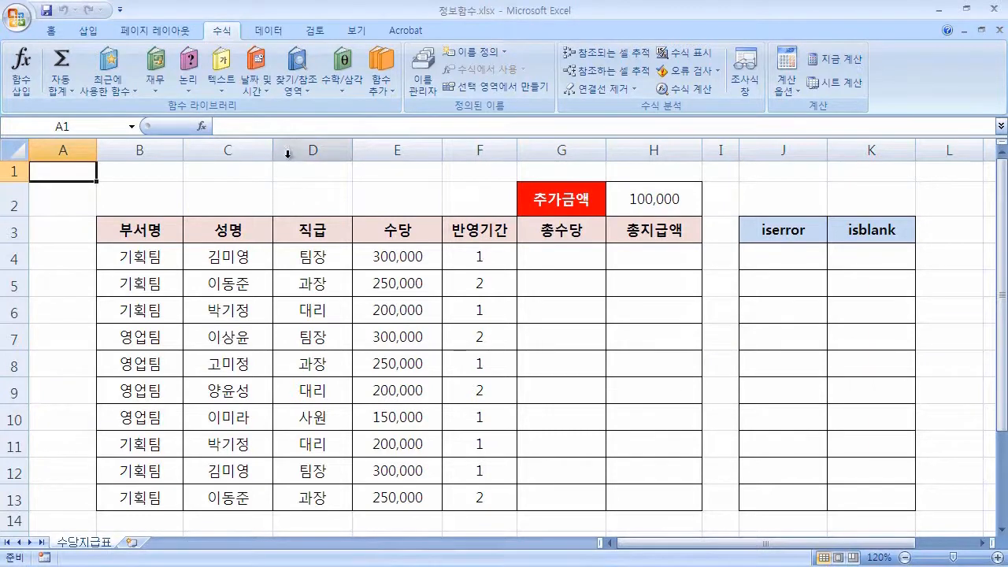
Step: Look through the list of information functions, including ISBLANK and ISERROR
left_click(384, 93)
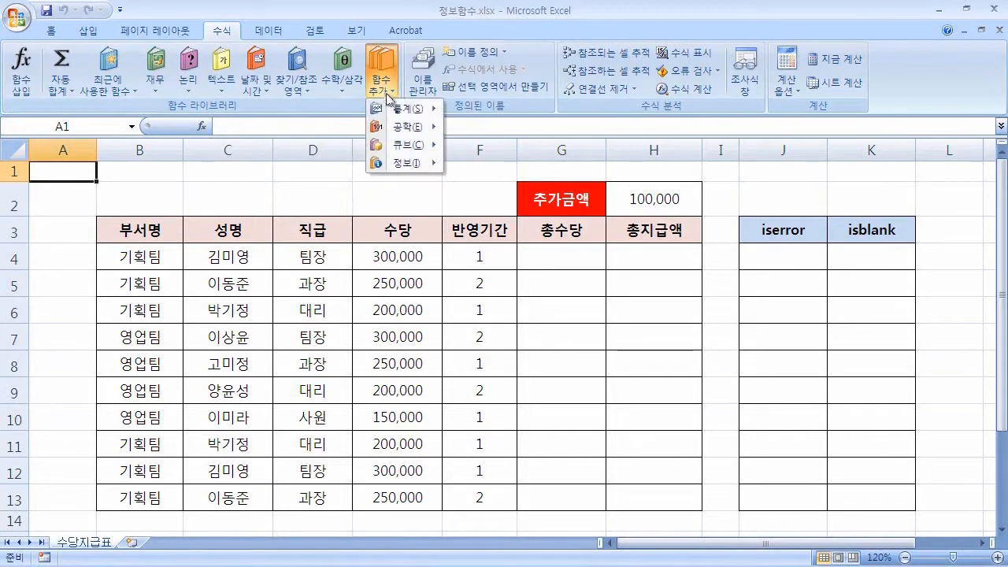
mouse_move(423, 158)
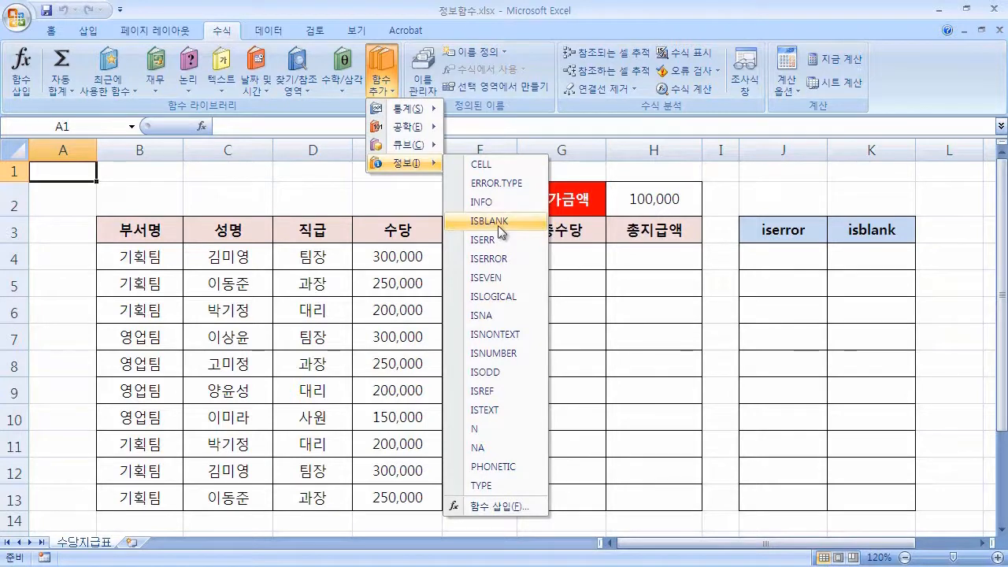
left_click(777, 252)
left_click(777, 255)
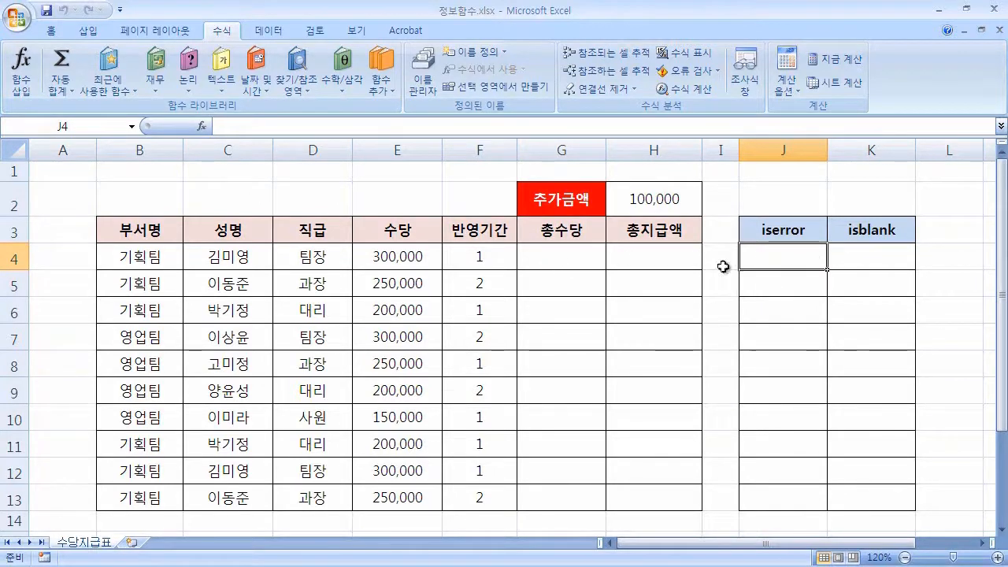
Step: Start an IF formula in G4 that tests F4=1 and returns E4*F4 when true
left_click(577, 263)
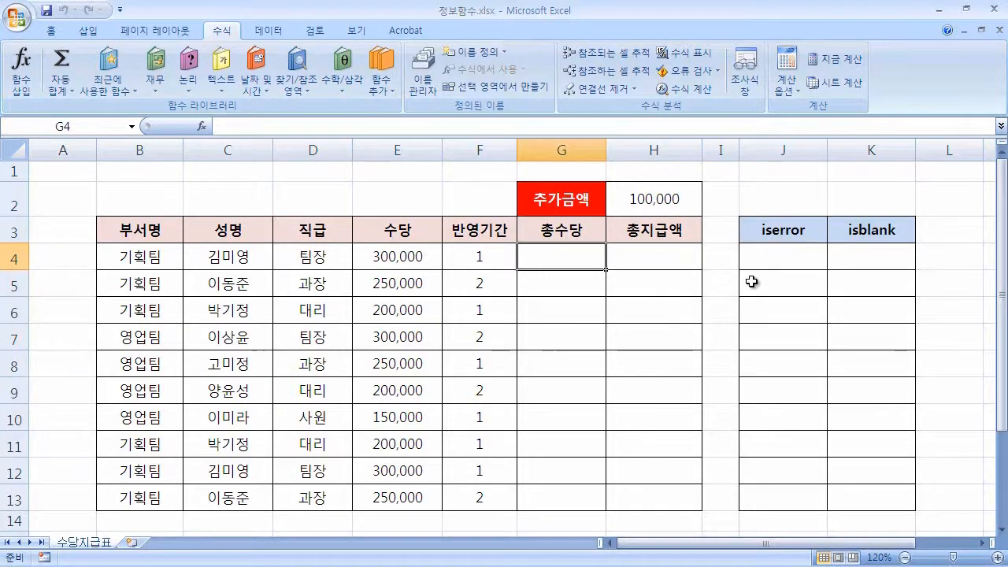
type("=")
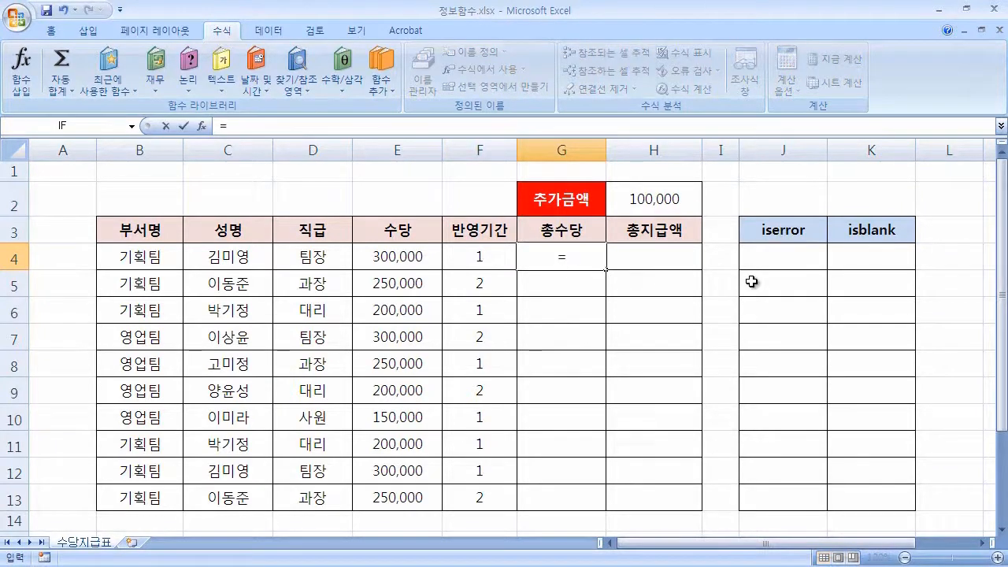
type("if(")
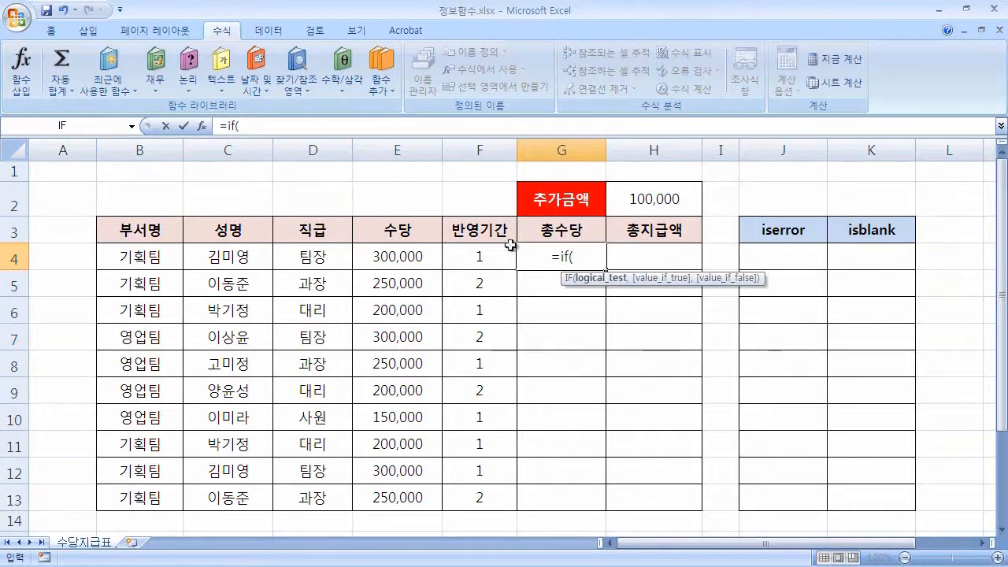
left_click(480, 256)
type("=1")
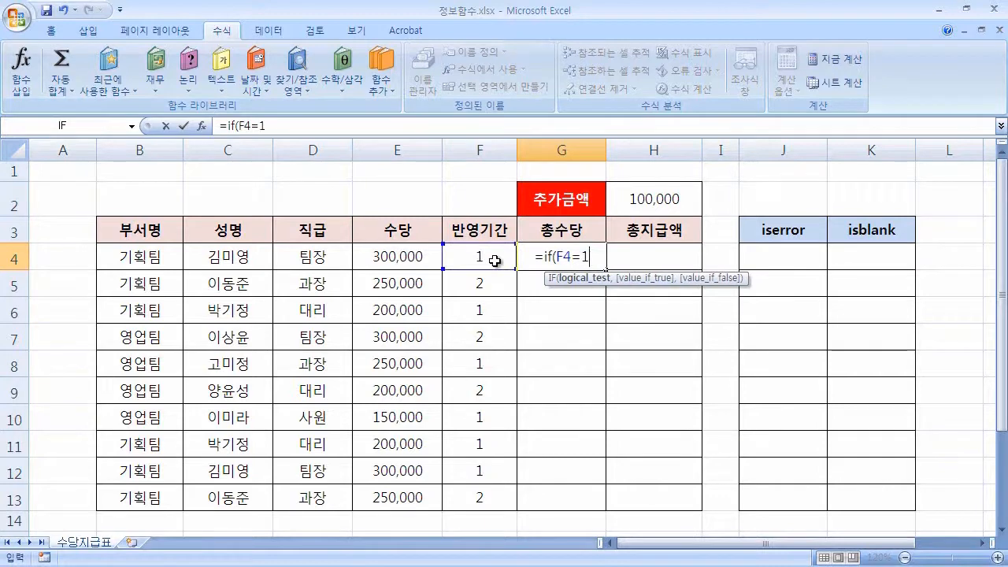
type(",")
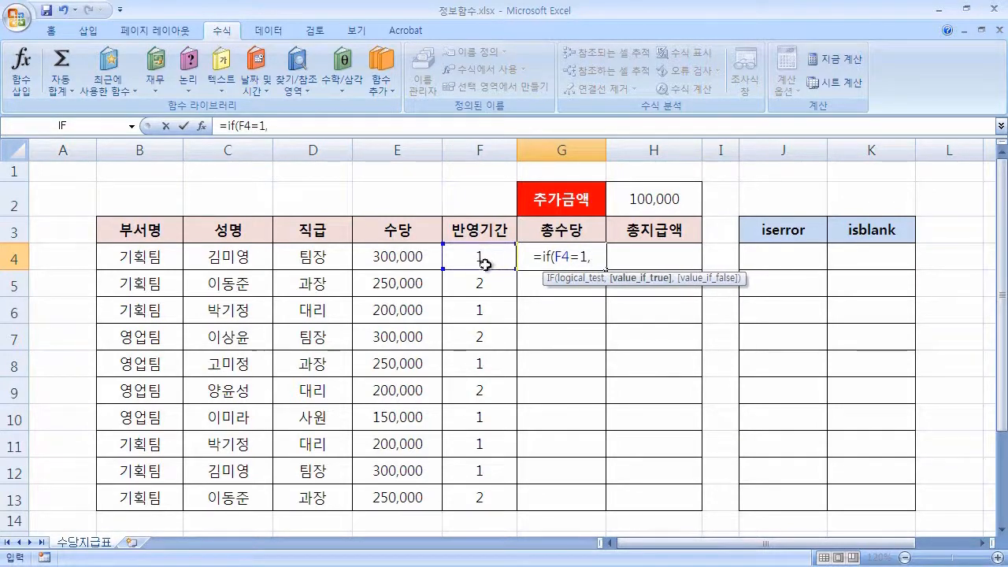
left_click(400, 257)
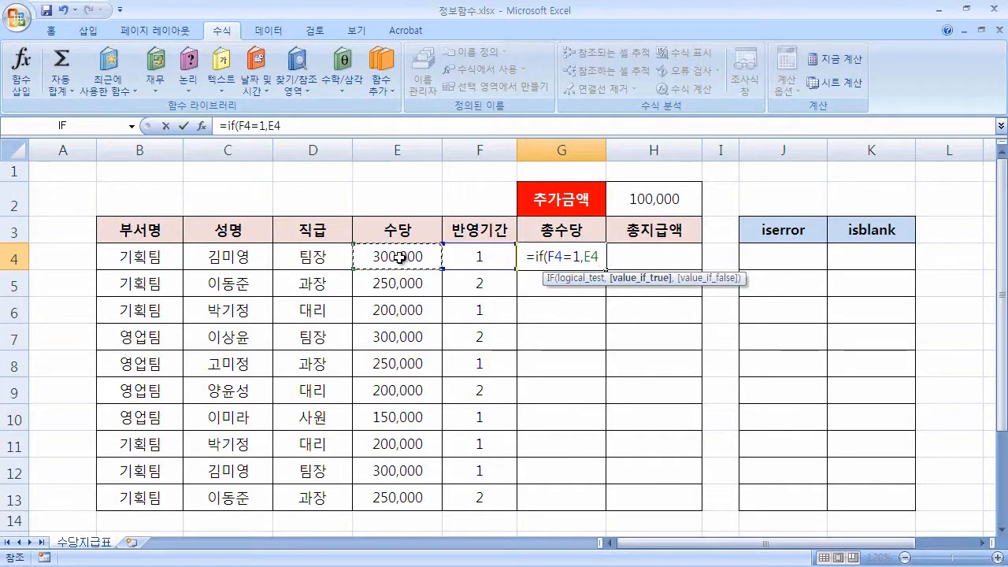
type("*")
left_click(486, 258)
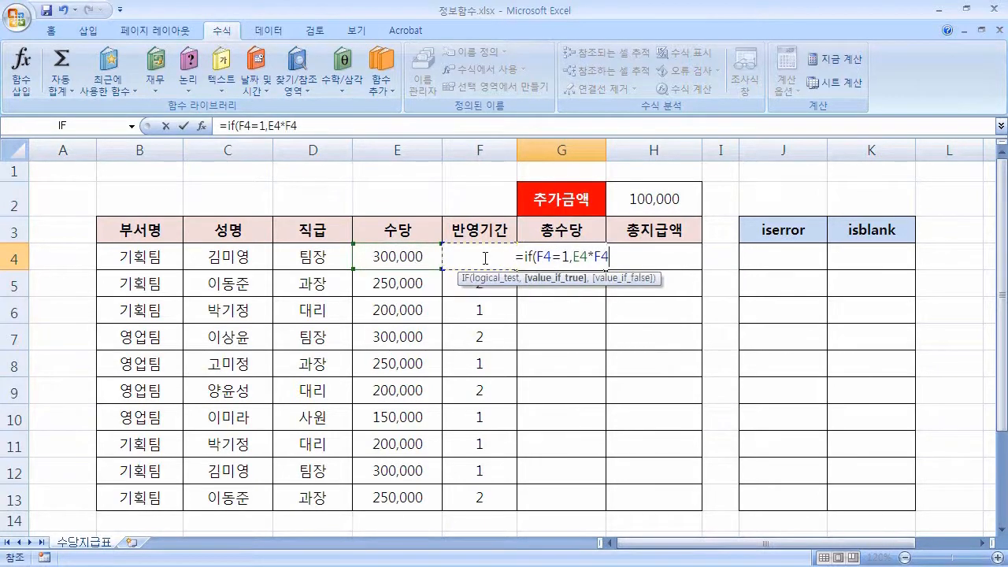
type(",")
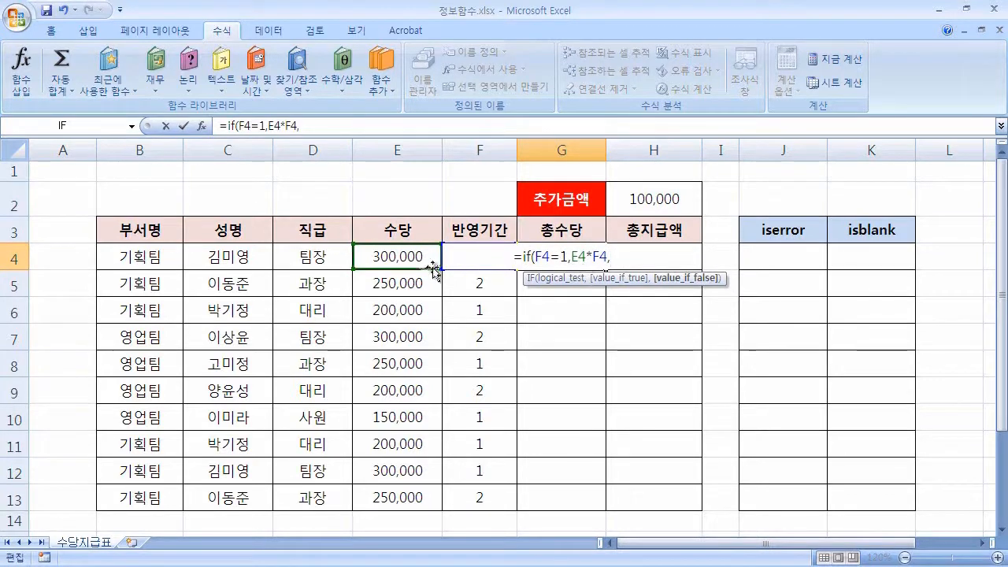
Step: Complete the G4 formula with E4*F4+50000 as the false result and fill it down through G13
left_click(406, 258)
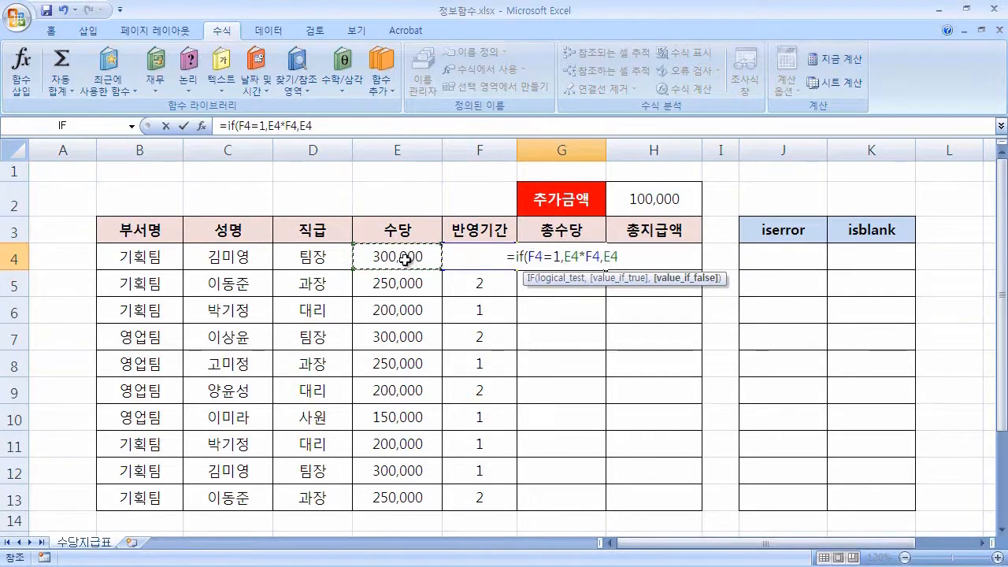
type("*")
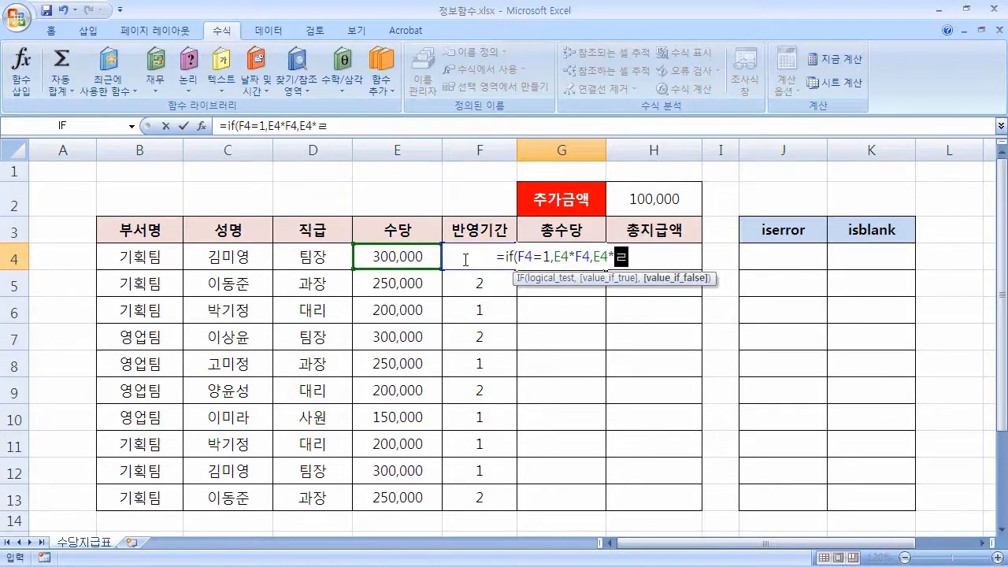
type("F4")
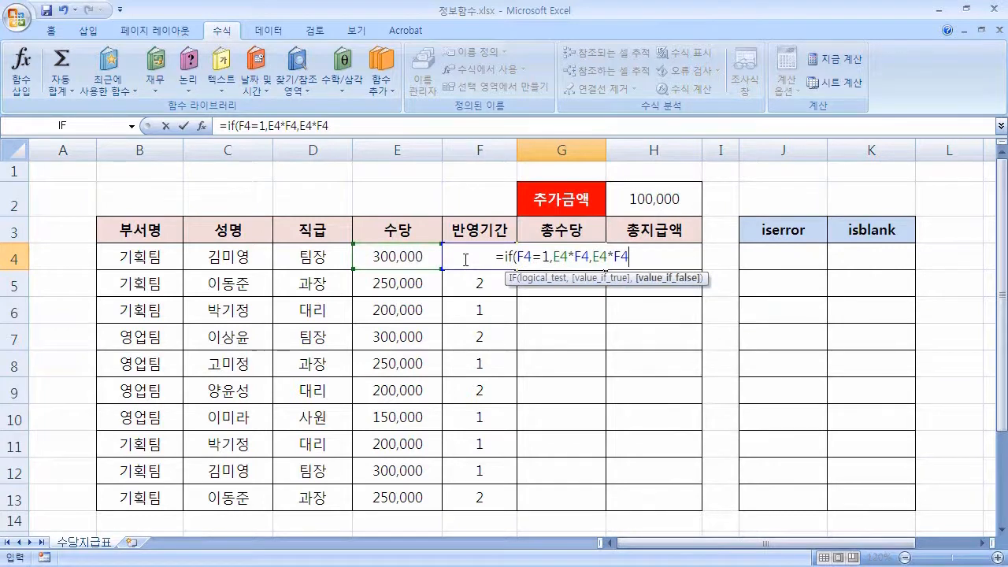
type("+50000")
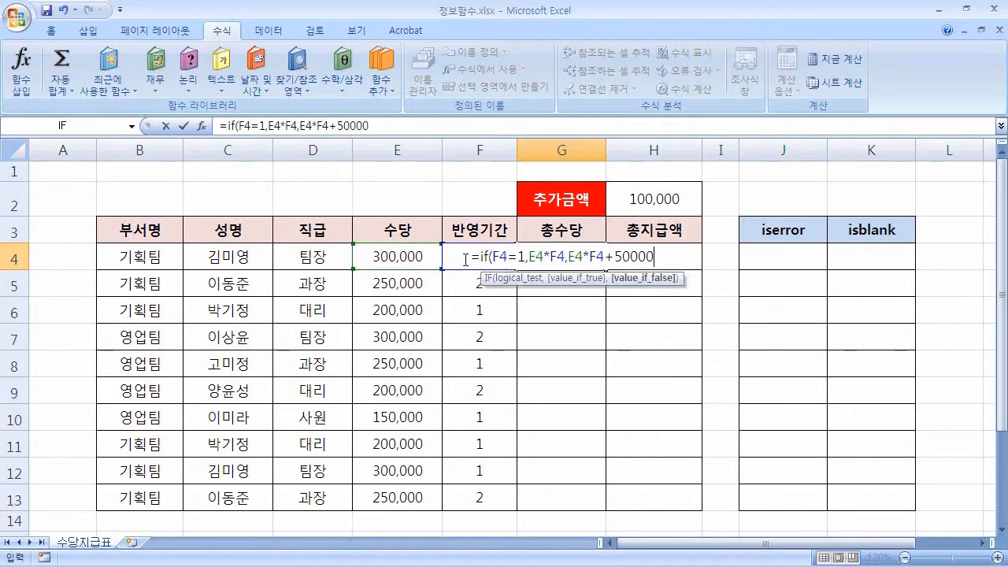
type(")")
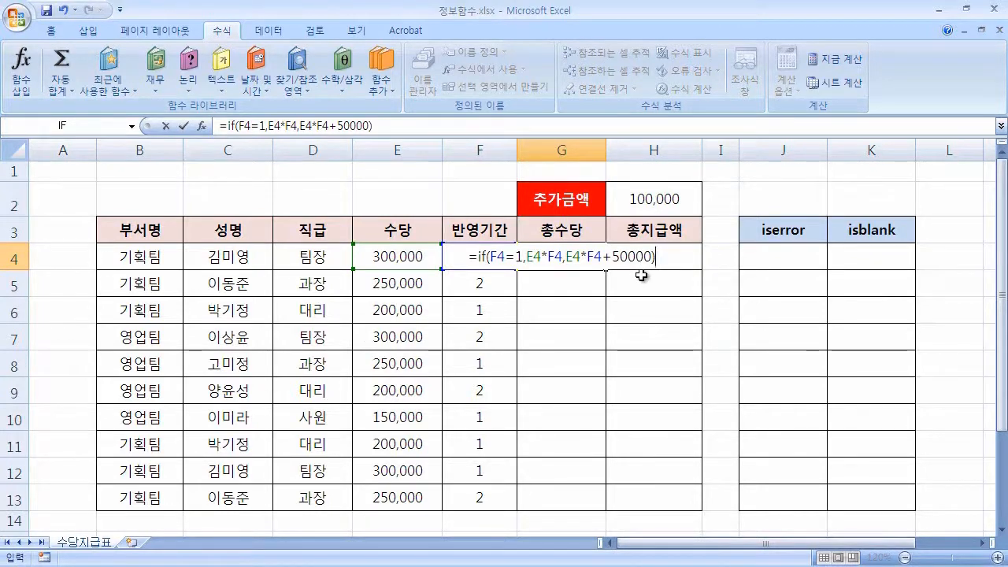
key("Return")
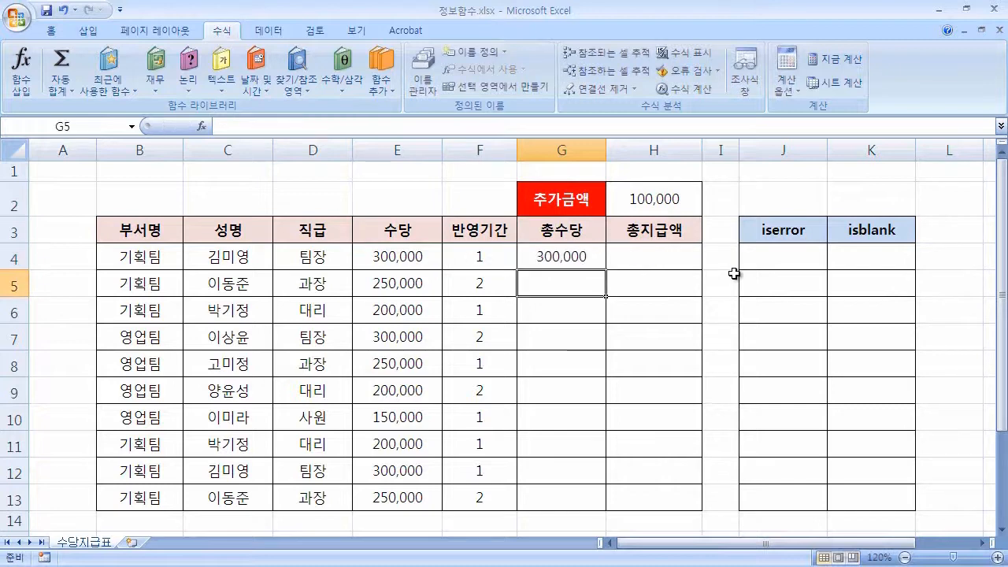
left_click(572, 261)
left_click_drag(606, 269, 592, 506)
Step: Compare the 반영기간 values with the 총수당 results in several rows and review the formula in G4
left_click_drag(500, 262, 536, 256)
left_click_drag(493, 314, 556, 314)
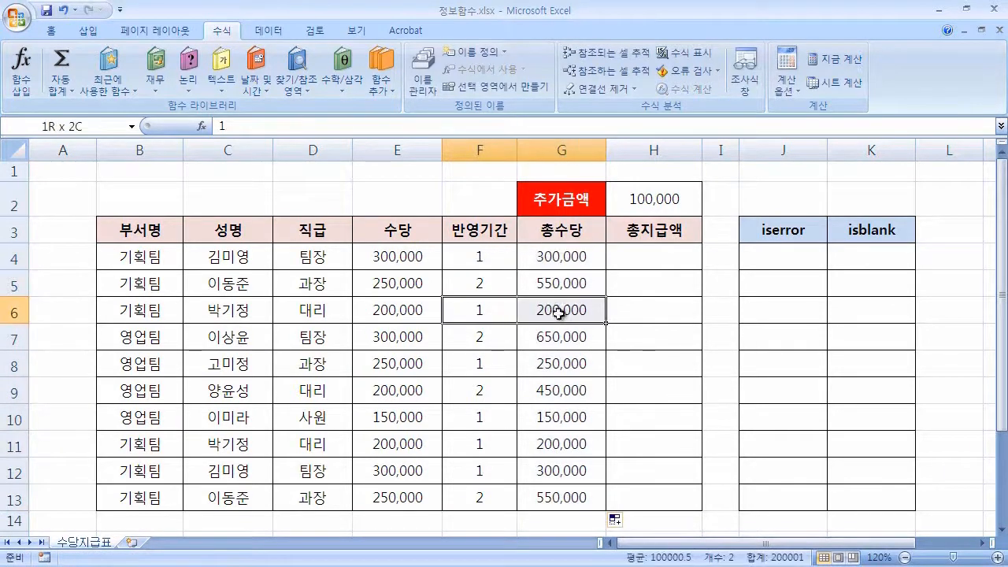
left_click_drag(507, 364, 556, 364)
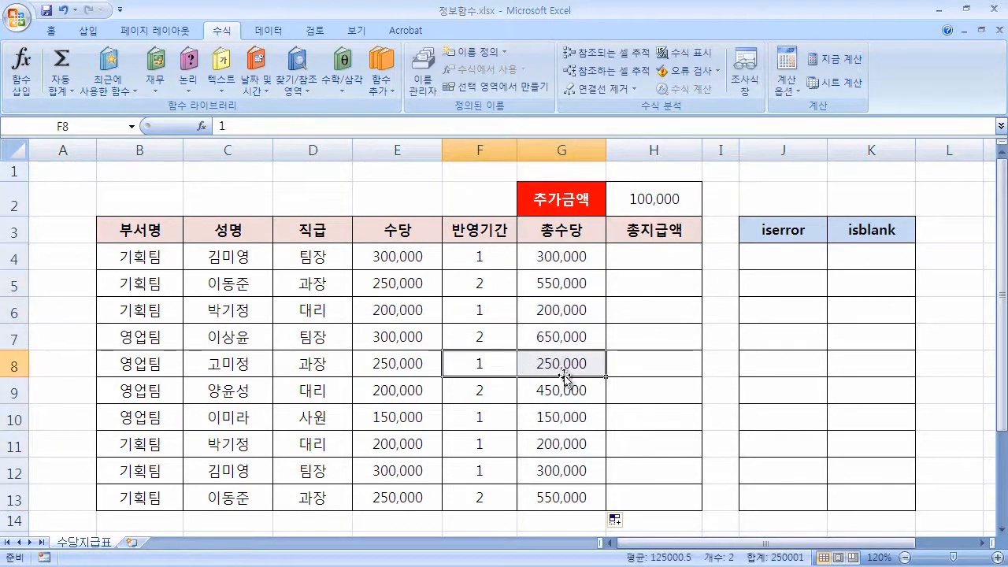
left_click(483, 285)
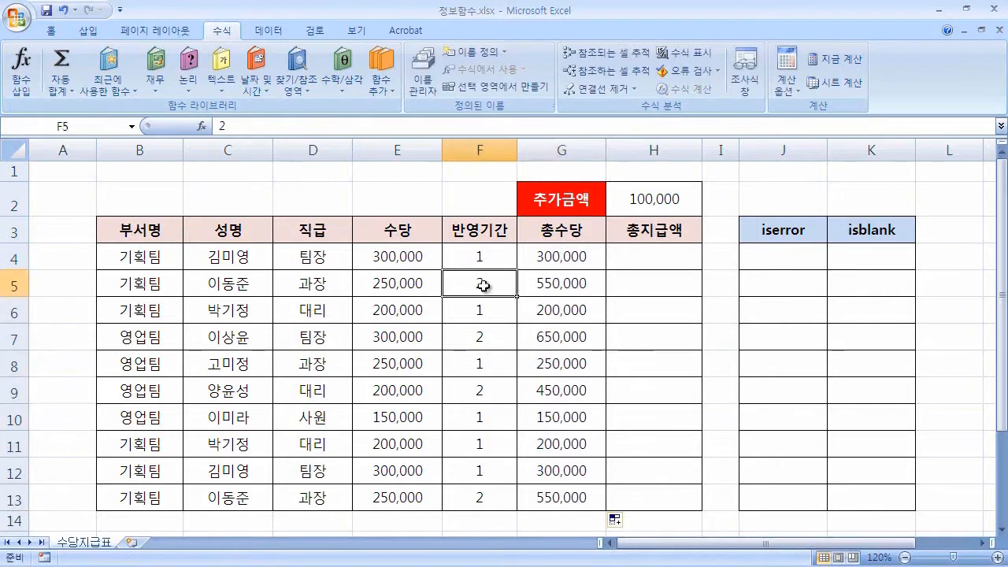
left_click_drag(483, 286, 544, 286)
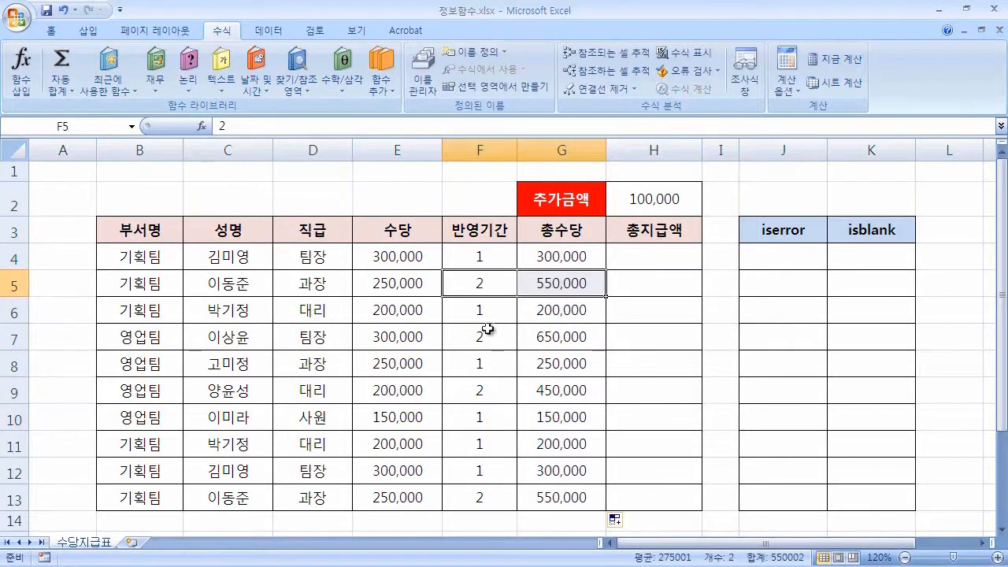
left_click_drag(489, 329, 544, 330)
left_click(614, 259)
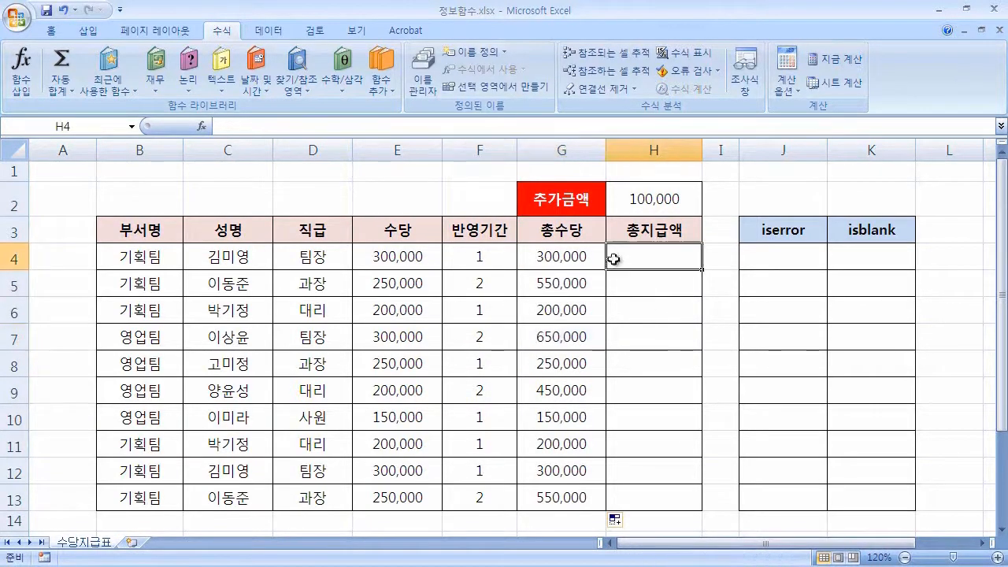
left_click(581, 255)
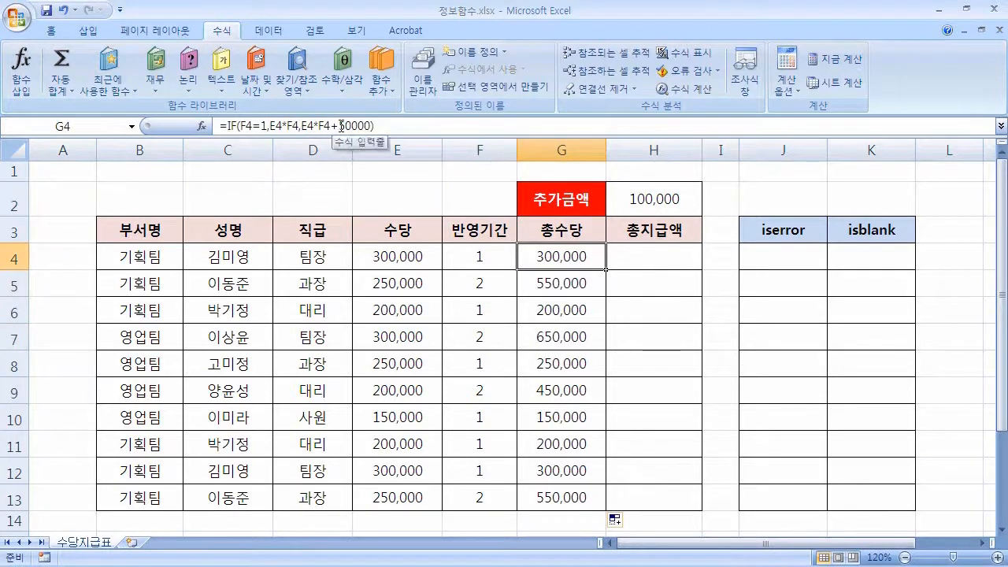
left_click(656, 275)
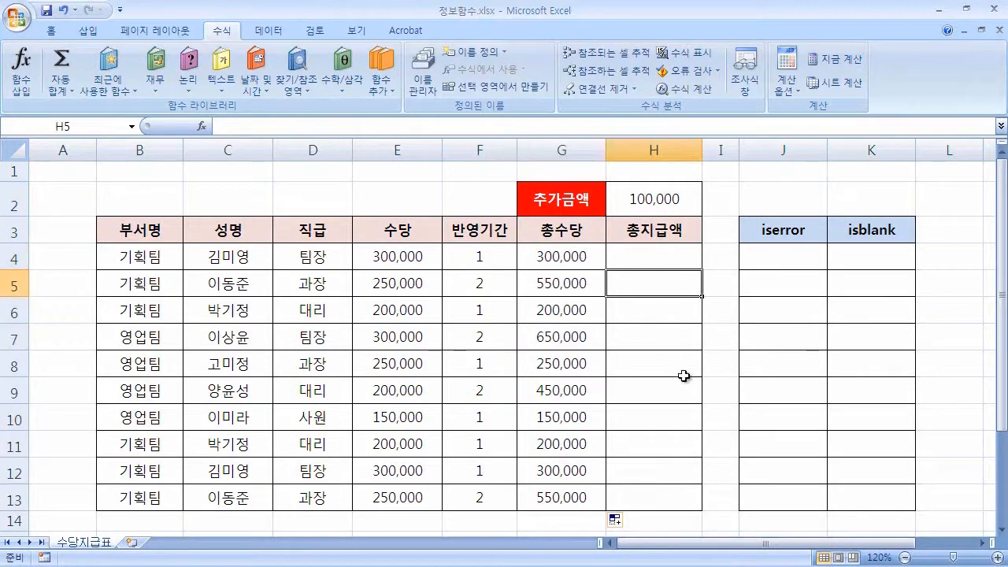
Step: Replace the 반영기간 values with text, entering r in F5 and t in F8
left_click(496, 288)
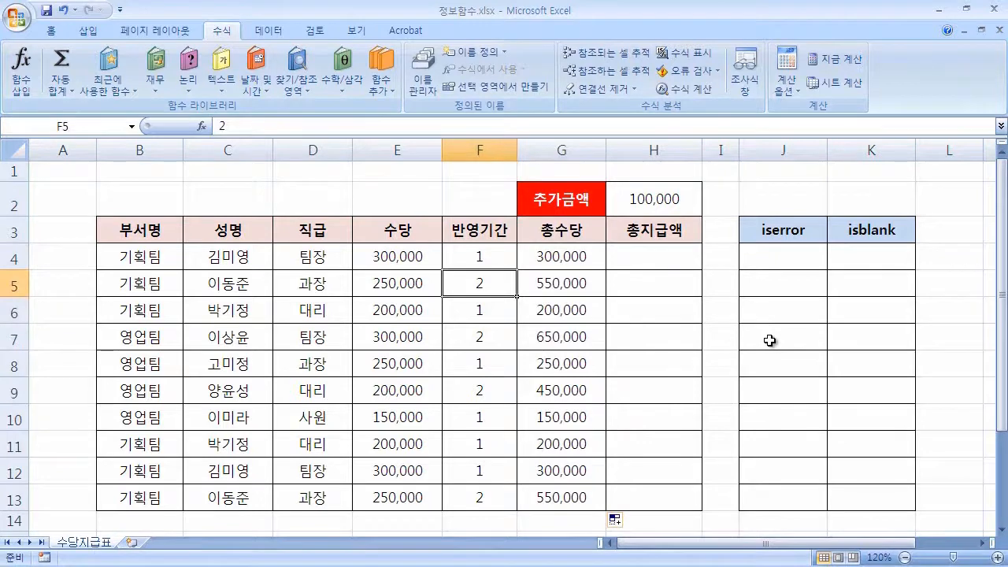
type("r")
key("Return")
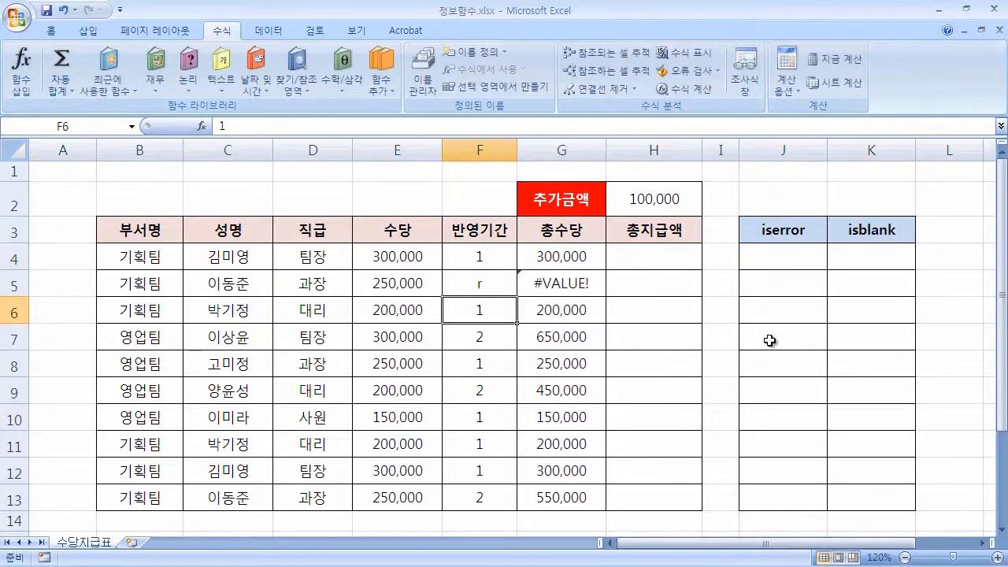
left_click(485, 289)
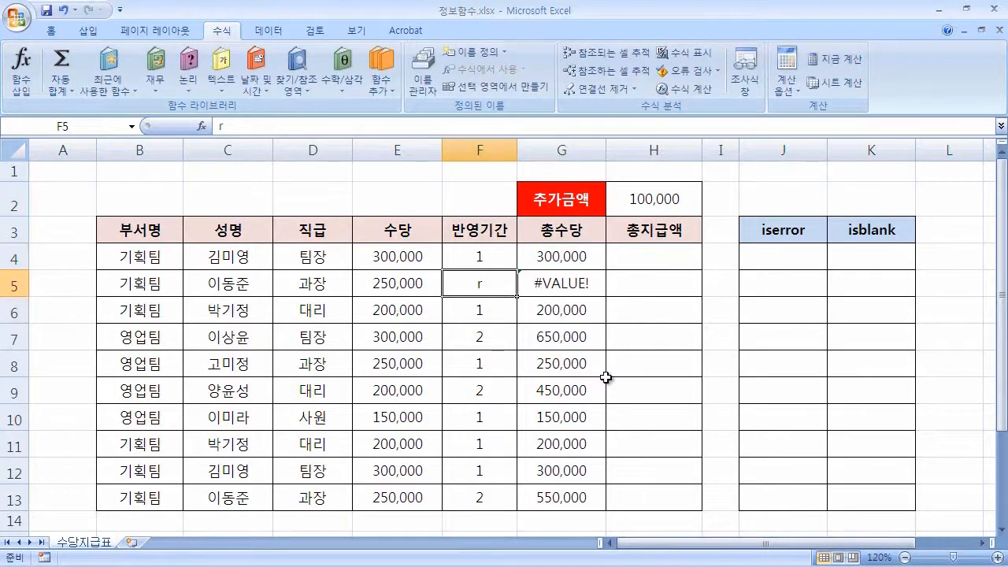
left_click(481, 364)
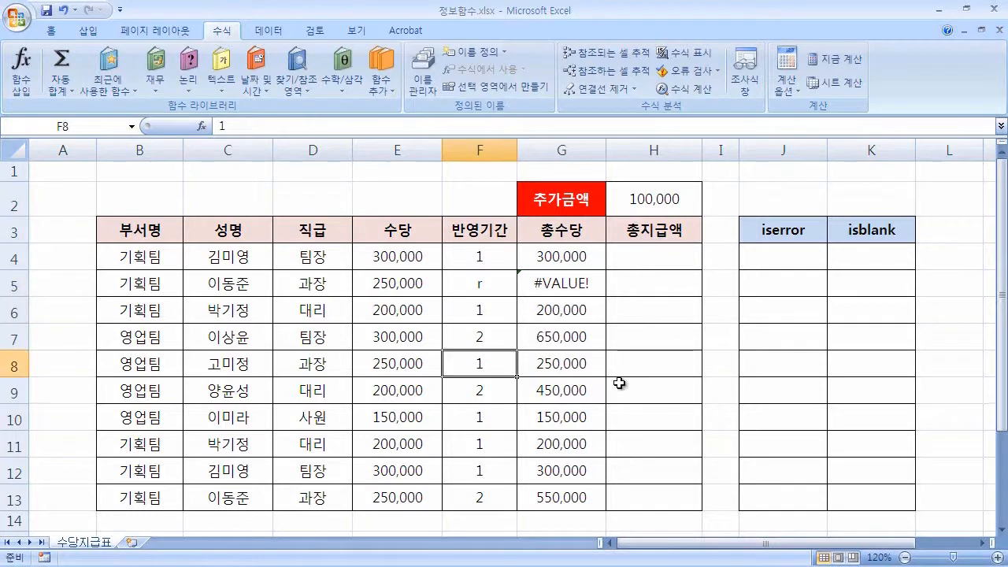
type("t")
key("ctrl+Return")
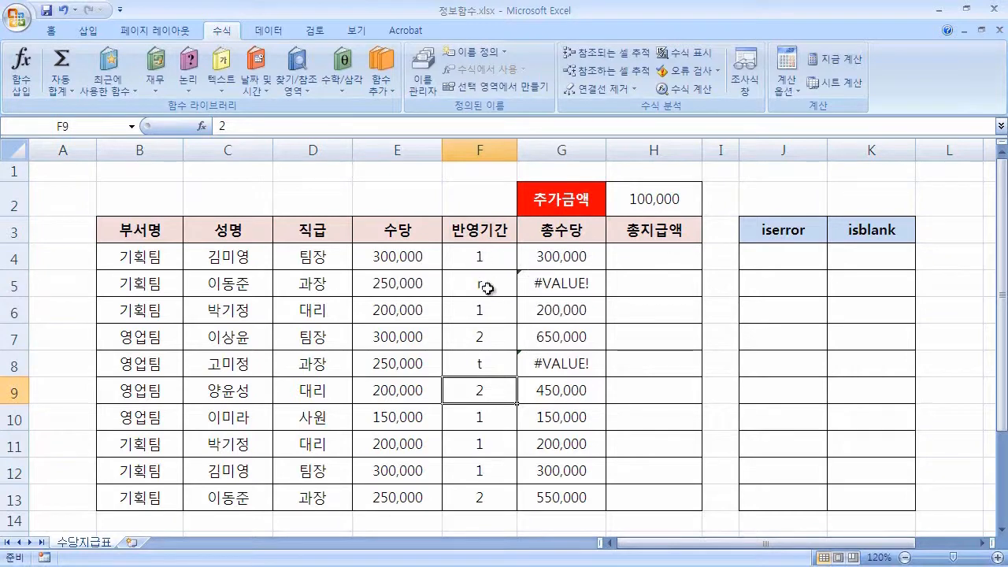
Step: Inspect the error explanation and error-checking options for G5, and check its source cell F5
left_click(560, 283)
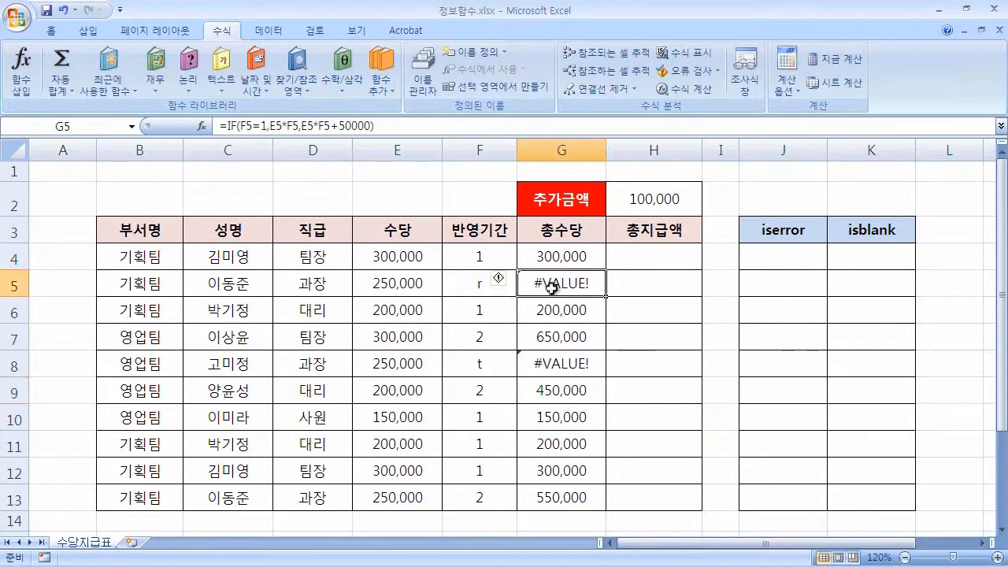
mouse_move(504, 287)
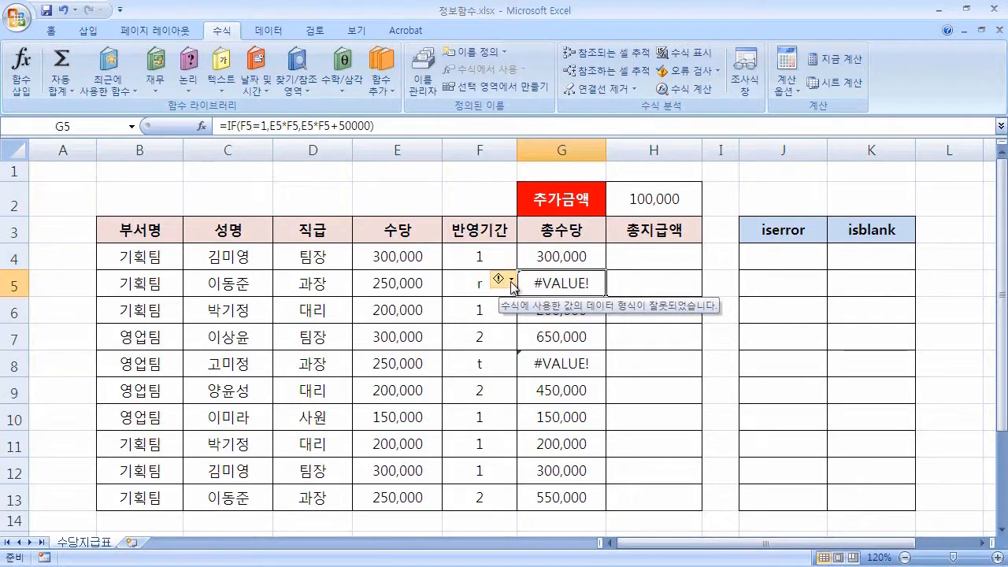
left_click(512, 280)
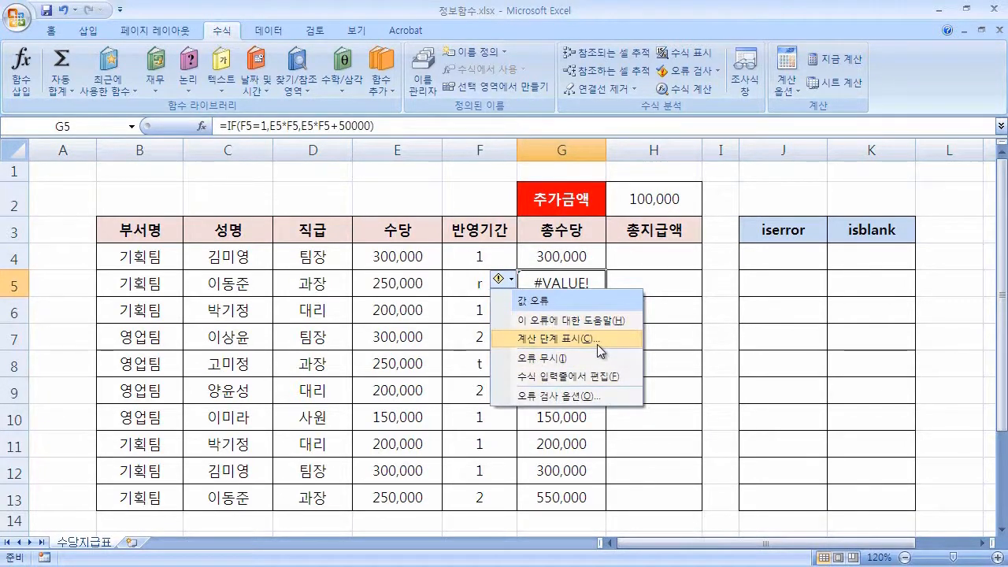
left_click(463, 286)
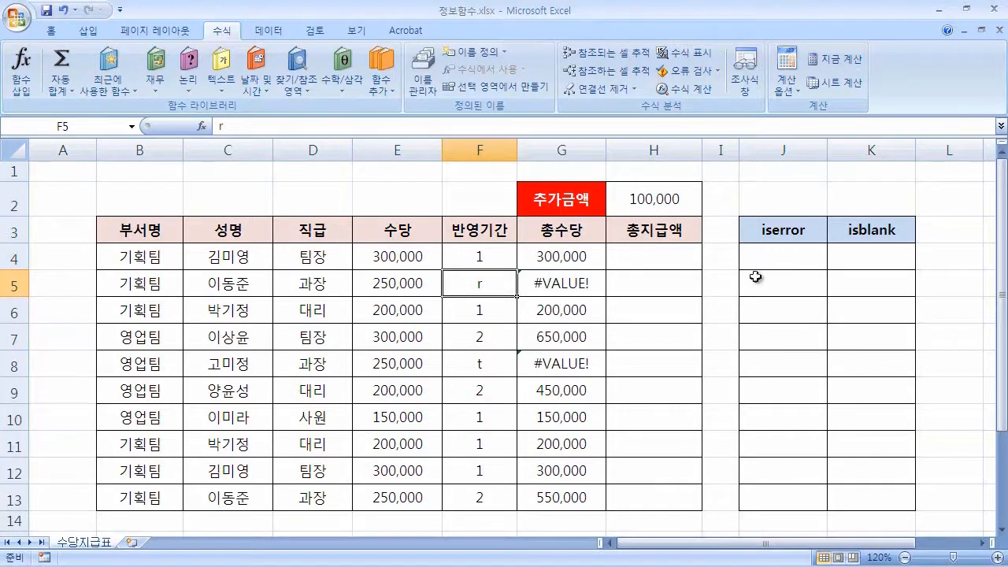
Step: Enter =ISERROR(G4) in J4 to test the first 총수당 value for an error
left_click(775, 261)
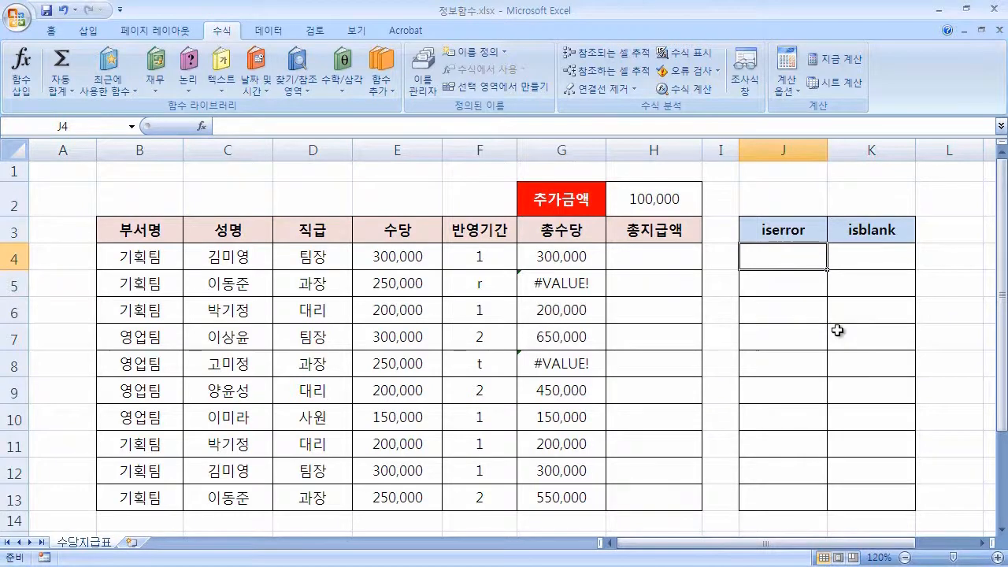
type("=ise")
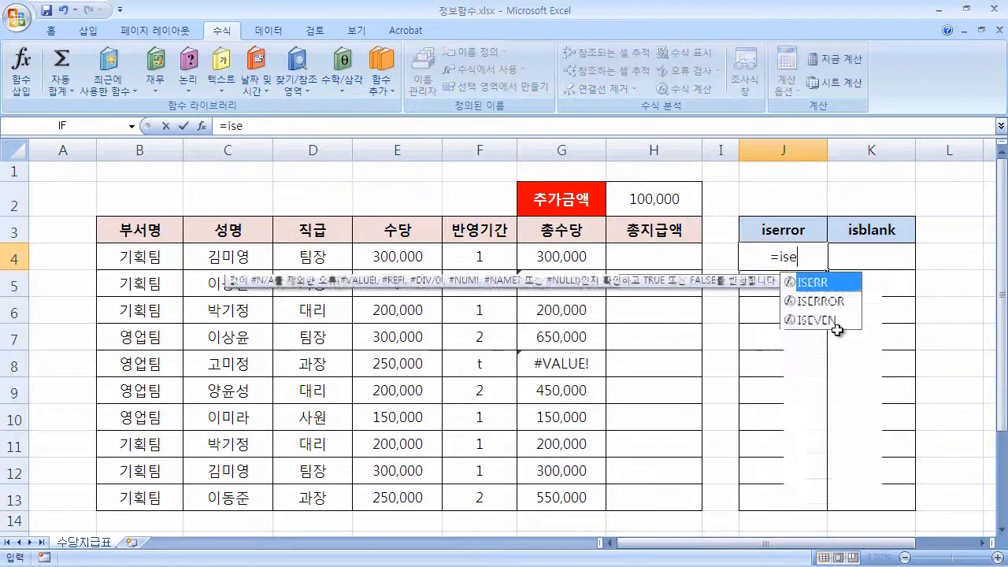
type("rror(")
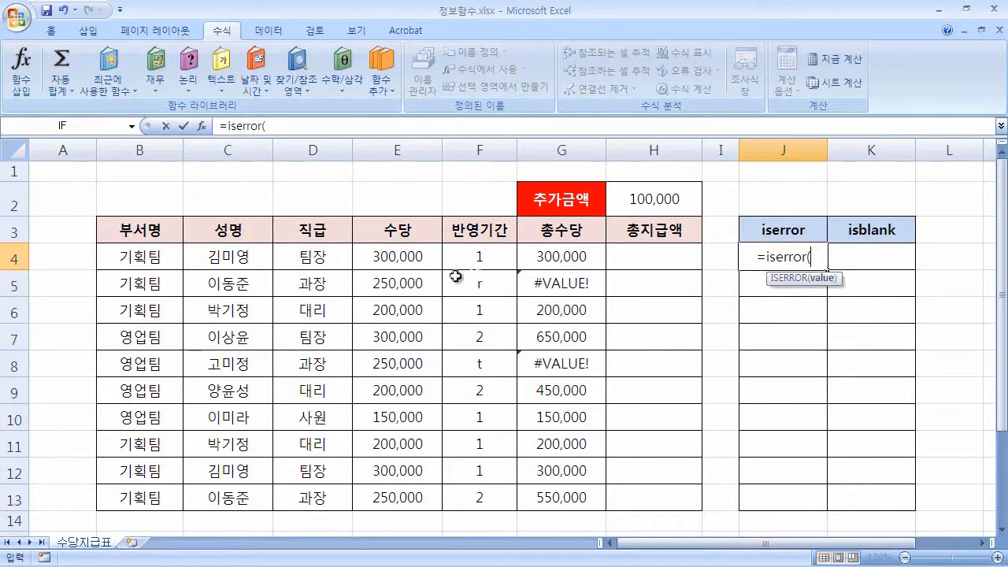
left_click(555, 257)
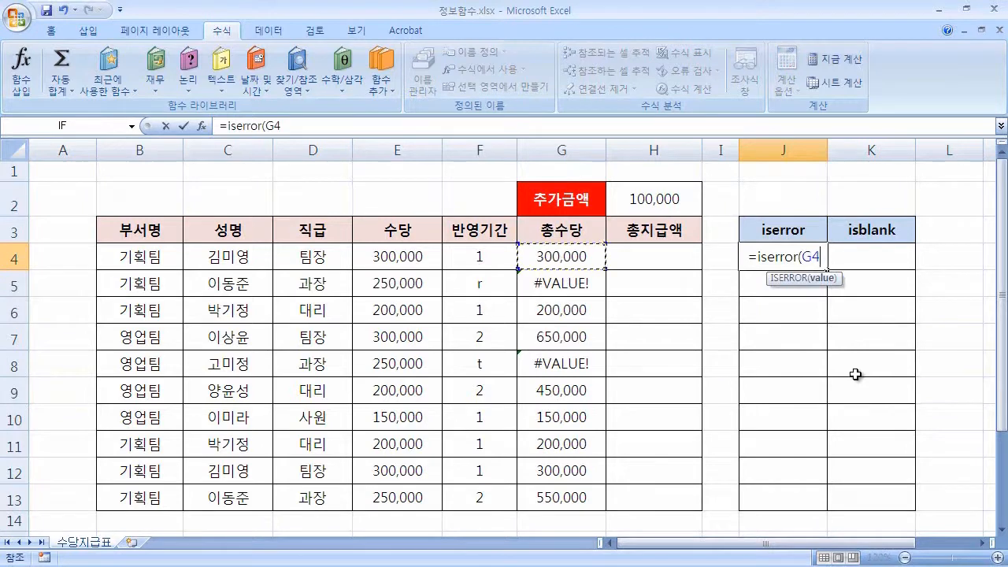
type(")")
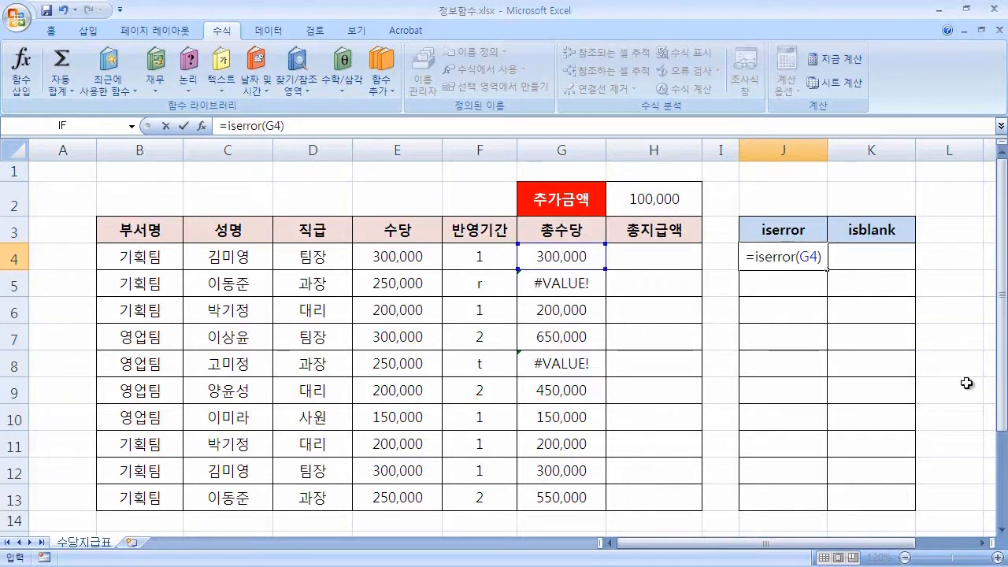
key("Return")
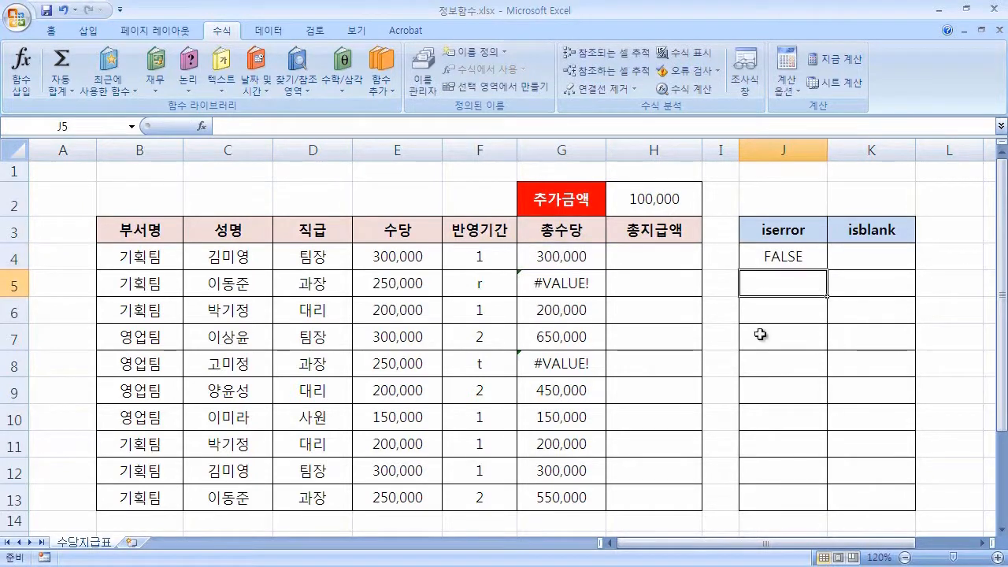
Step: Check J4 against its source cell G4, and fill the ISERROR formula down through J13
left_click(792, 260)
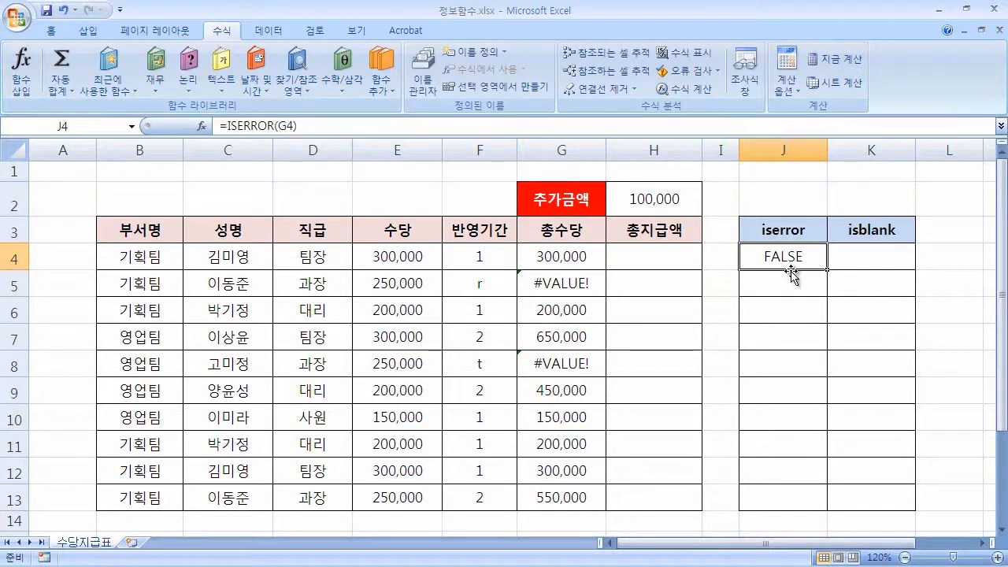
left_click(562, 257)
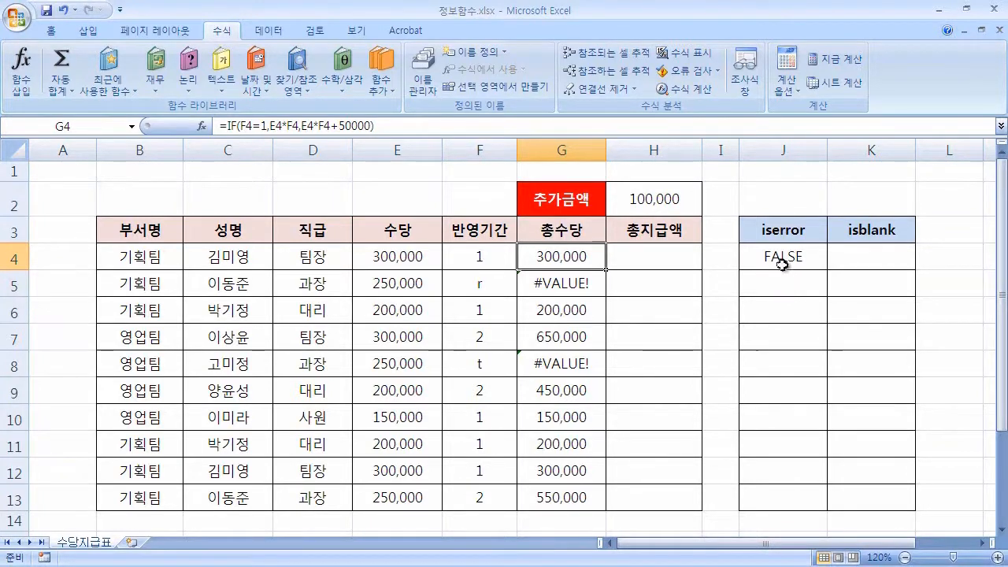
left_click(783, 258)
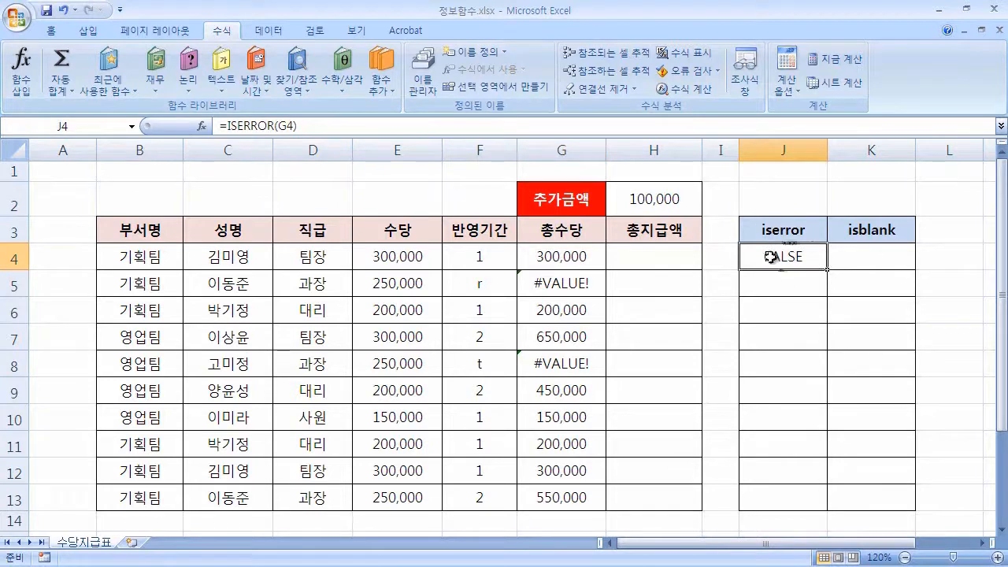
left_click_drag(828, 268, 834, 506)
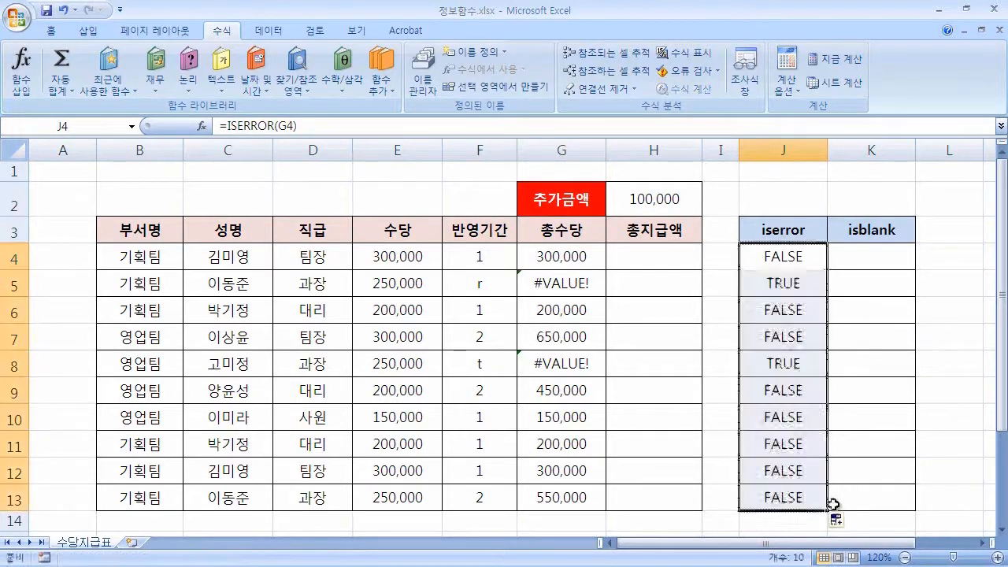
Step: Compare the ISERROR results in J4, J5 and J8, and look at the empty isblank column
left_click(803, 258)
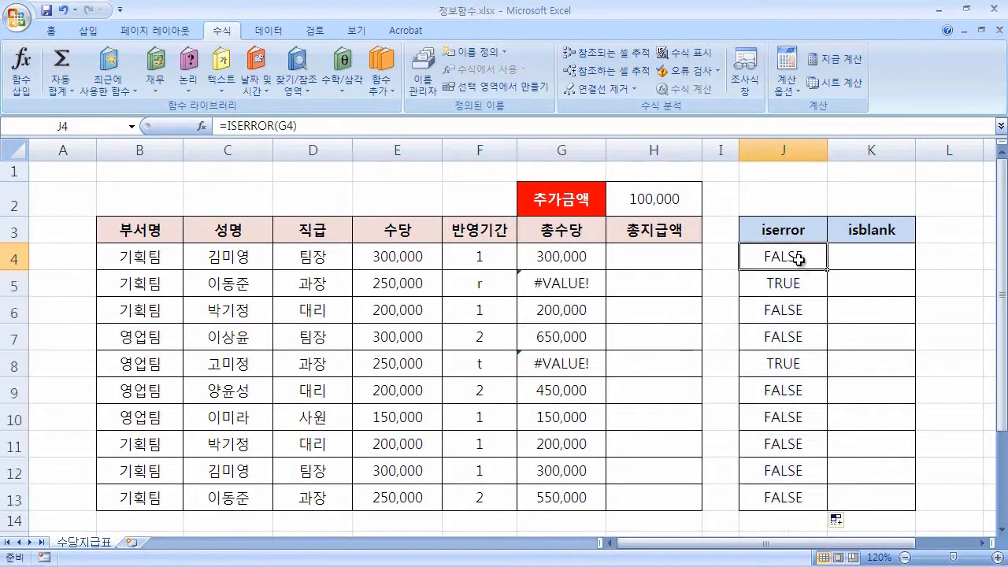
left_click(795, 282)
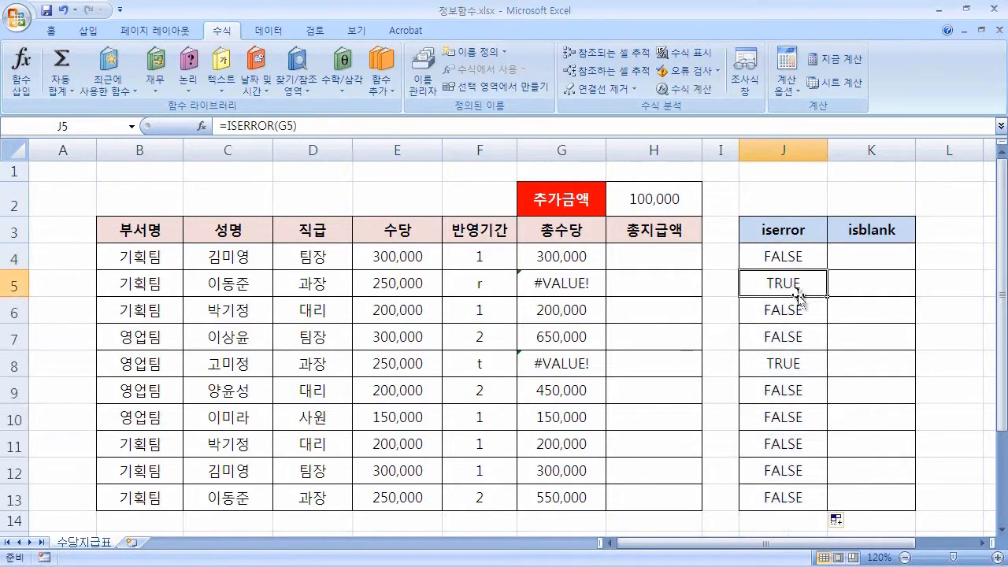
left_click(807, 364)
left_click(799, 283)
left_click(801, 361, "ctrl")
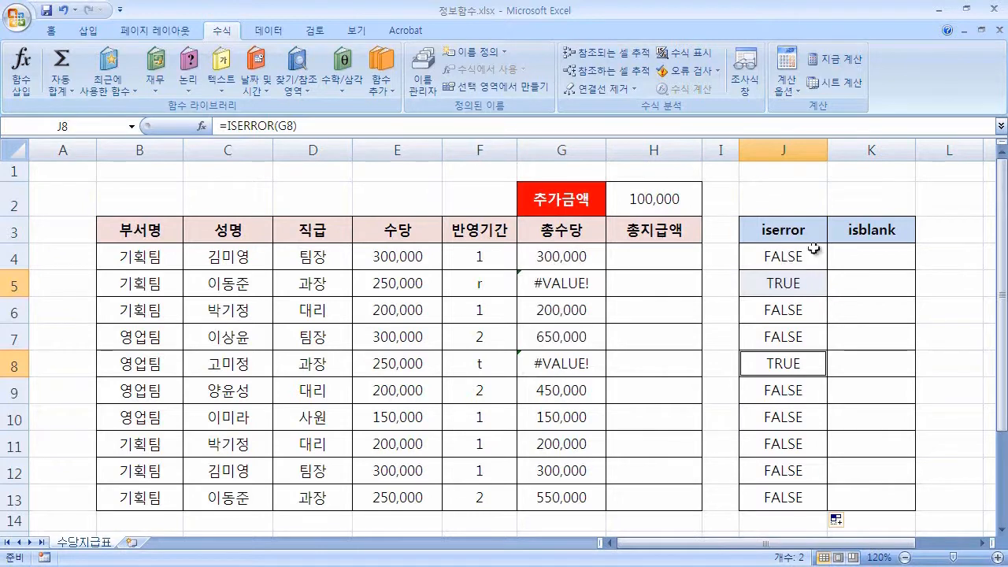
left_click(783, 286)
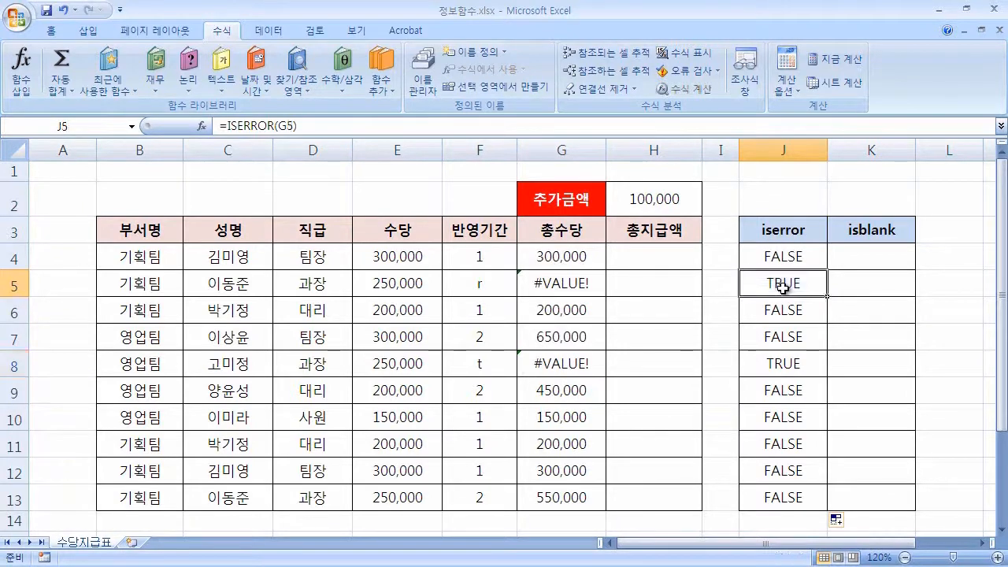
left_click(876, 238)
left_click(892, 259)
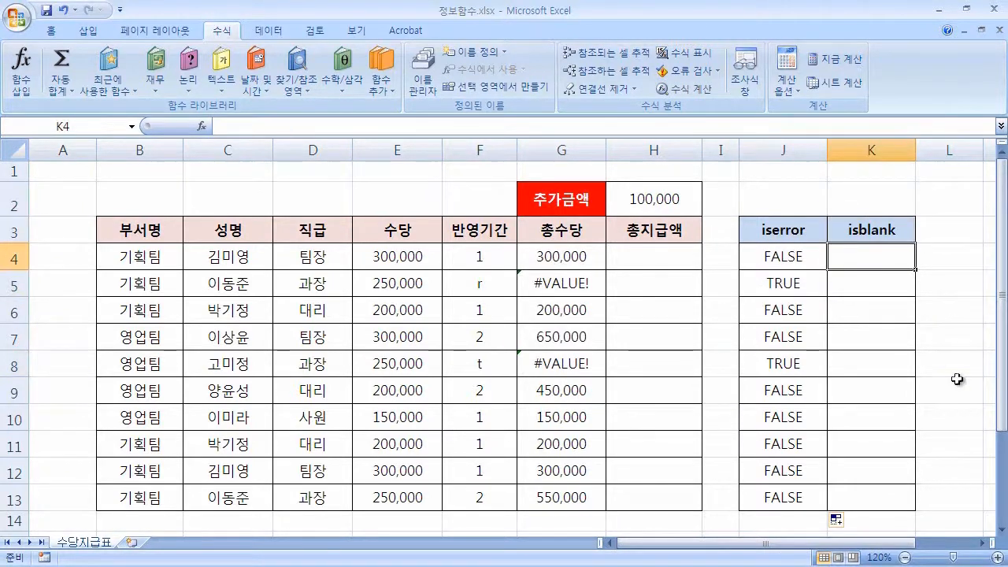
Step: Clear the 총수당 formulas from G5 and G8, leaving both cells empty
left_click(564, 283)
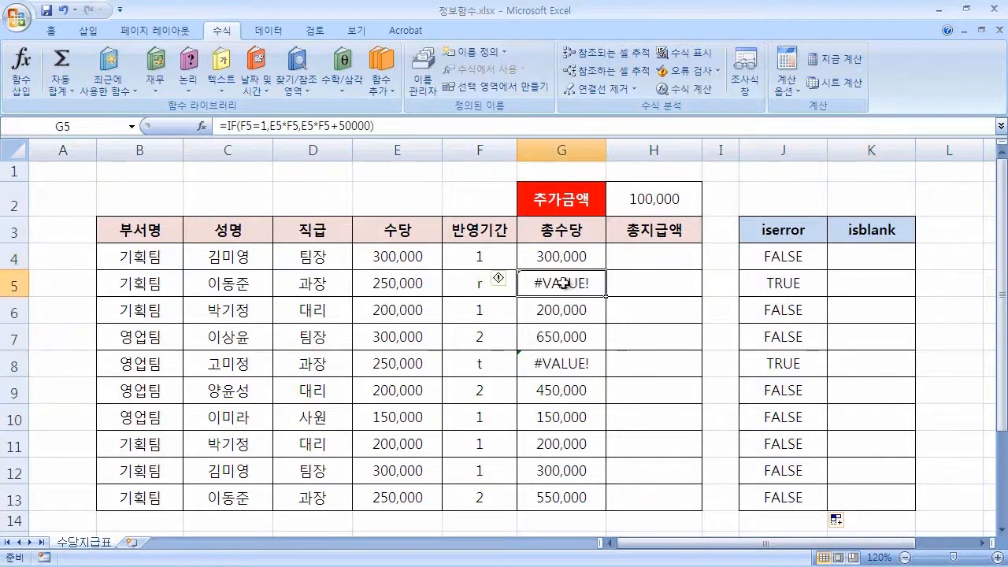
key("Delete")
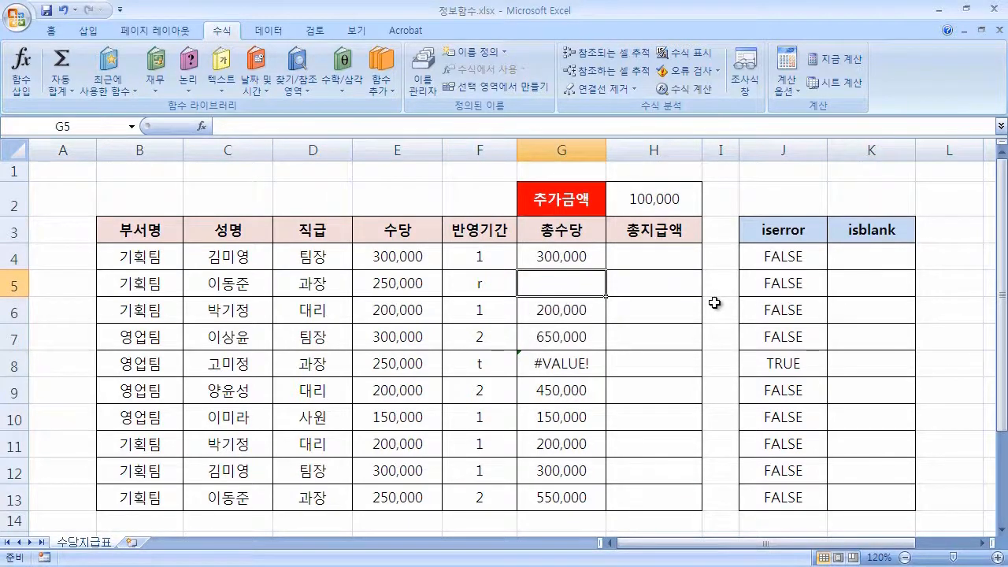
left_click(563, 366)
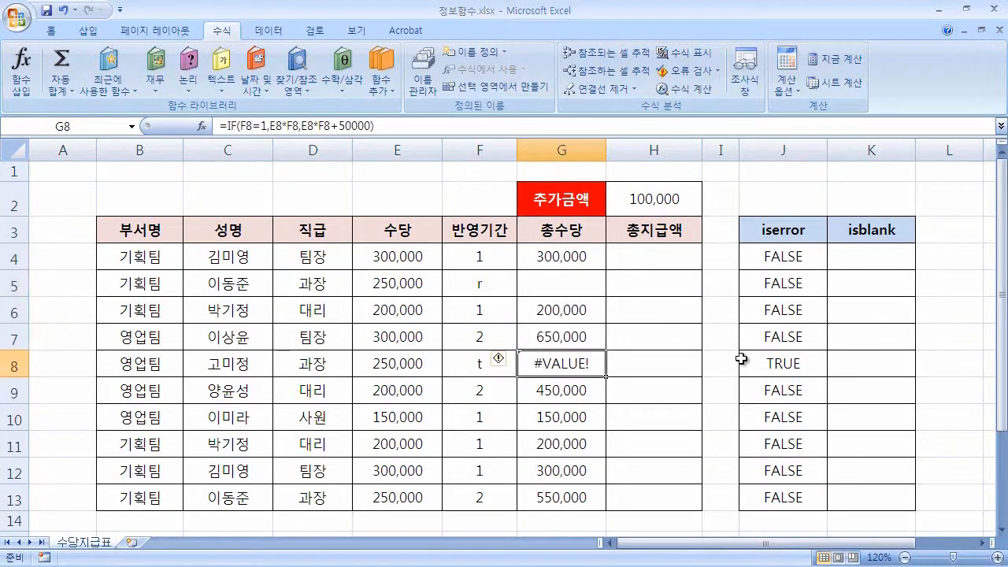
key("Delete")
left_click(620, 266)
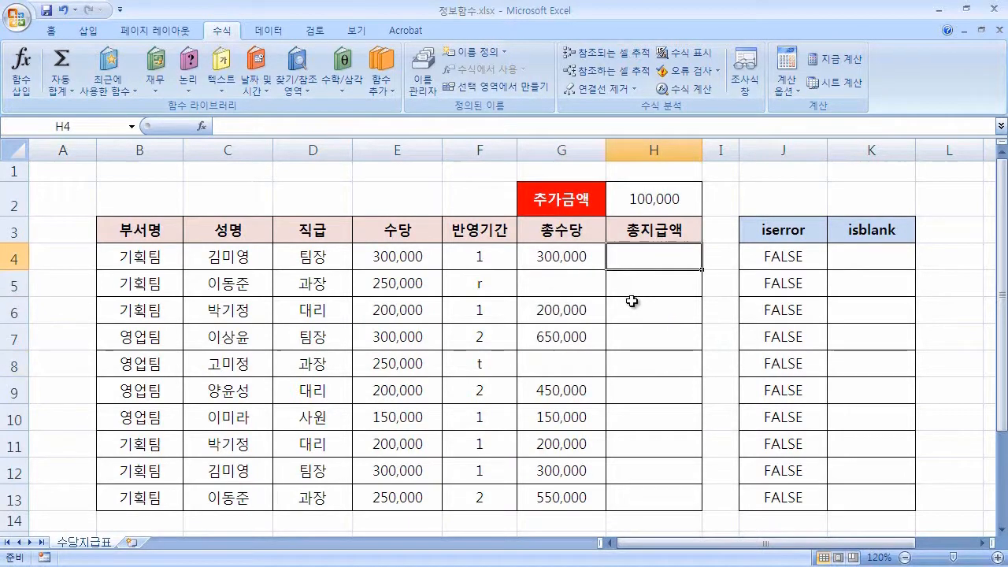
left_click(581, 285)
left_click(581, 363)
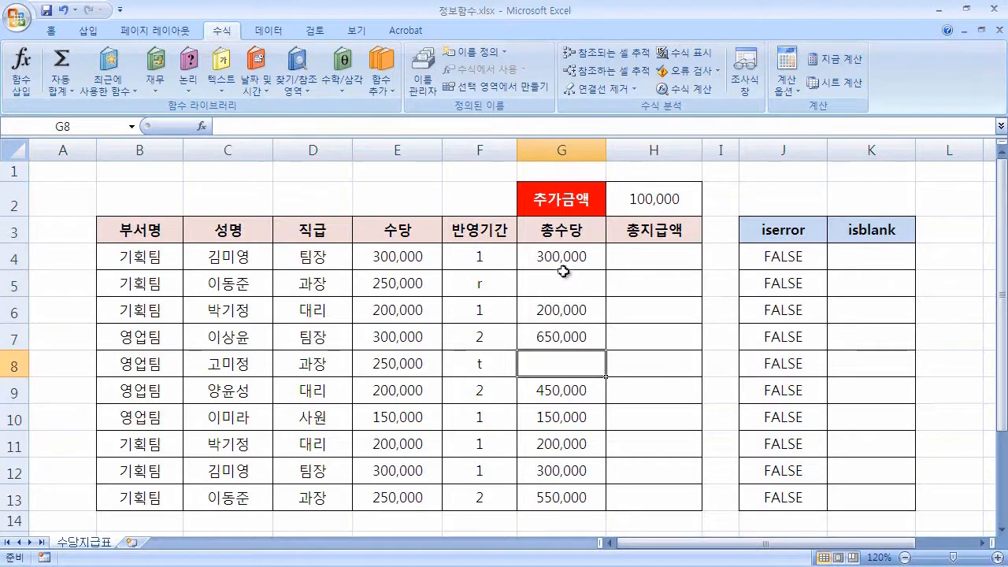
Step: Replace the text in the 반영기간 column with numbers, entering 1 in F5 and 2 in F8
left_click(512, 285)
type("1")
left_click(489, 361)
type("2")
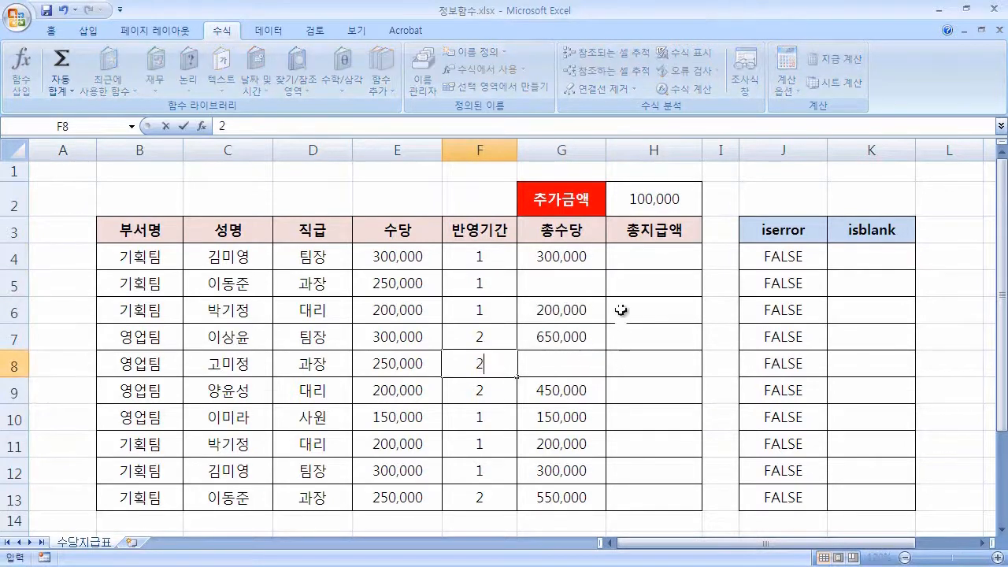
left_click(622, 306)
Step: Examine the cleared cells G5 and G8 alongside the filled 총수당 cells G4 and G6
left_click(583, 288)
left_click(586, 364)
left_click(586, 289)
left_click(597, 364)
left_click(581, 286)
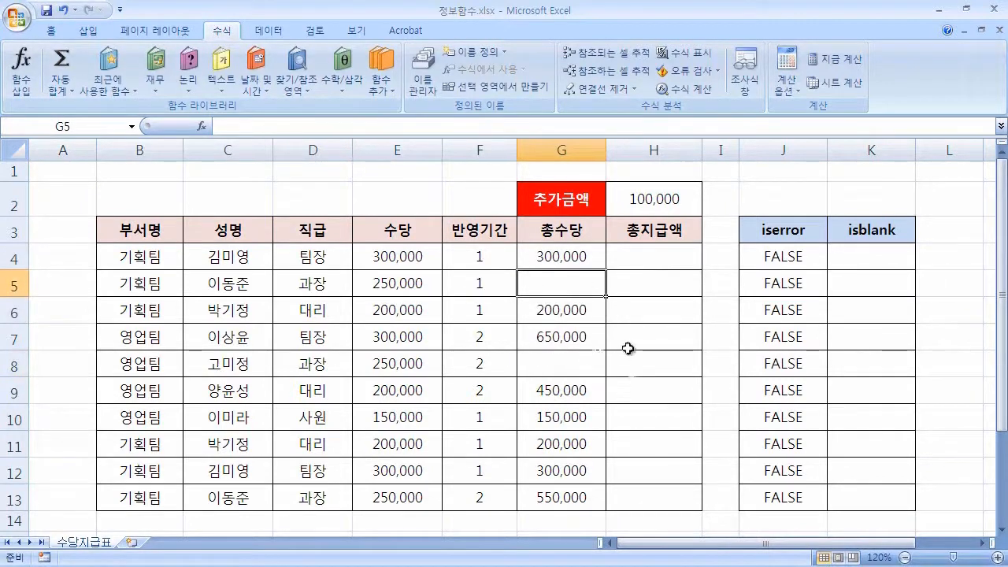
left_click(561, 257)
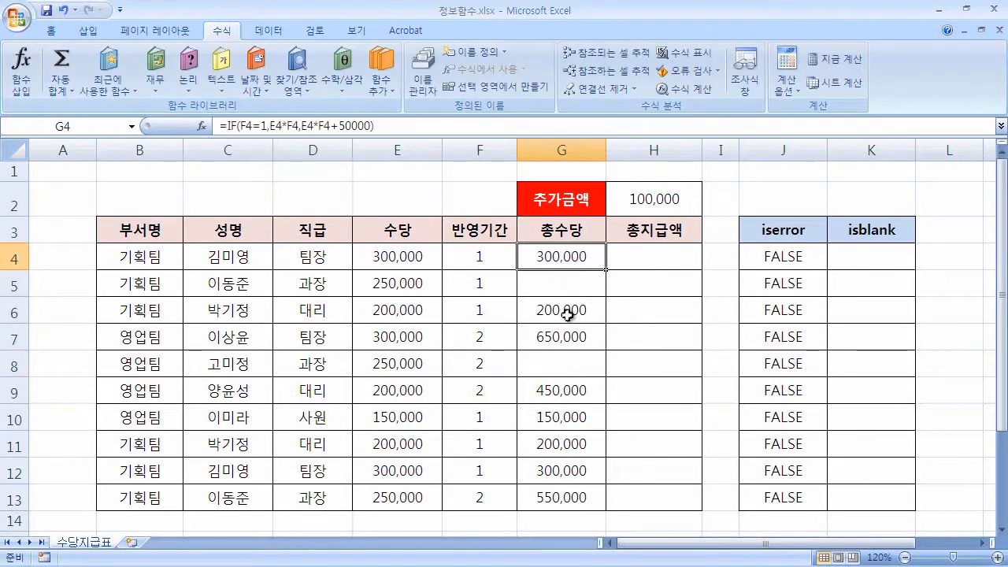
left_click(564, 310)
left_click(579, 285)
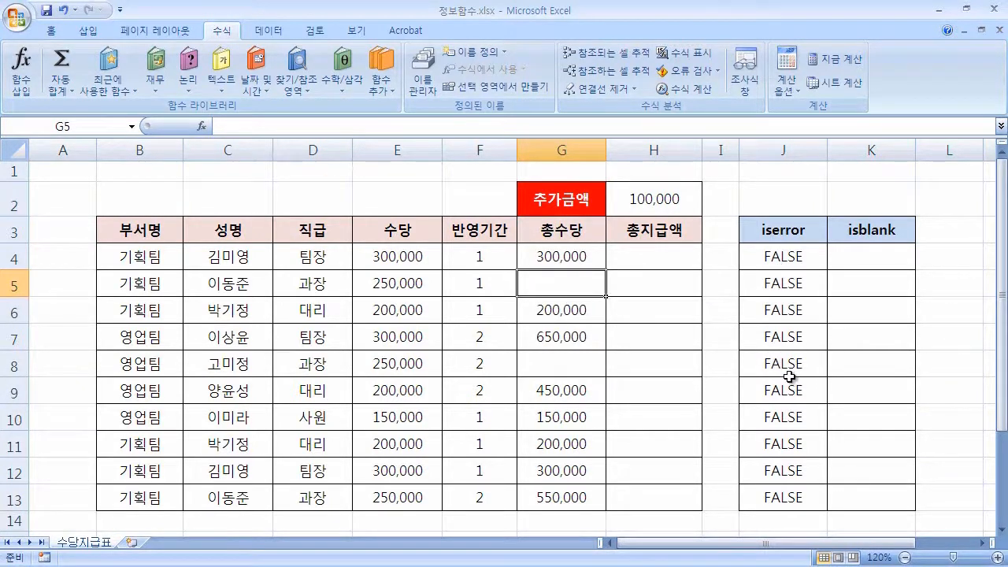
Step: Enter =ISBLANK(G4) in K4 to test whether the first 총수당 cell is empty
left_click(873, 265)
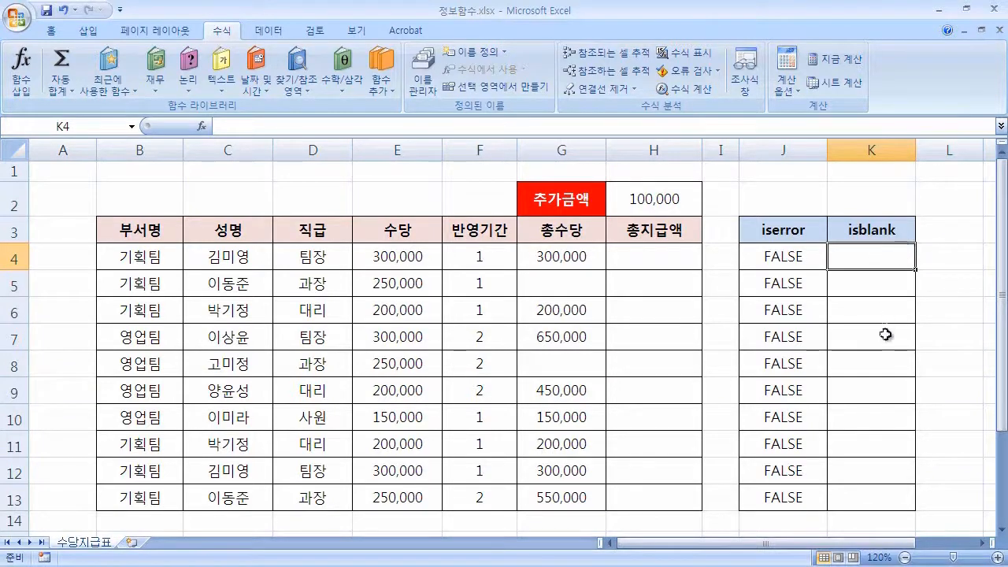
type("=")
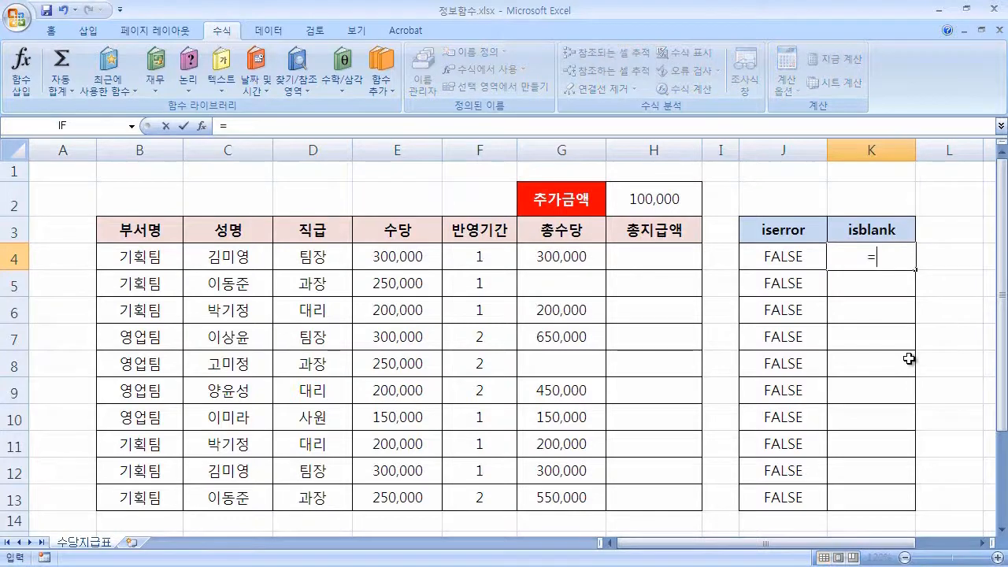
type("isb")
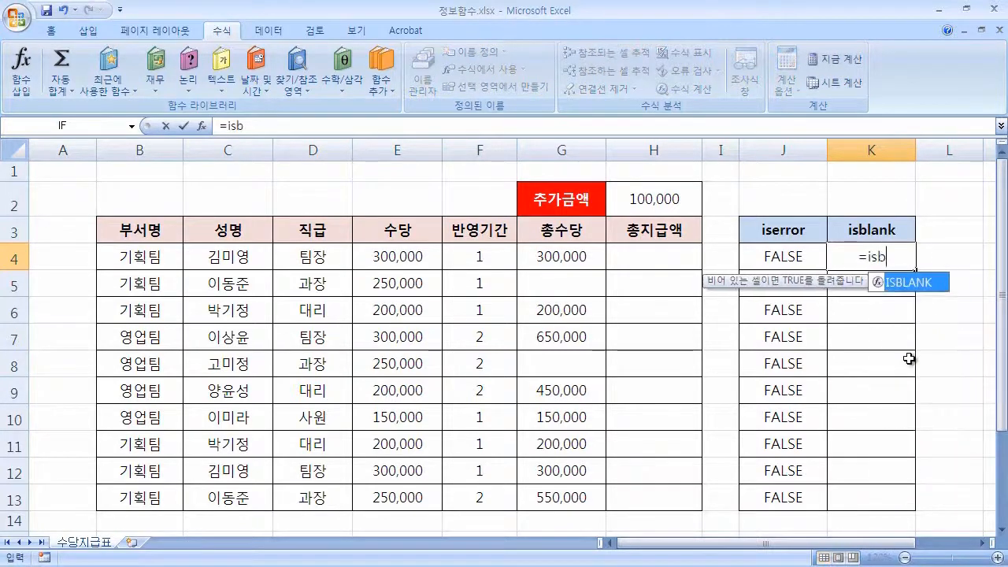
type("lank")
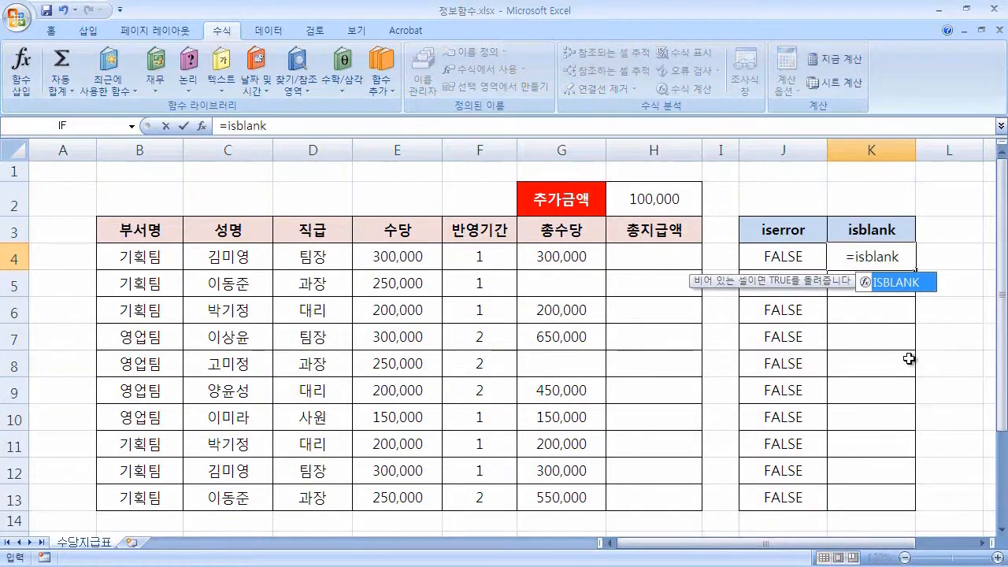
type("(")
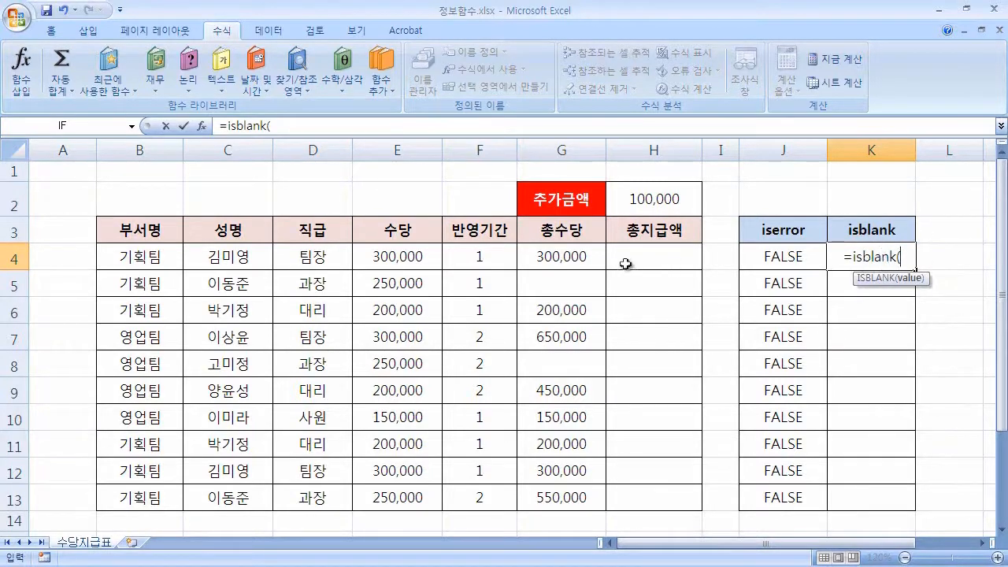
left_click(572, 257)
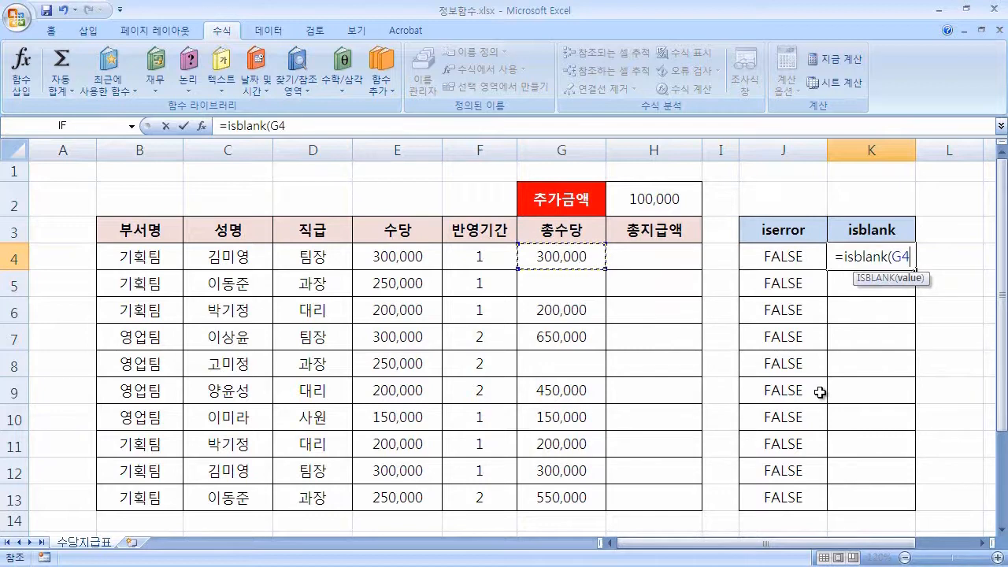
type(")")
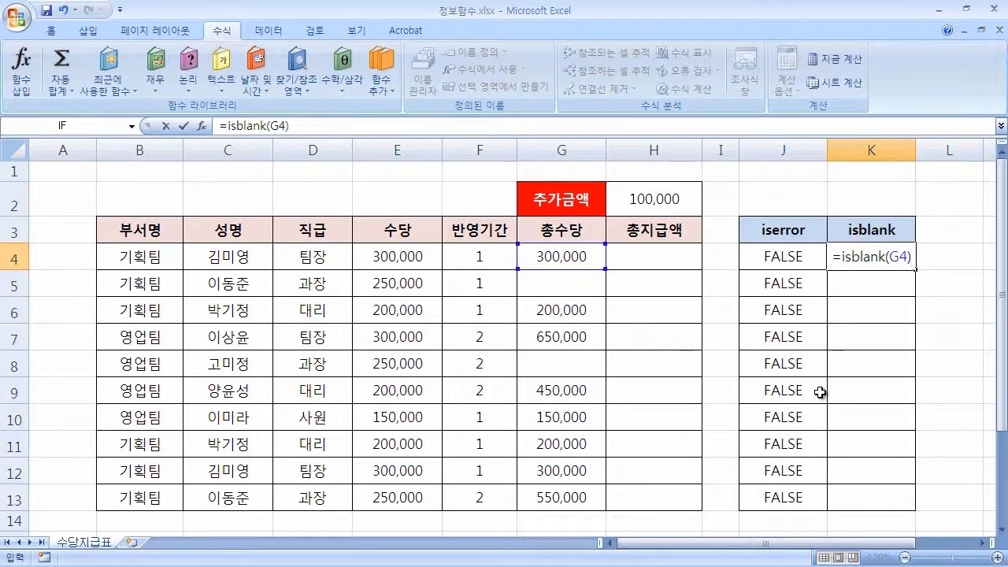
key("Return")
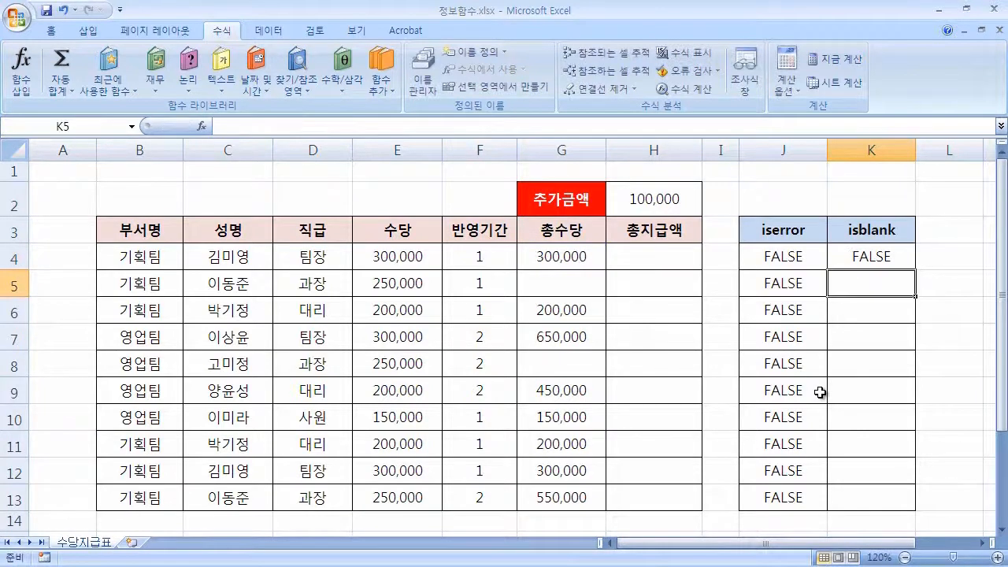
Step: Check K4 against its source cell G4, and fill the ISBLANK formula down through K13
left_click(876, 260)
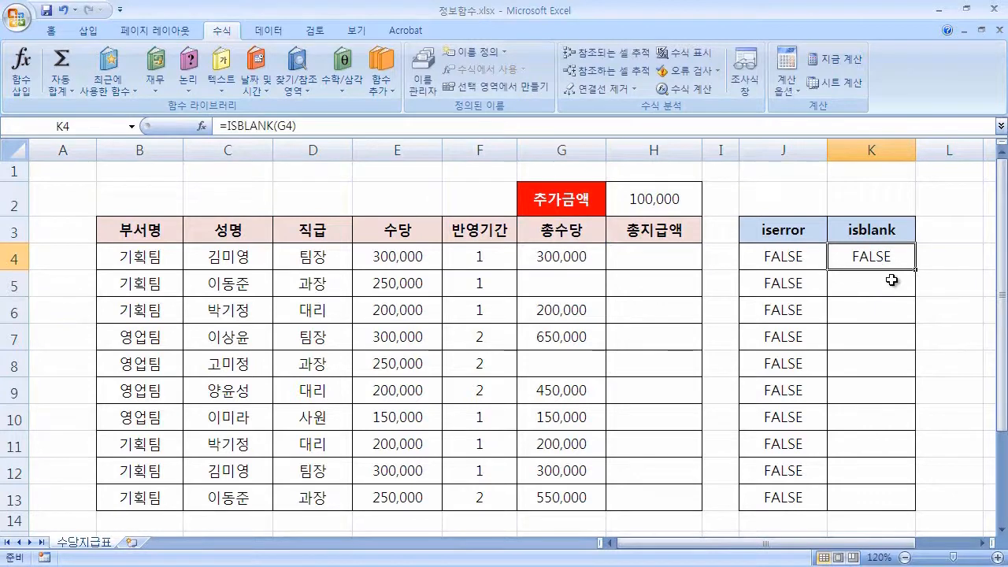
left_click(572, 257)
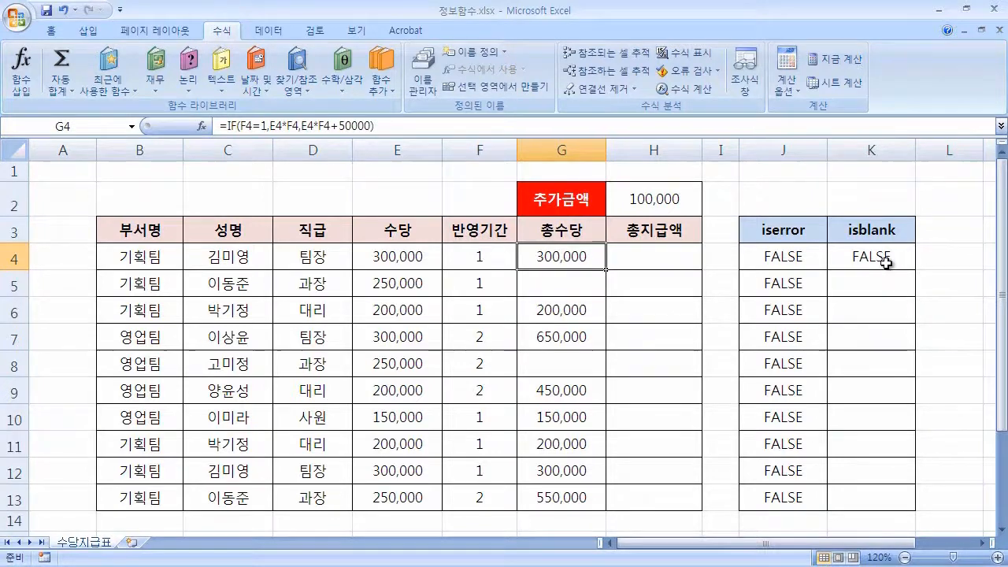
left_click(911, 262)
left_click_drag(916, 269, 918, 509)
left_click(885, 288)
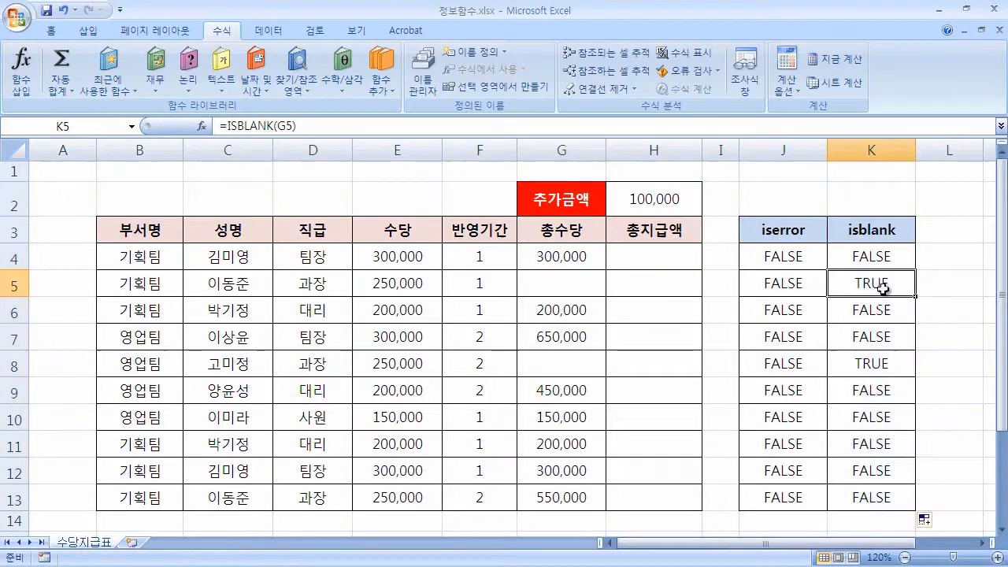
Step: Compare the ISBLANK results in K5 and K8 with their source cells G5 and G8
left_click(881, 360)
left_click(873, 278)
left_click(562, 287)
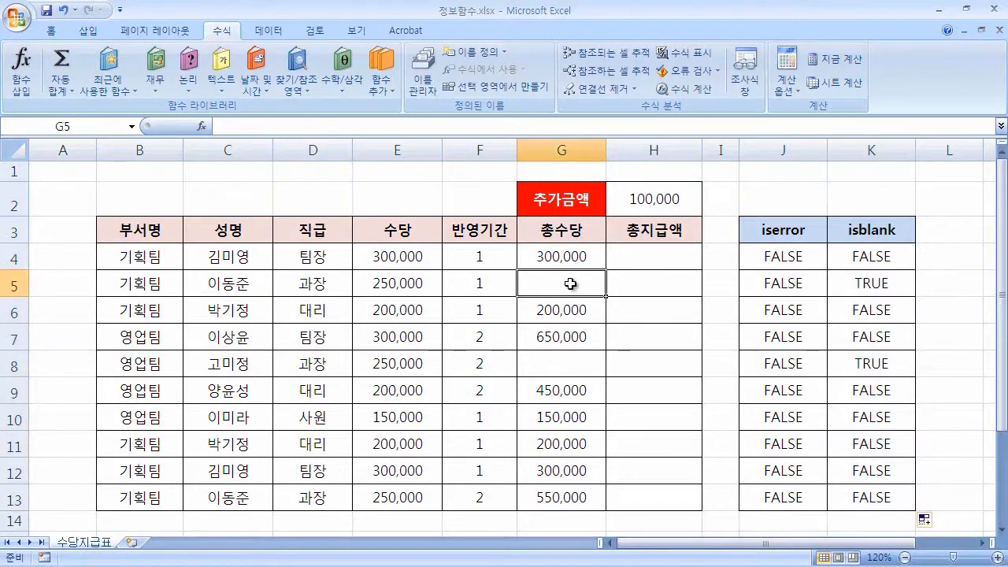
left_click(861, 367)
left_click(573, 371)
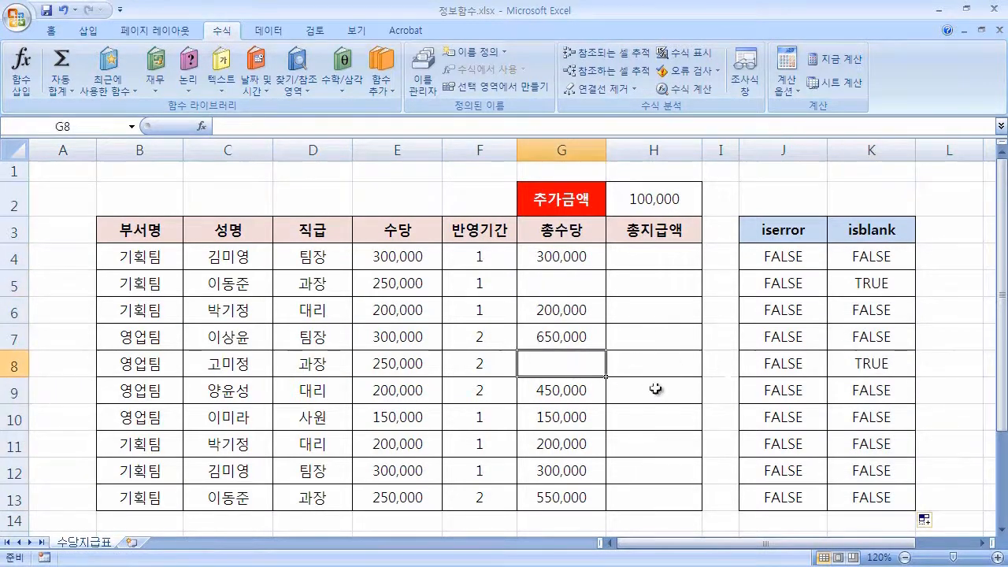
left_click(872, 285)
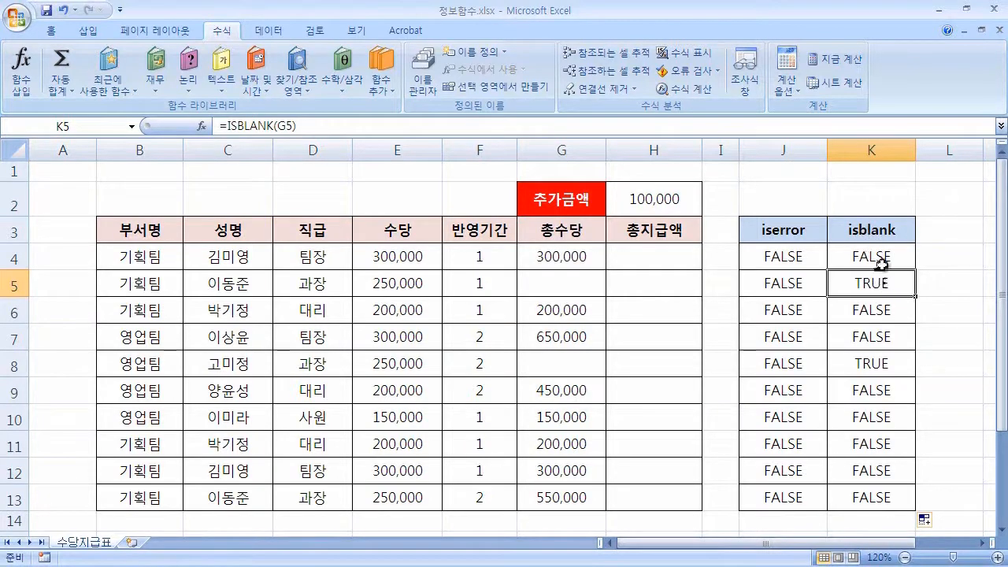
Step: Fill the IF formula in G4 down through G13 to restore the missing 총수당 values
left_click(554, 255)
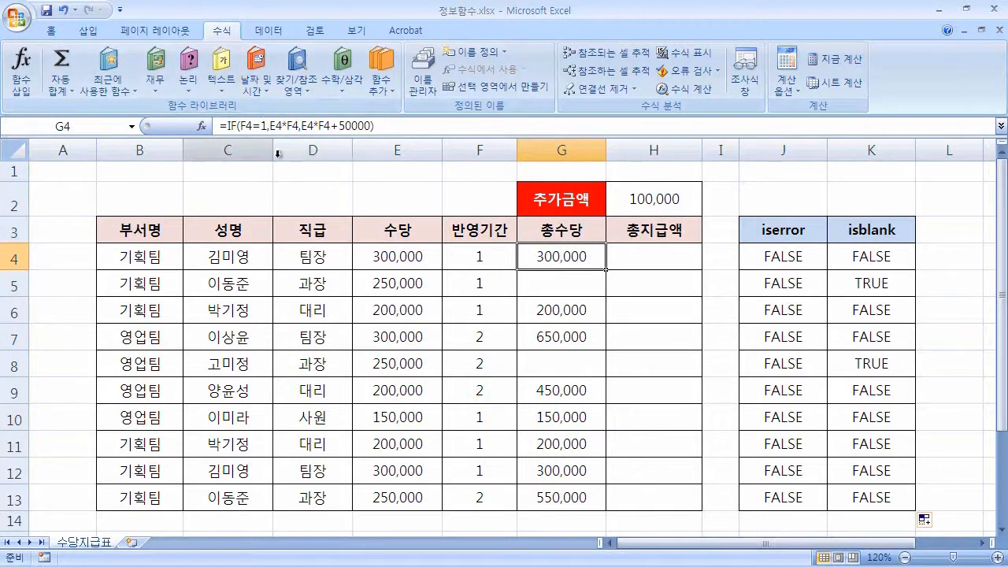
left_click_drag(608, 268, 615, 509)
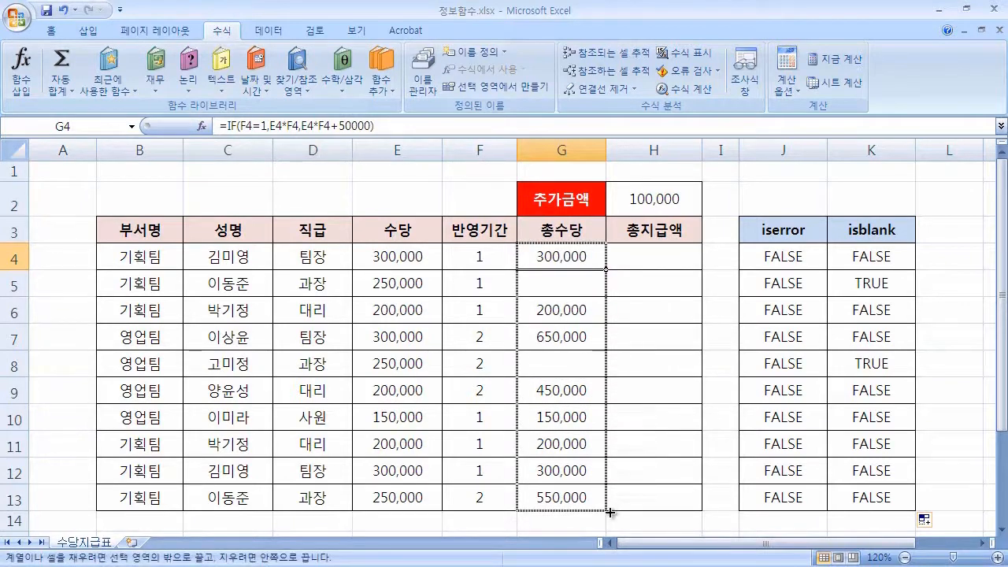
left_click_drag(611, 512, 612, 508)
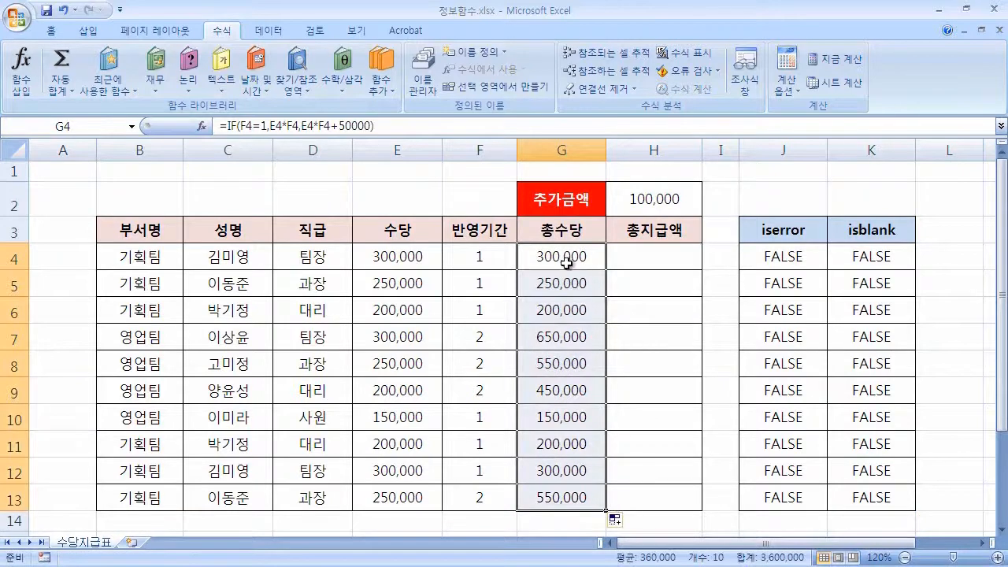
Step: Check the refilled cell G5 and review the ISBLANK results in K4:K13
left_click(583, 293)
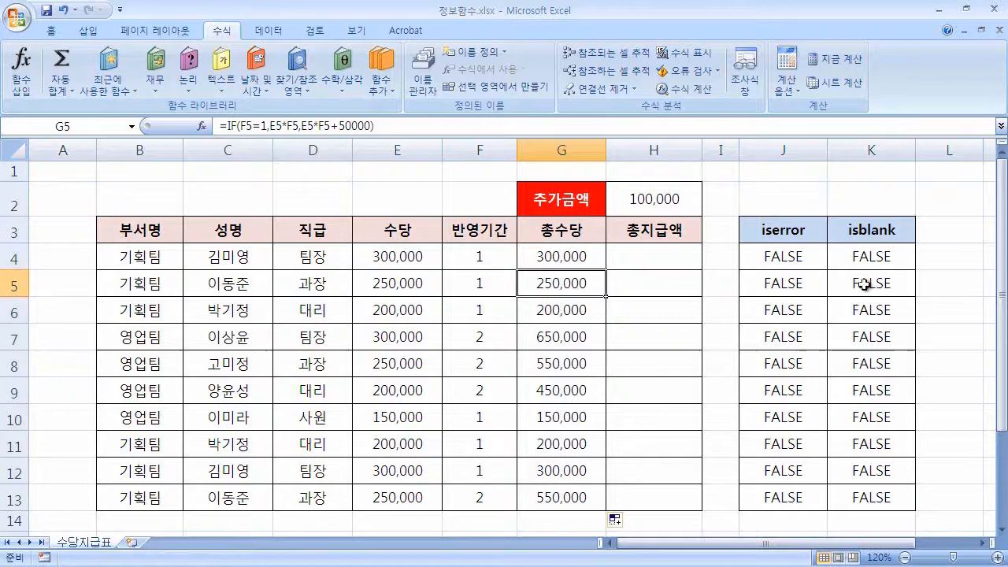
left_click(876, 258)
left_click(886, 282)
left_click(880, 394)
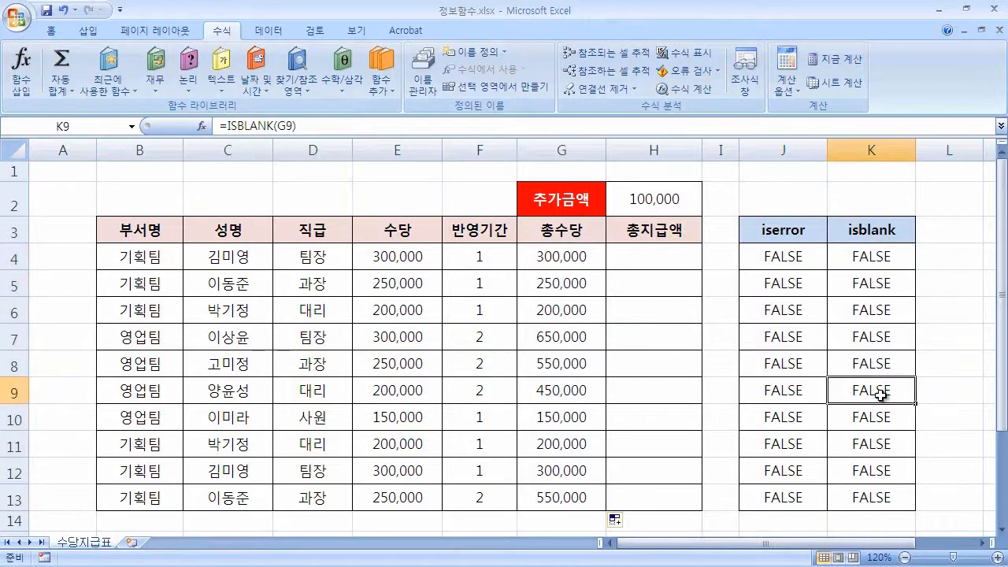
left_click_drag(874, 264, 884, 493)
left_click(886, 381)
left_click(939, 493)
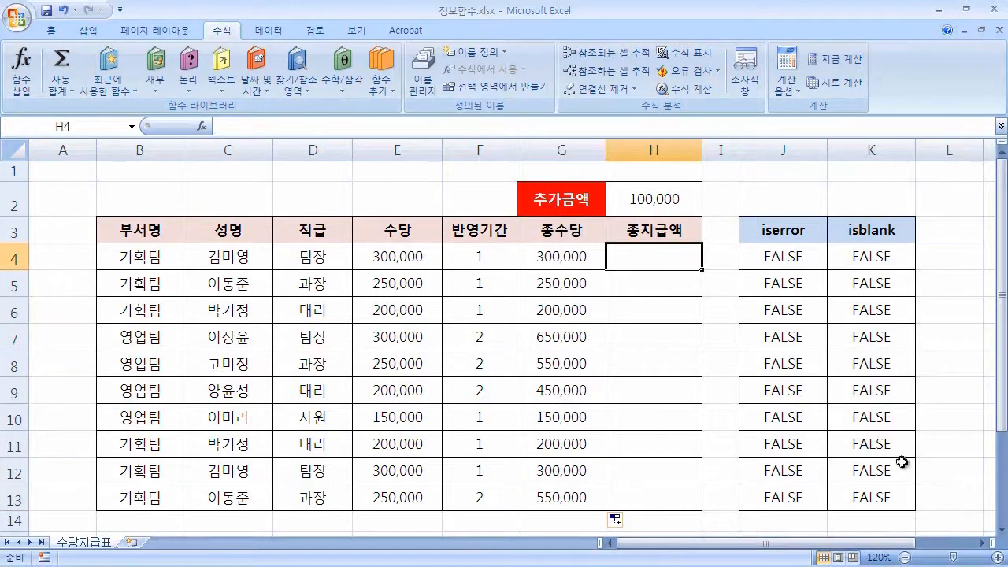
Step: Clear the 총수당 cells G5 to G13, keeping only the first formula in G4
left_click(570, 256)
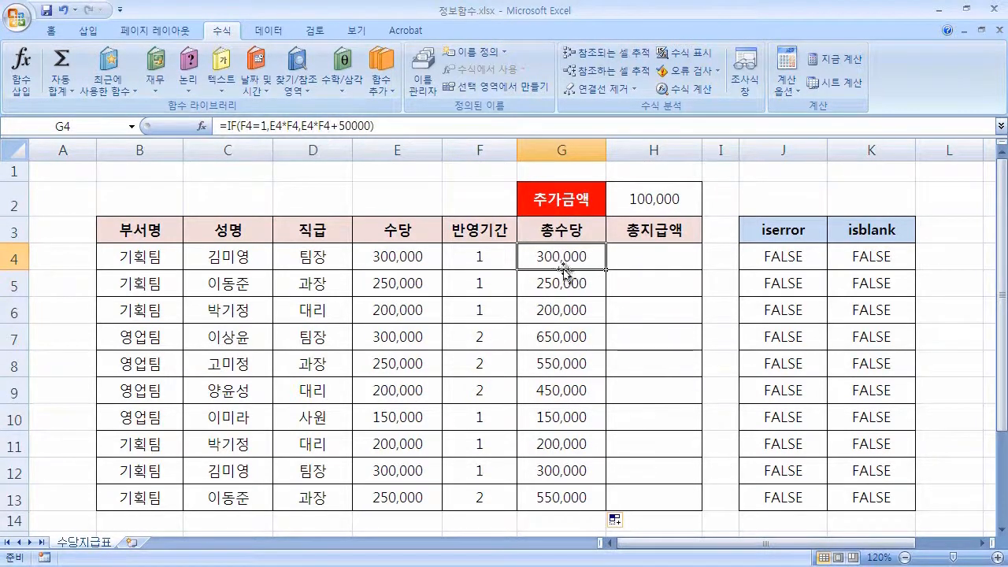
left_click(630, 254)
left_click(581, 255)
left_click_drag(604, 294, 578, 496)
key("Delete")
left_click(579, 257)
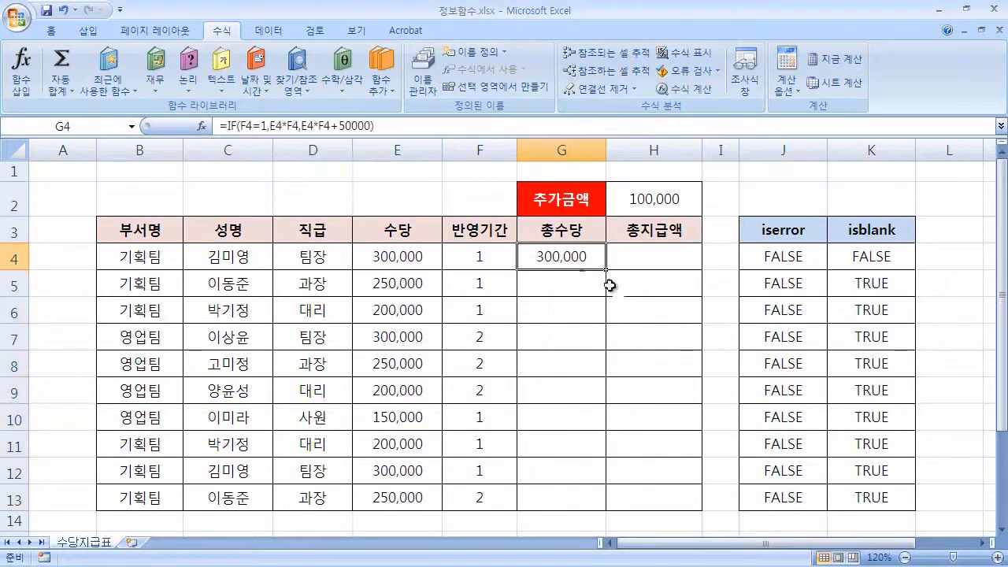
Step: Remove the IF expression from the formula in G4, keeping only the equals sign
double_click(580, 256)
left_click(638, 257)
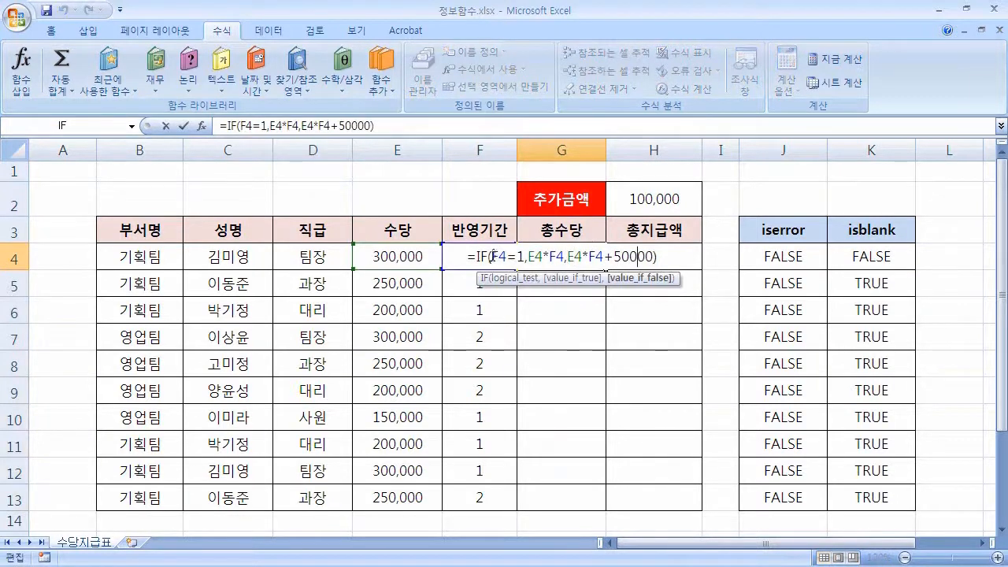
left_click_drag(478, 256, 683, 256)
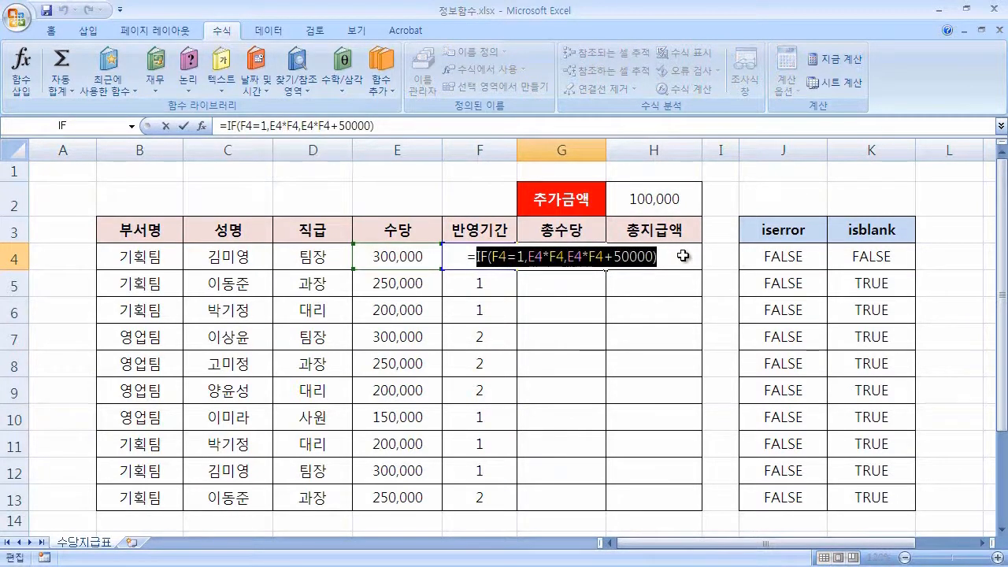
type("sum")
key("BackSpace")
key("BackSpace")
key("BackSpace")
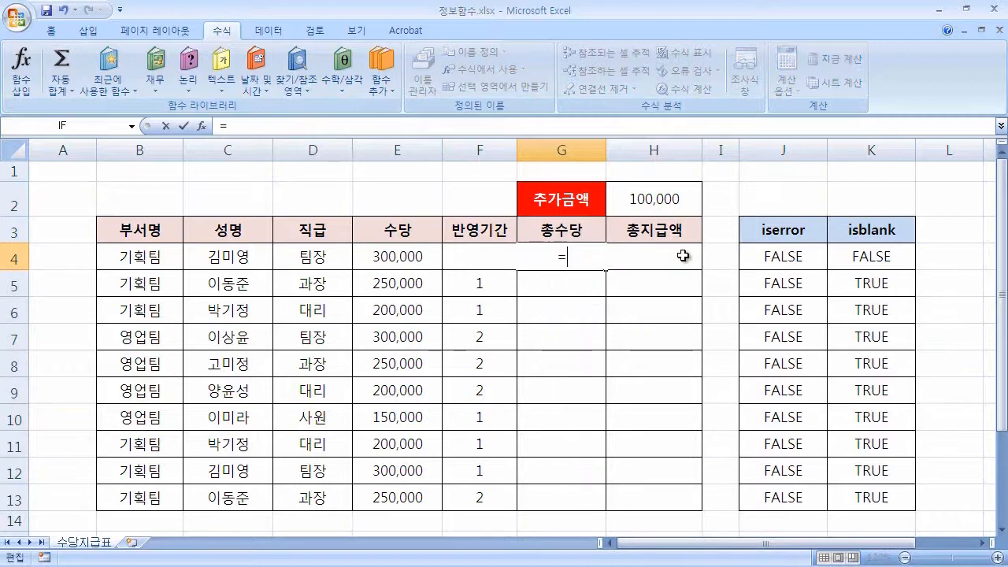
Step: Complete the 총수당 formula in G4 as =E4*F4 and fill it down through G13
left_click(391, 260)
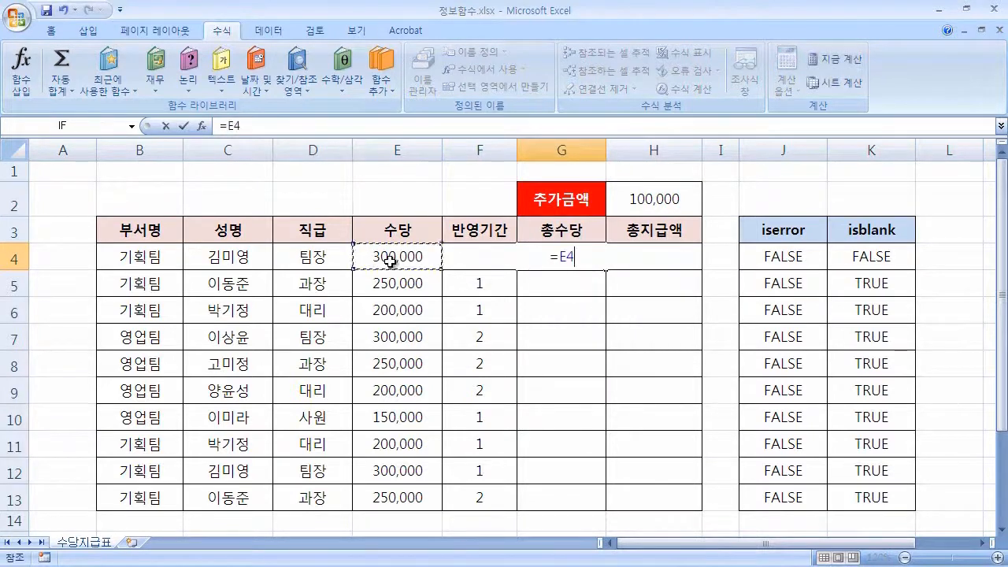
type("*")
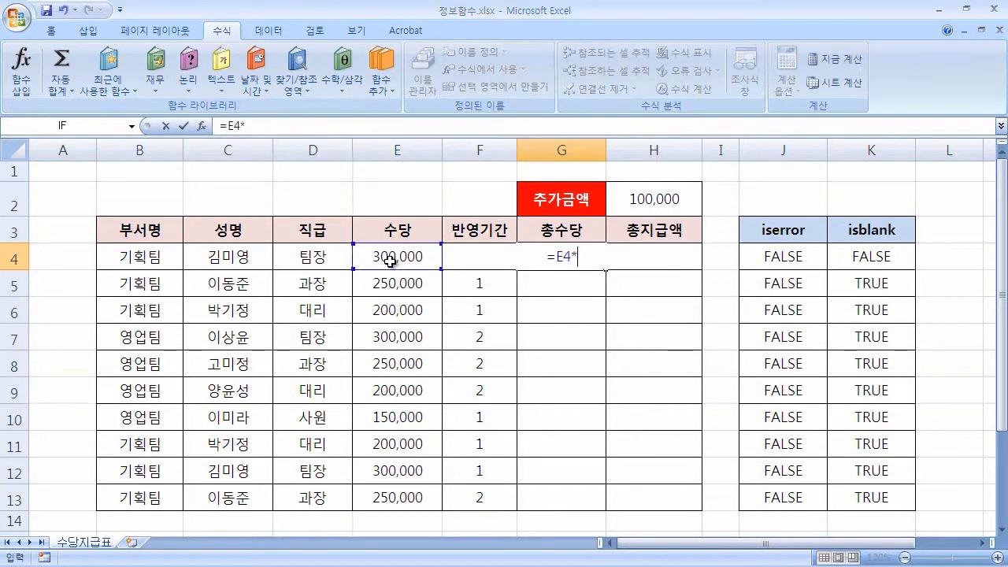
type("F4)")
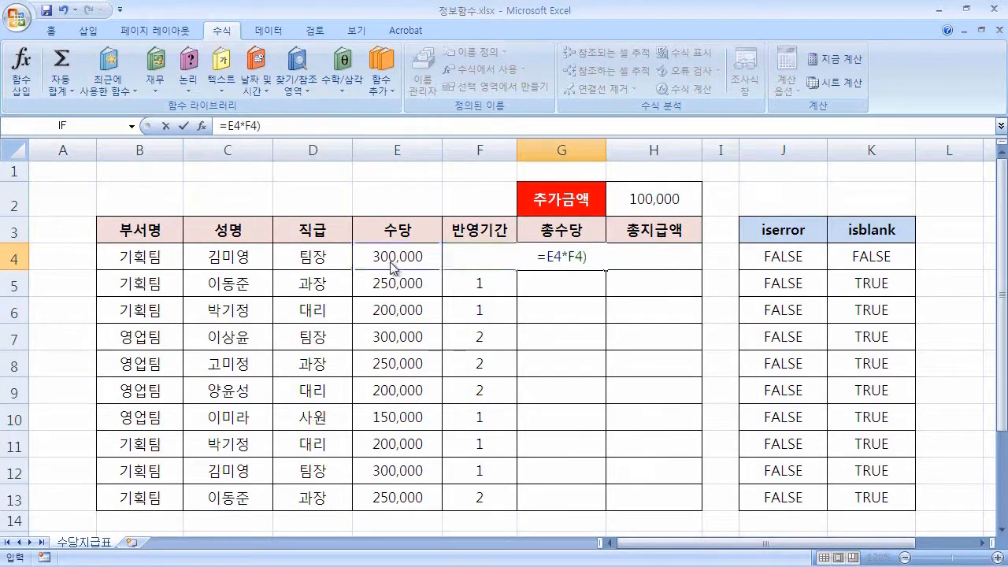
key("Return")
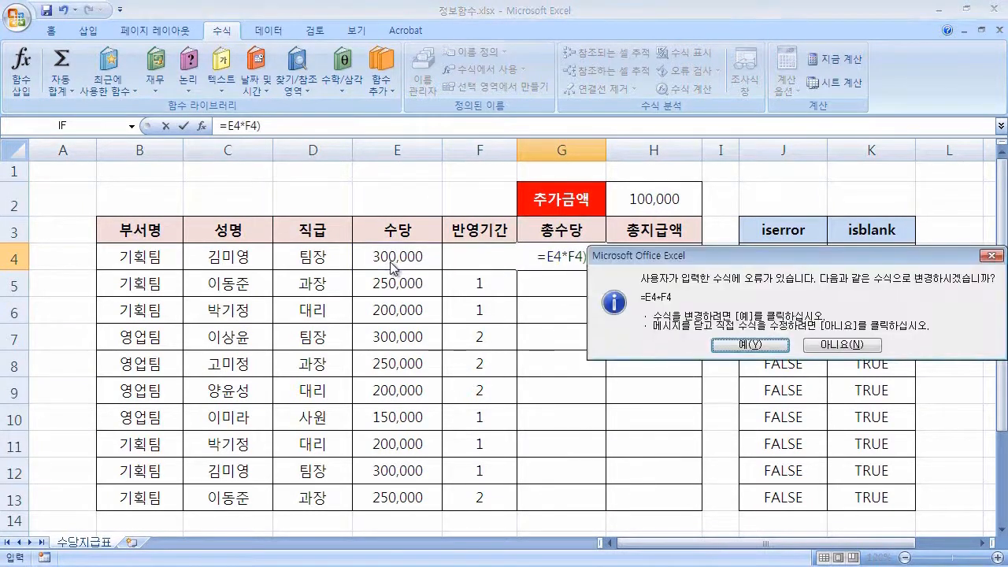
left_click(750, 345)
key("Up")
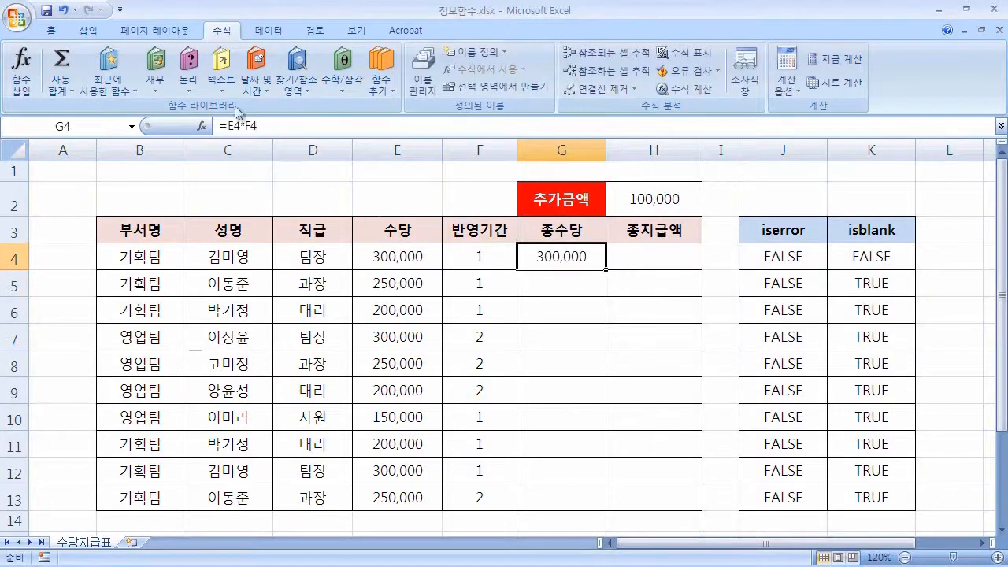
left_click_drag(603, 272, 611, 504)
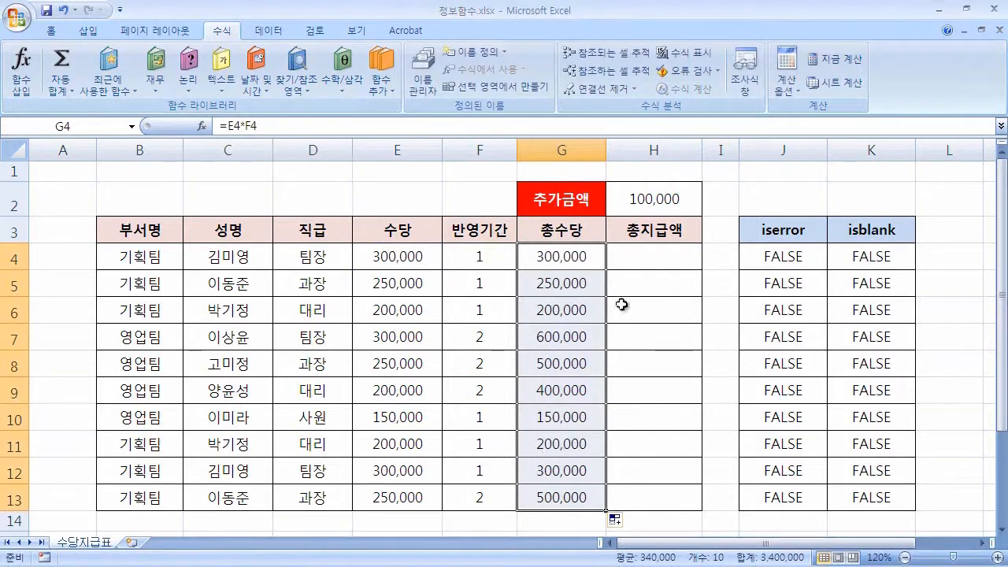
Step: Examine the 추가금액 label and amount in G2 and H2 alongside the first 총지급액 cell
left_click(622, 264)
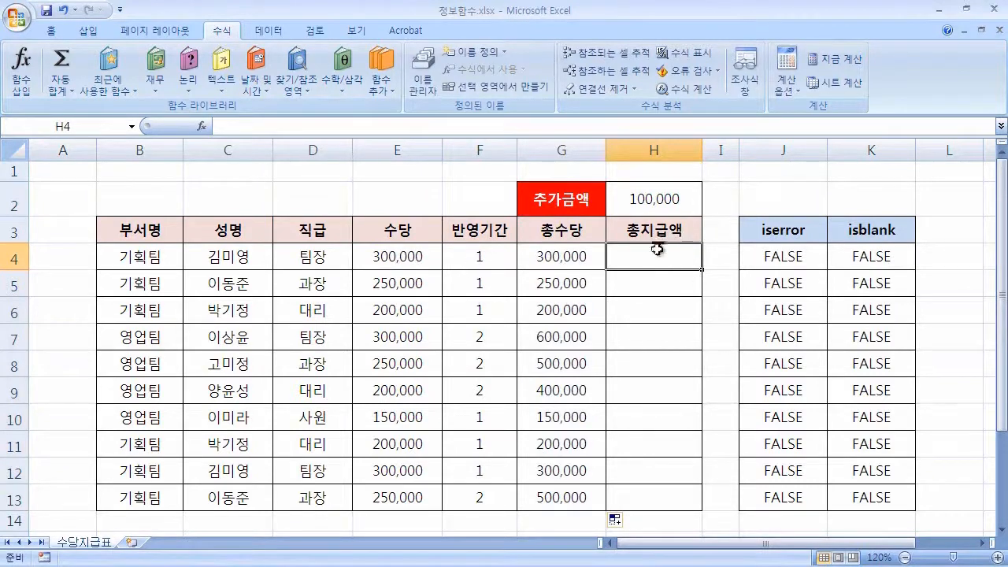
left_click(567, 199)
key("Right")
left_click(566, 200)
left_click(651, 200)
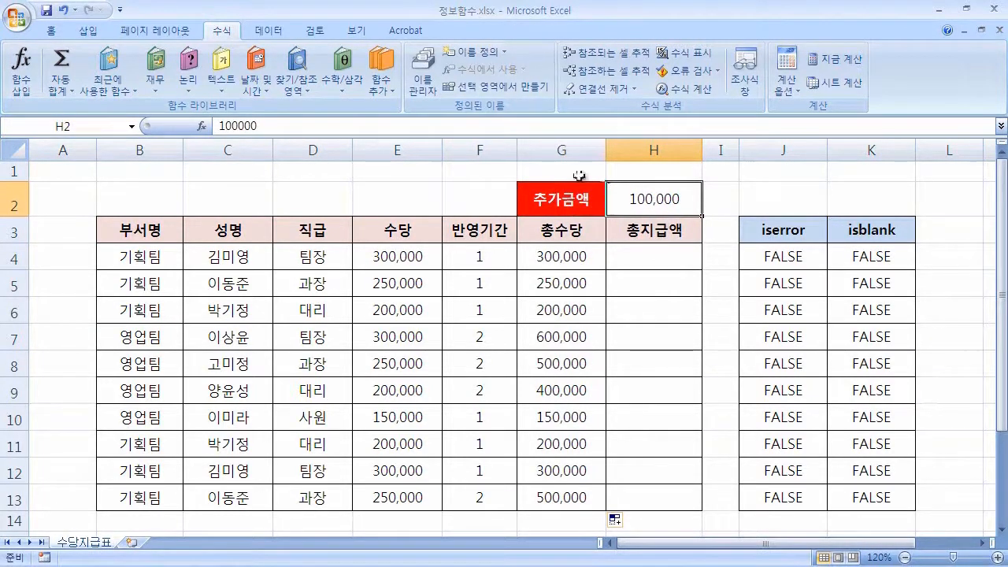
Step: Enter =IF(F4=1,G4,G4+H2) in H4 to add the 추가금액 when 반영기간 is not 1
left_click(678, 259)
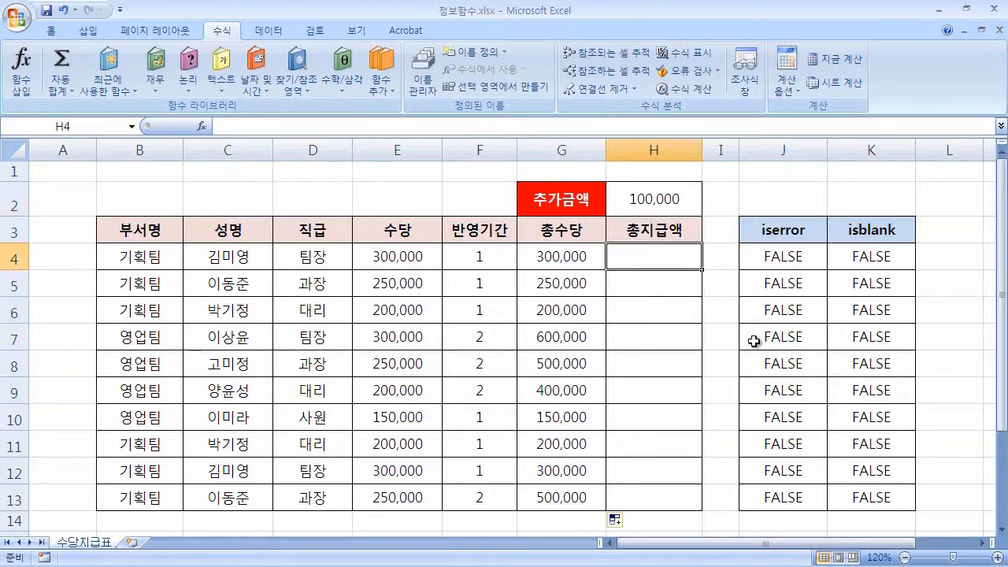
type("=i")
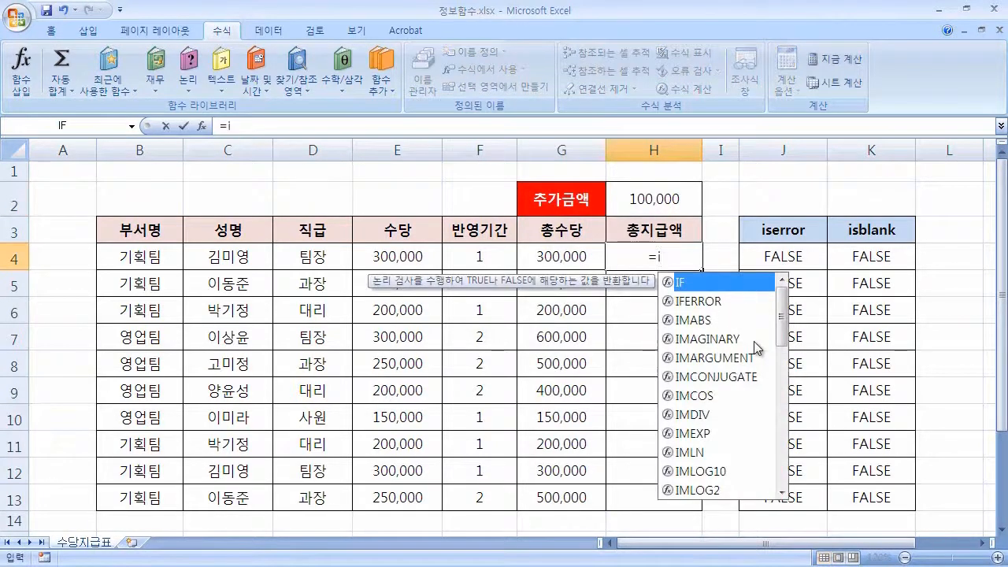
type("f")
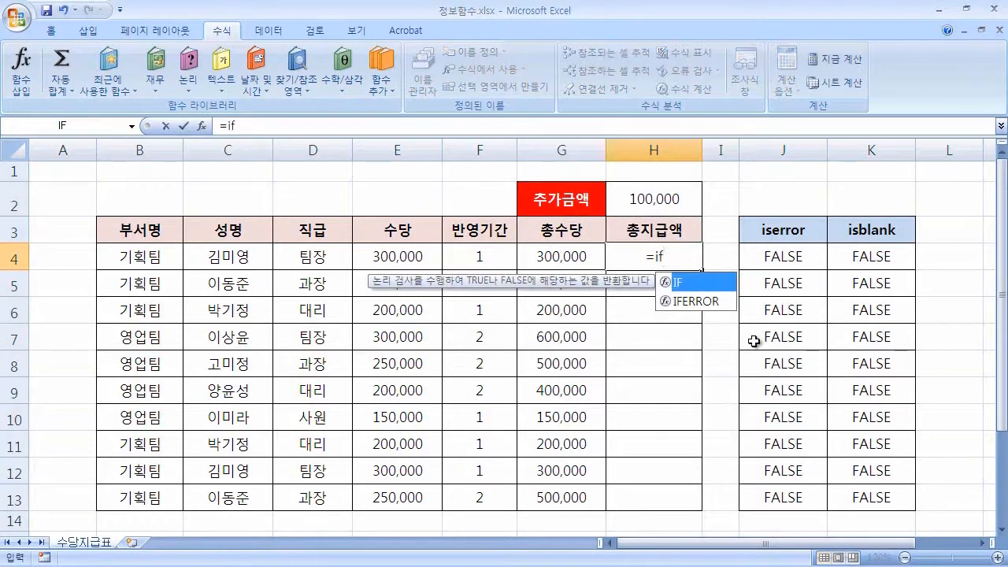
type("(")
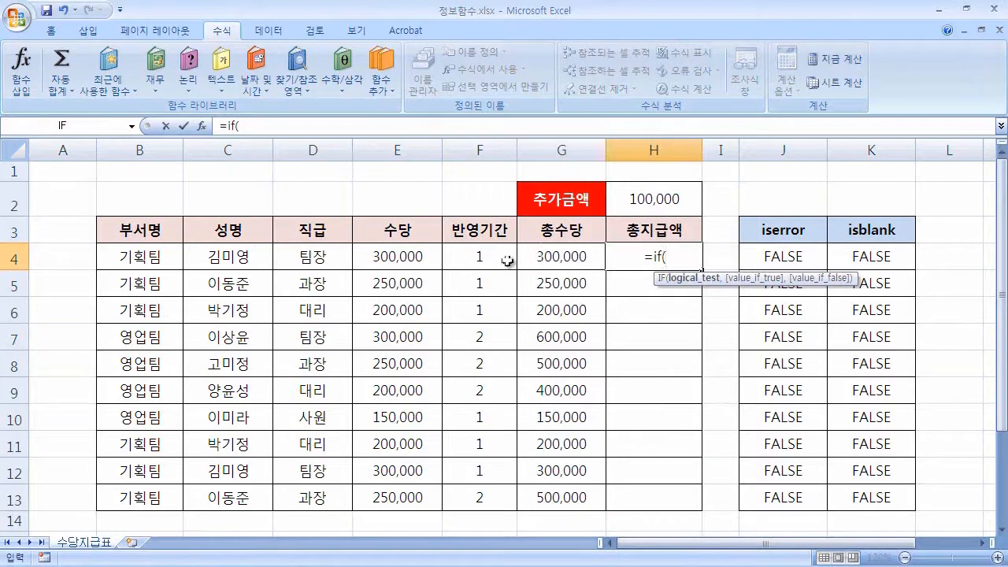
left_click(481, 257)
type("=1,")
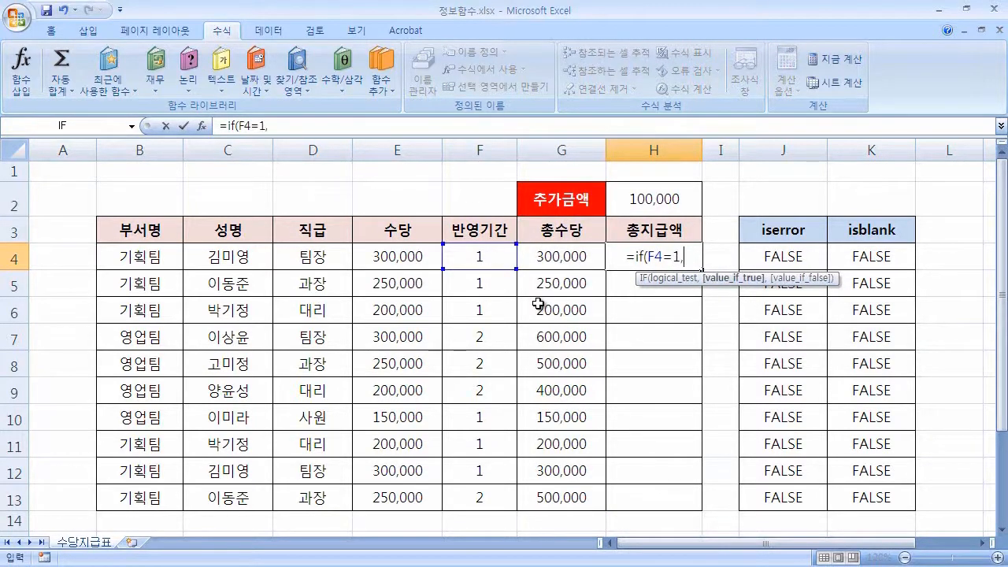
left_click(568, 257)
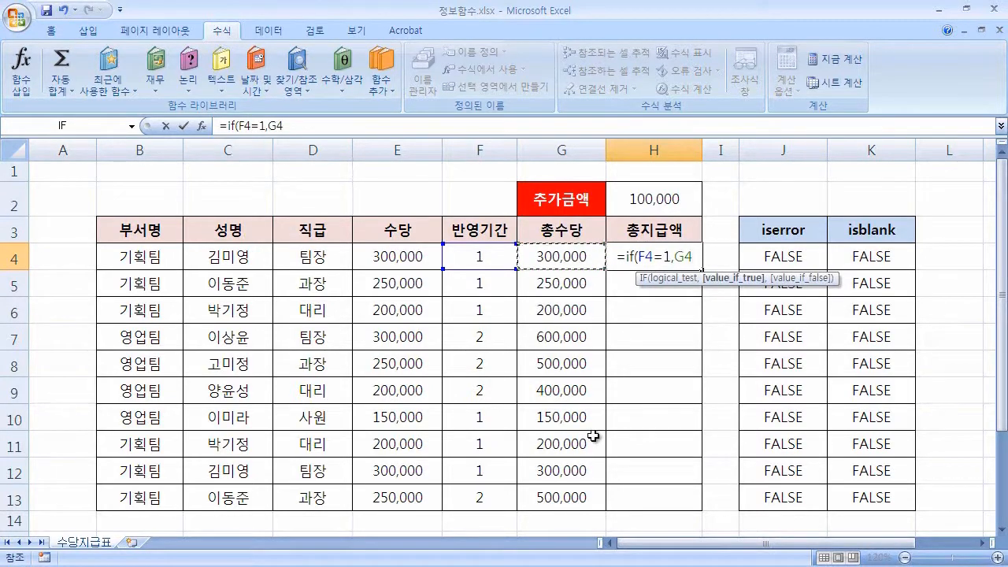
type(",")
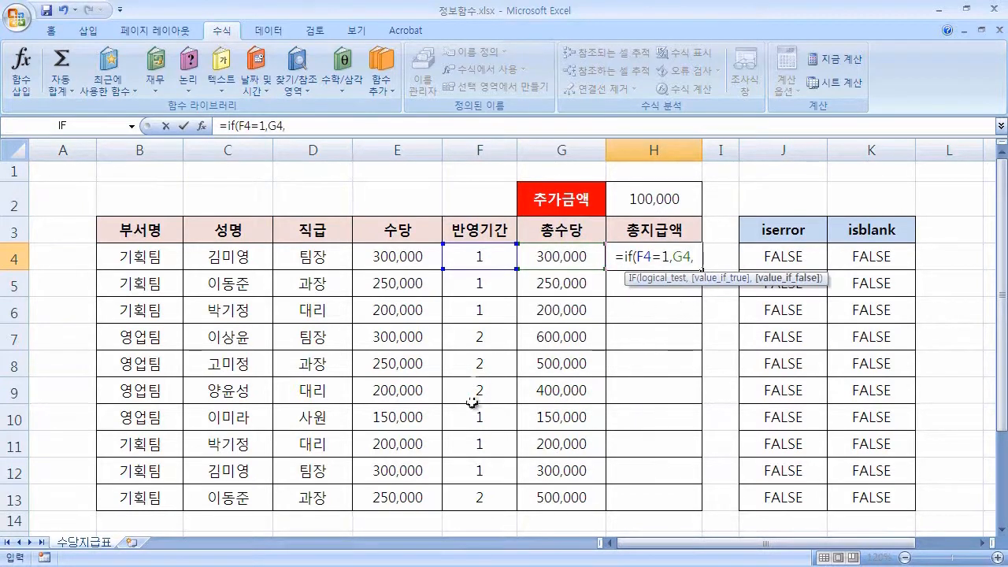
left_click(568, 256)
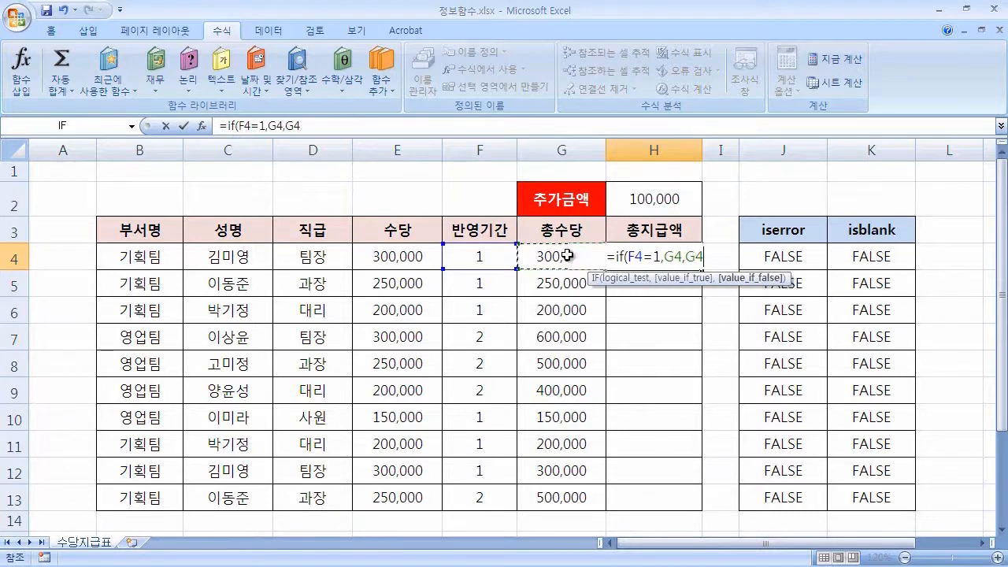
type("+")
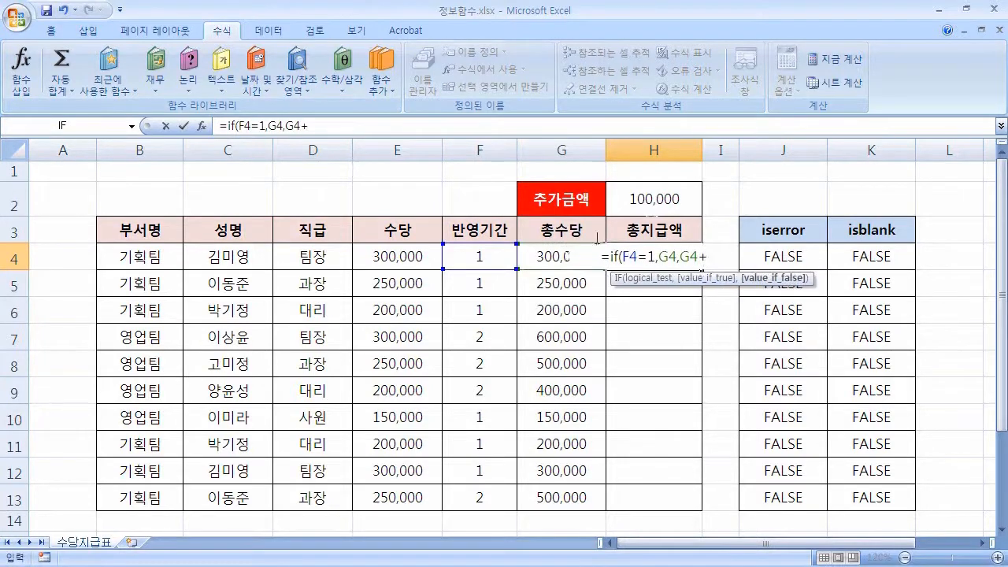
left_click(653, 200)
type(")")
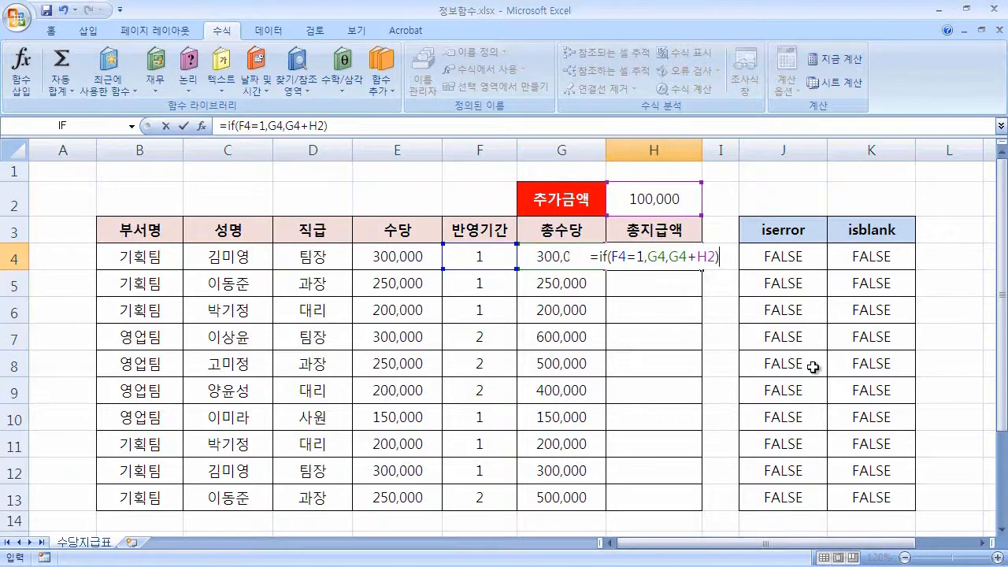
key("Return")
Step: Fill the 총지급액 formula in H4 down through H13 and check cells in rows 5 and 7
left_click(673, 256)
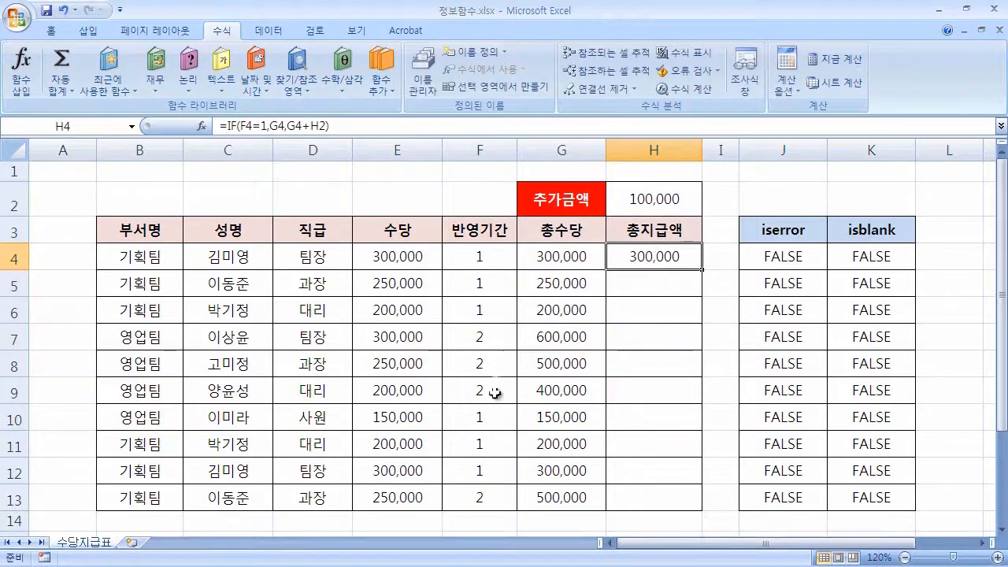
left_click_drag(702, 270, 702, 509)
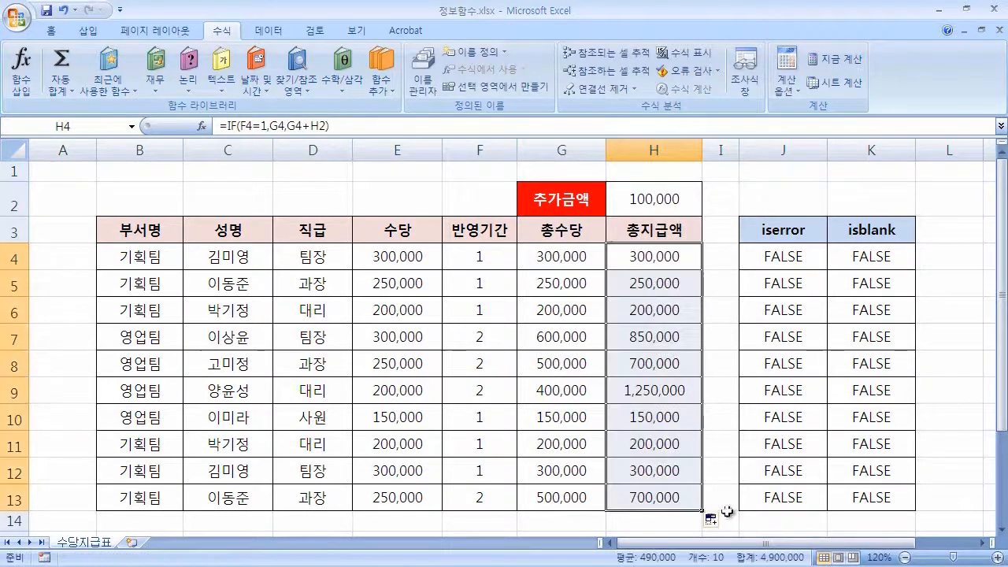
left_click(676, 293)
left_click(479, 339)
key("Right")
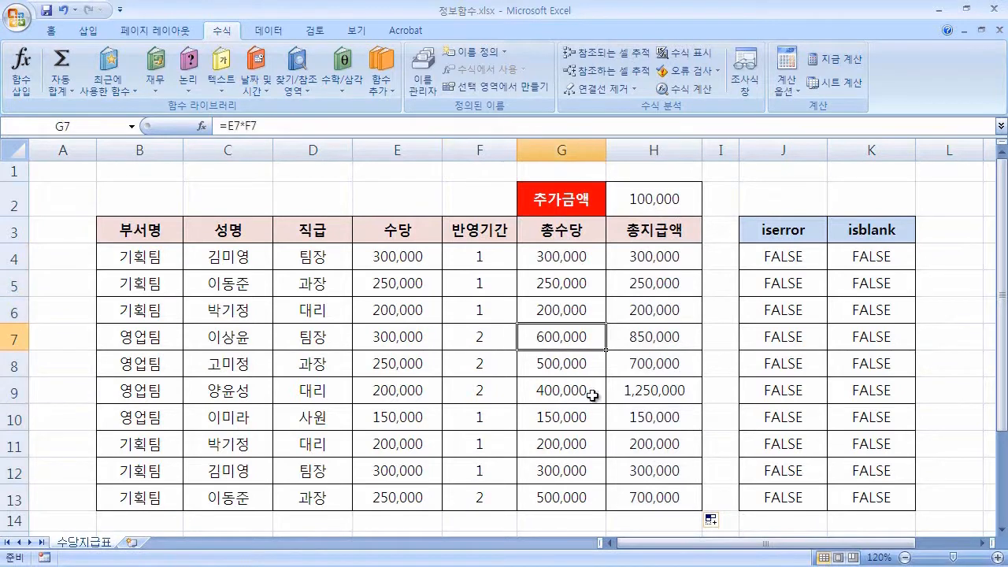
Step: Inspect the 총지급액 formula in H7, focusing on the cell reference it adds to G7
left_click(668, 340)
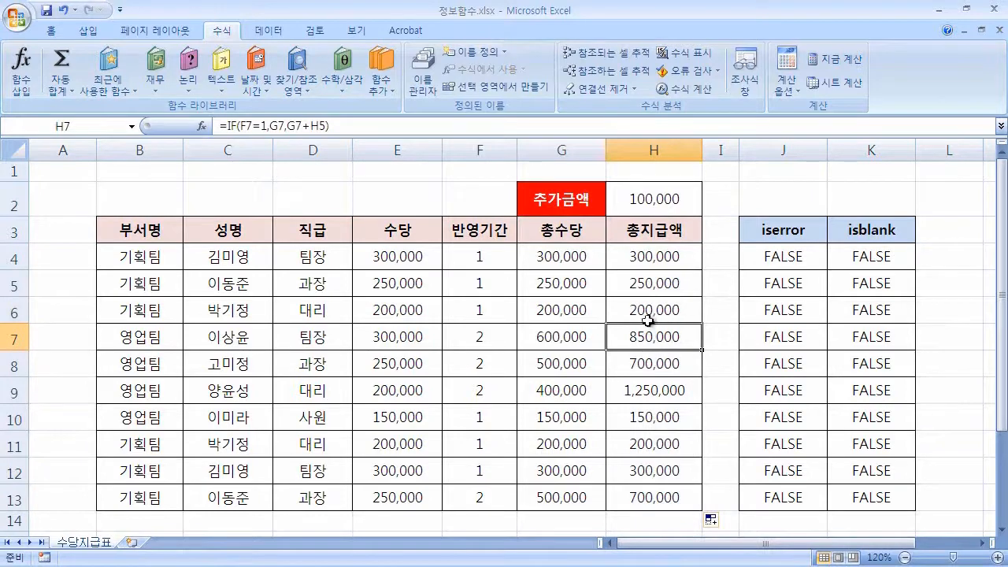
double_click(689, 337)
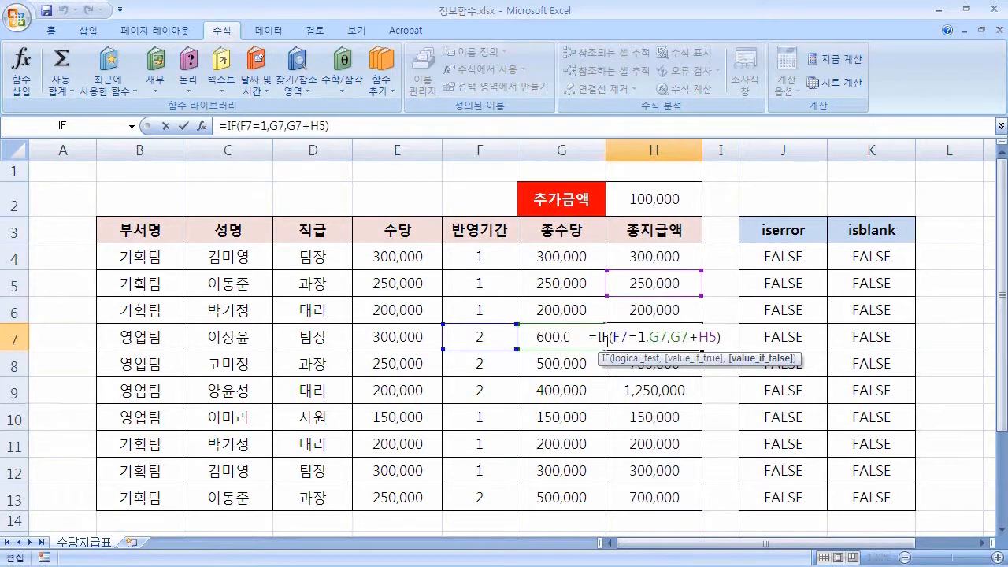
double_click(708, 336)
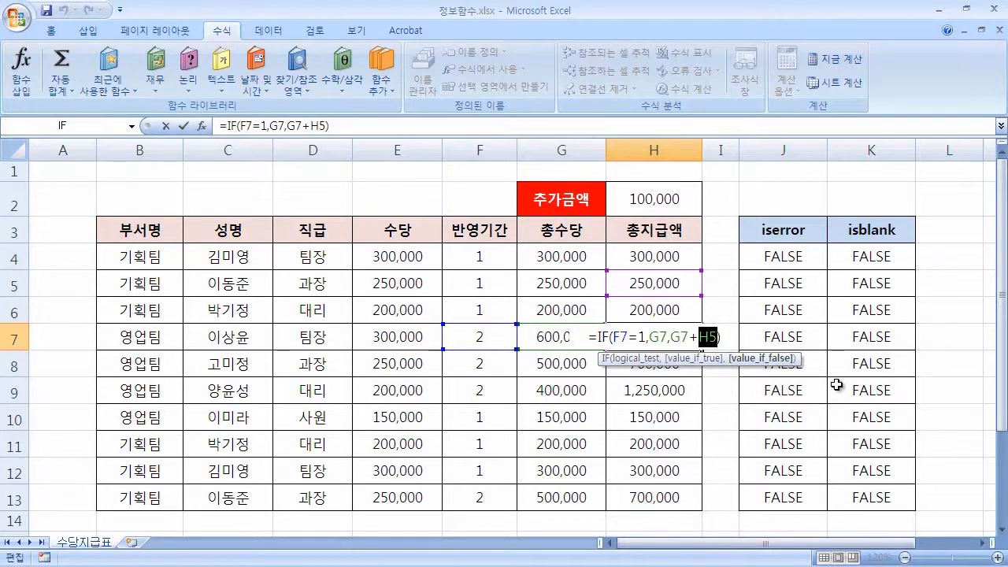
key("Return")
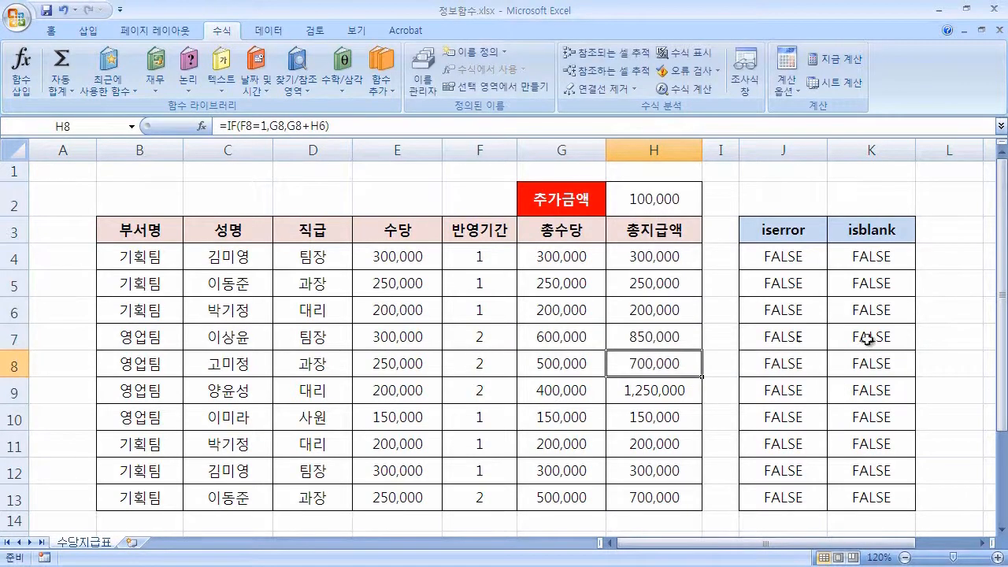
Step: Make the 추가금액 reference absolute in H4 so the formula becomes =IF(F4=1,G4,G4+$H$2)
left_click(678, 260)
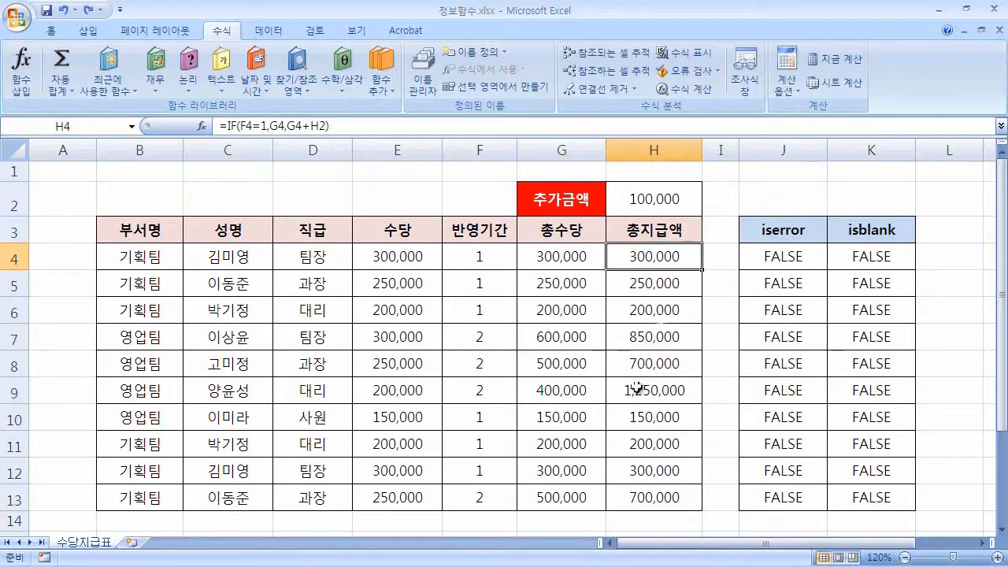
double_click(658, 256)
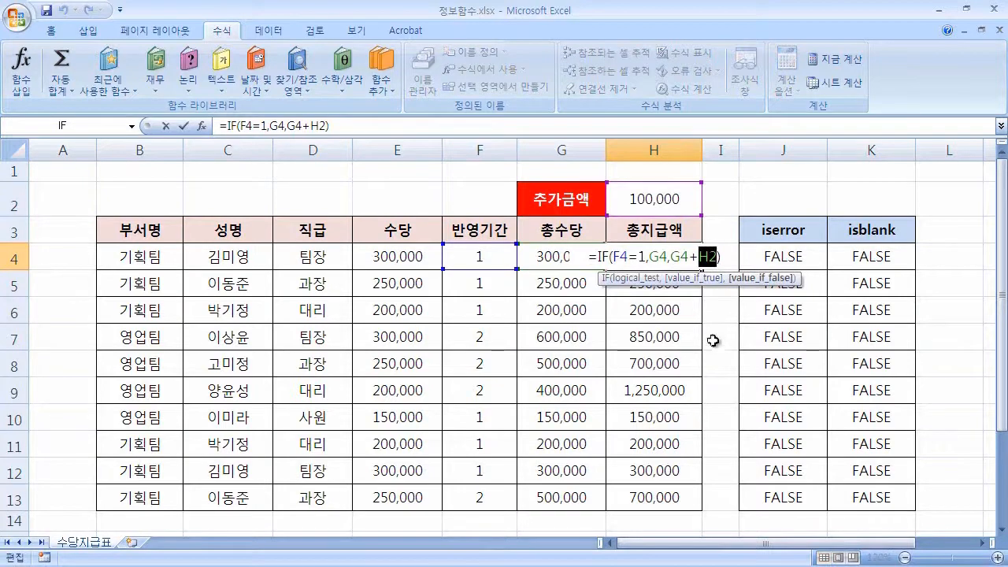
key("F4")
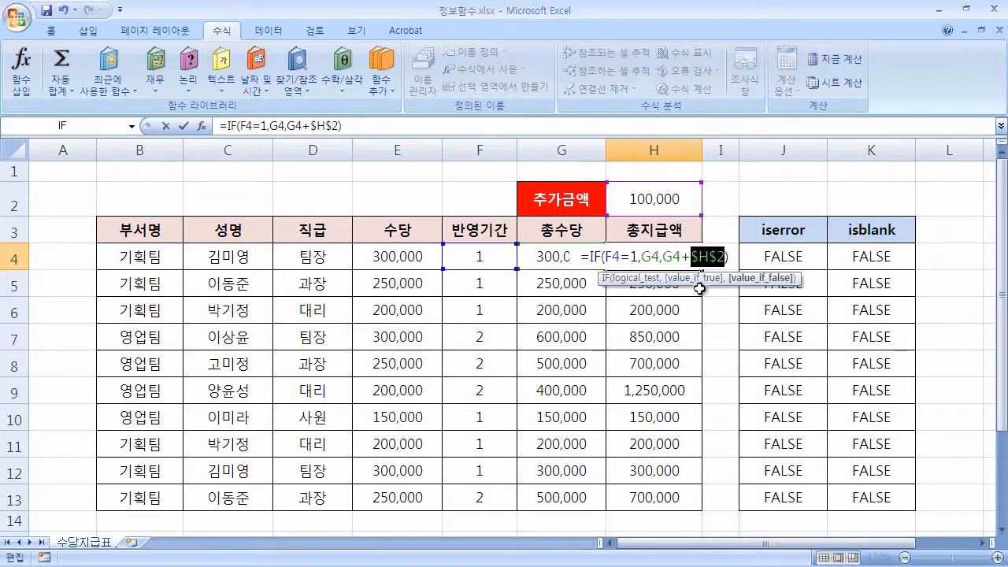
key("Return")
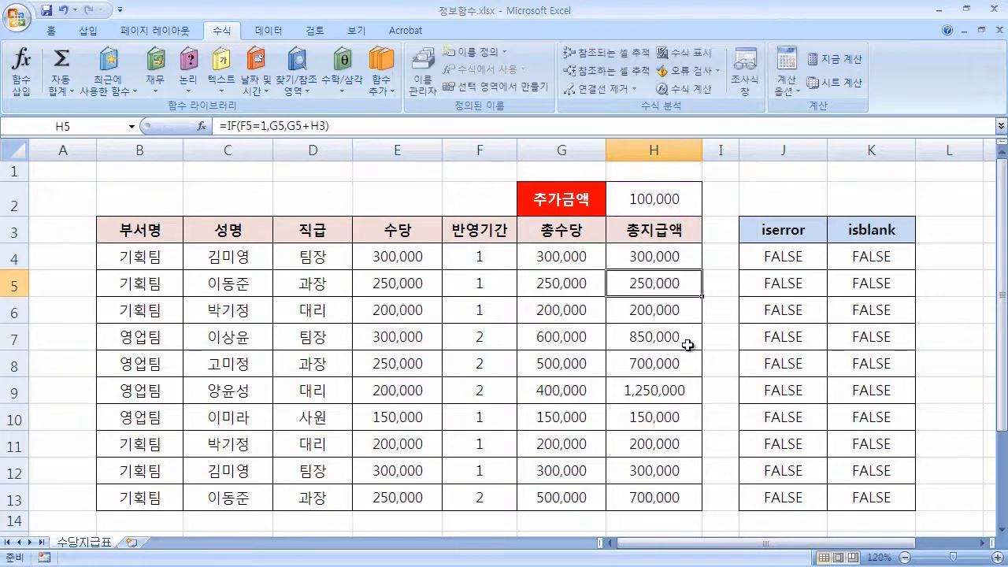
Step: Fill the corrected H4 formula down through H13 and check H9, H8 and H7 against the 추가금액 in H2
left_click(658, 258)
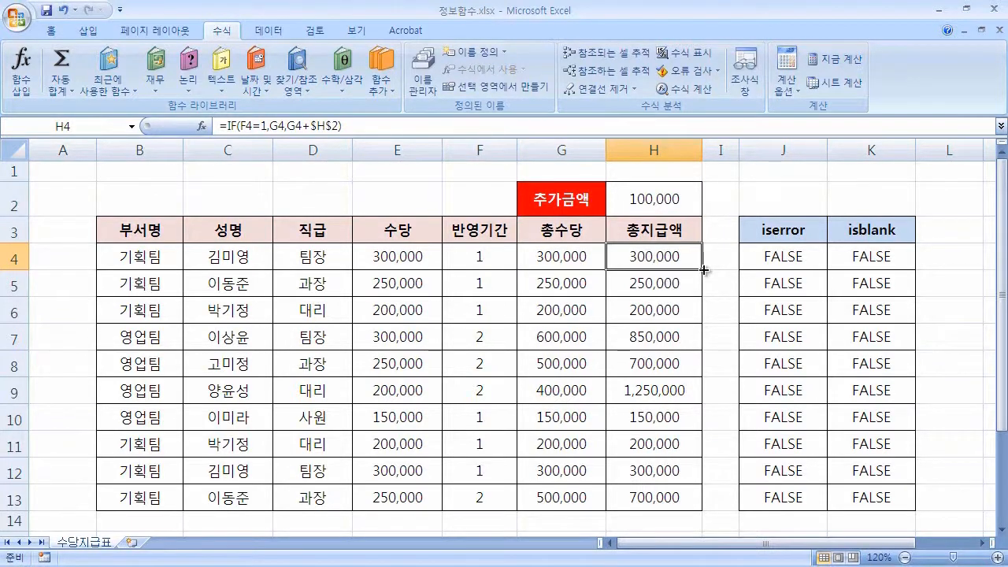
left_click_drag(703, 270, 704, 508)
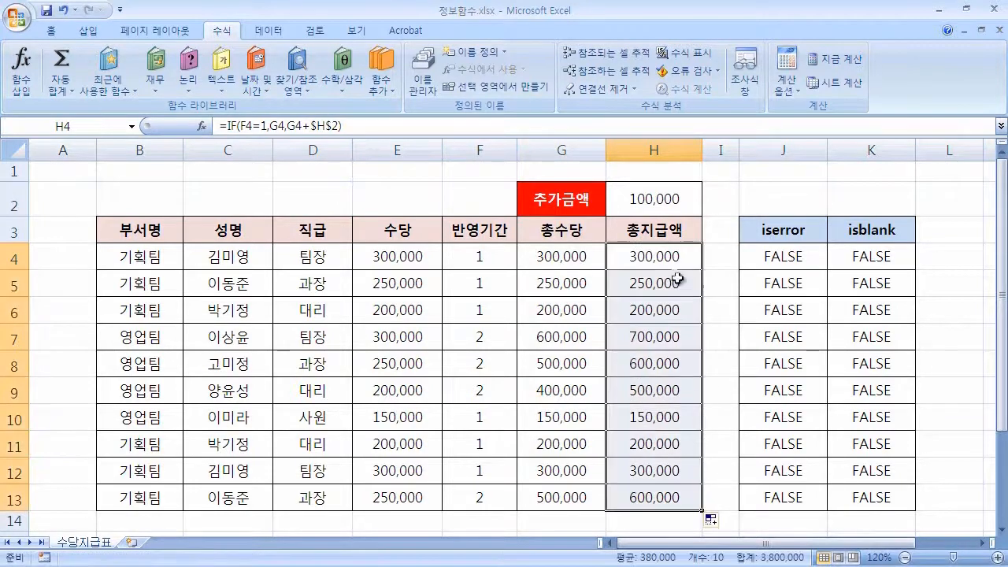
left_click(657, 397)
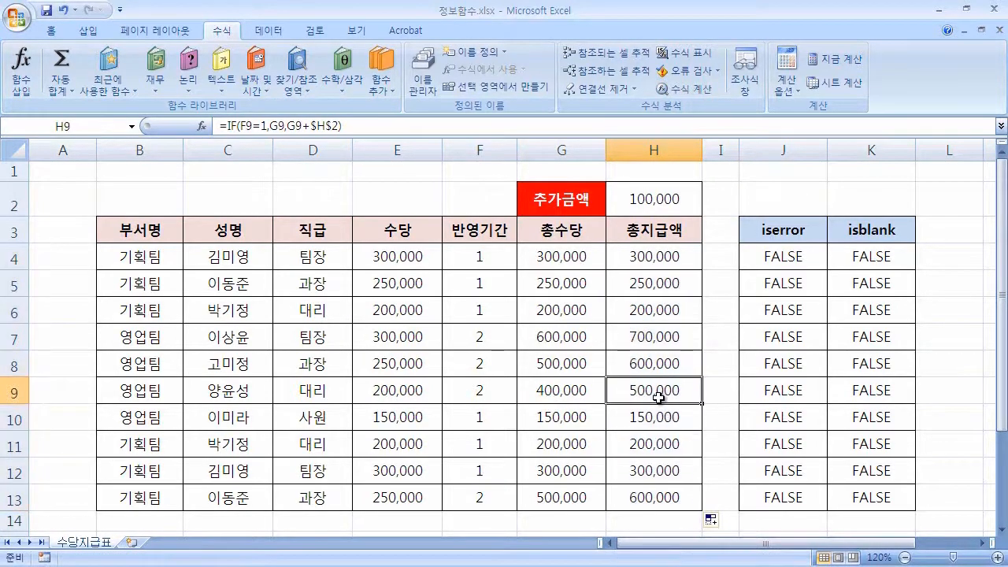
left_click(636, 369)
left_click(646, 332)
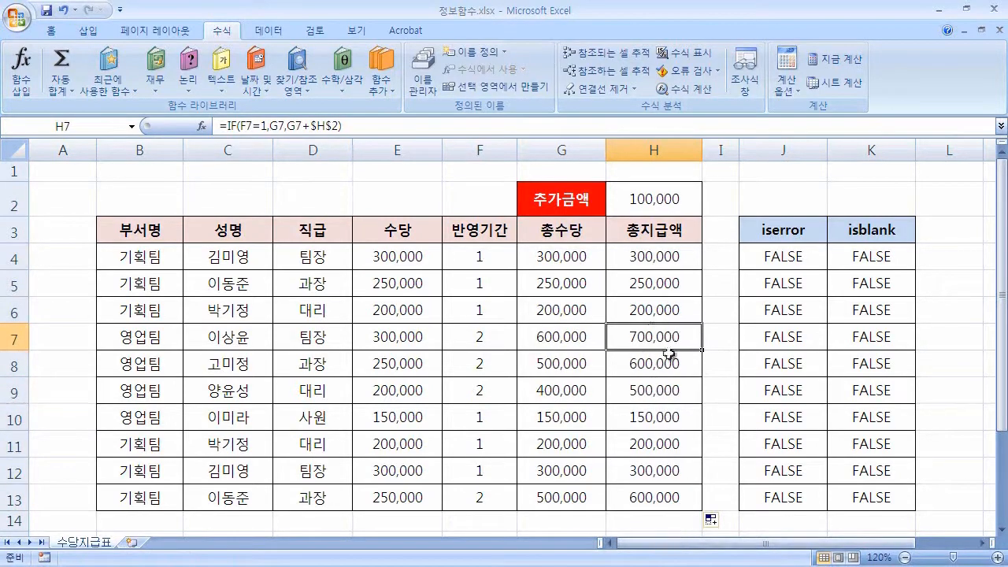
left_click(669, 201)
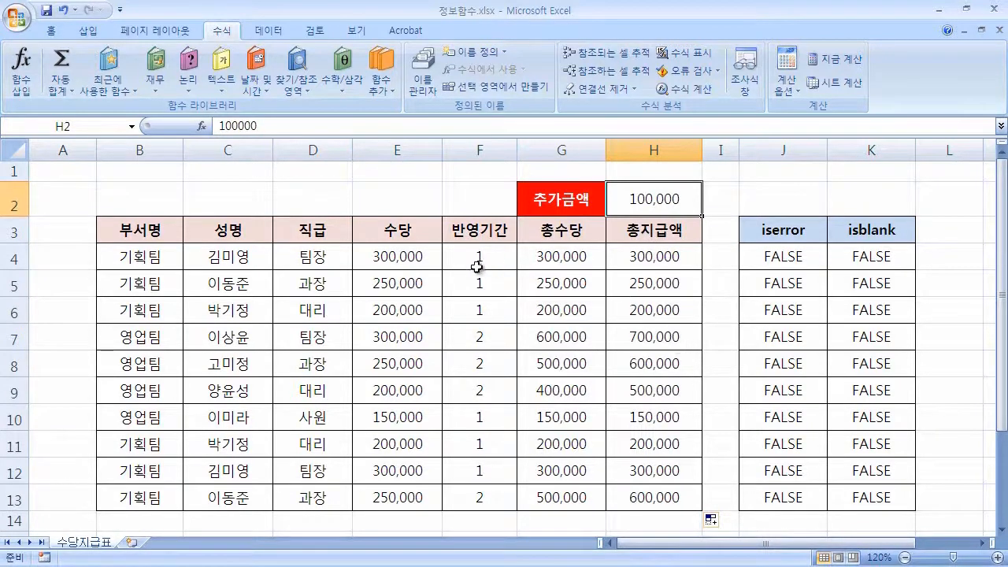
Step: Clear the 반영기간 in F5 and set it to 2 to test the 총수당 and 총지급액 formulas
left_click(490, 288)
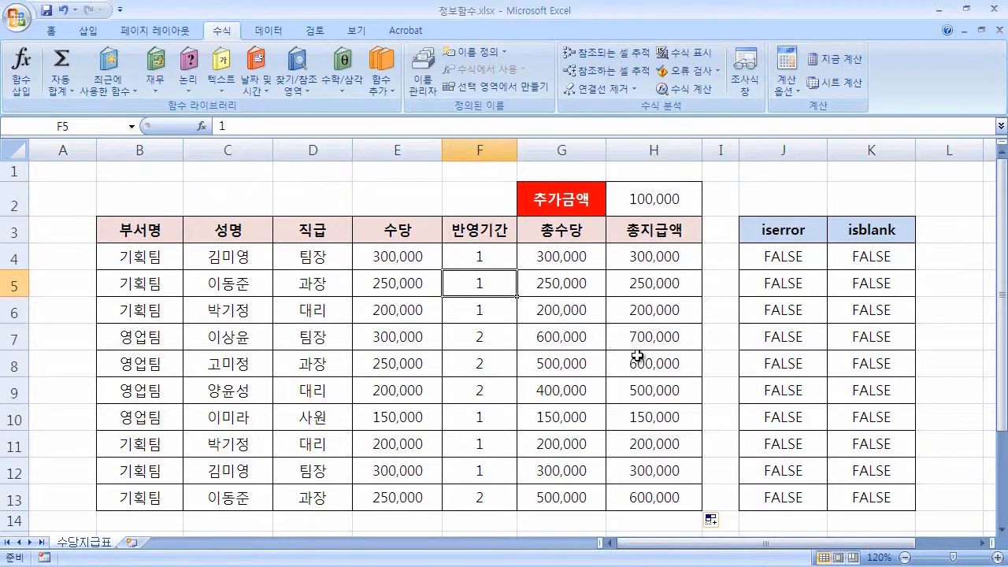
key("Delete")
key("Down")
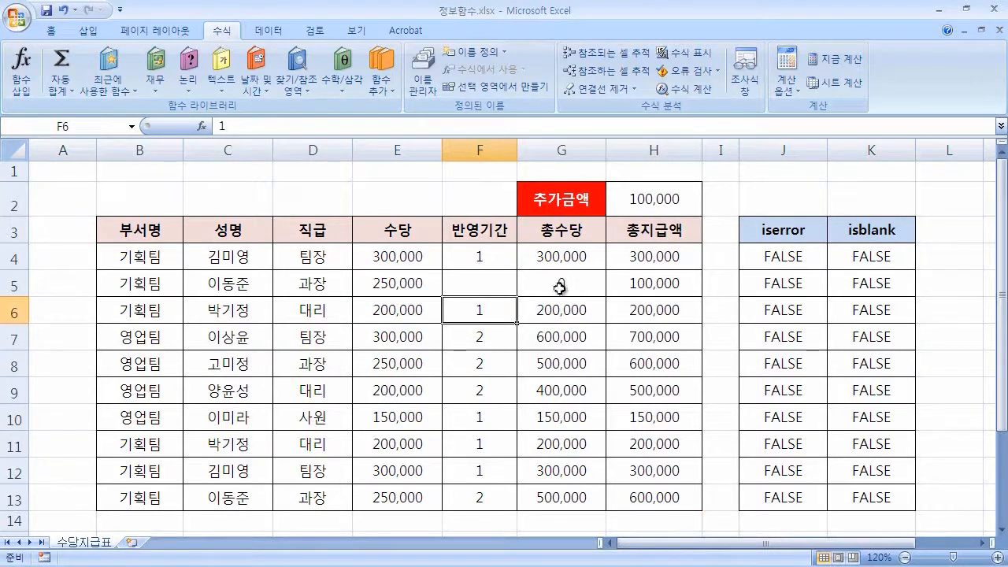
key("Up")
type("2")
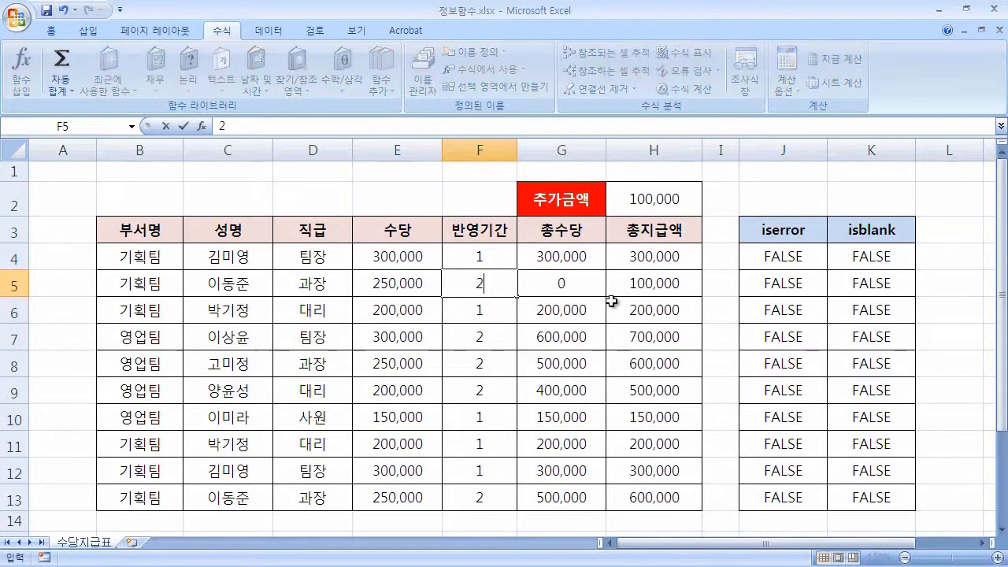
key("Return")
Step: Enter the text values t in F5, a in F6 and q in F10 of the 반영기간 column to provoke formula errors
key("Up")
type("t")
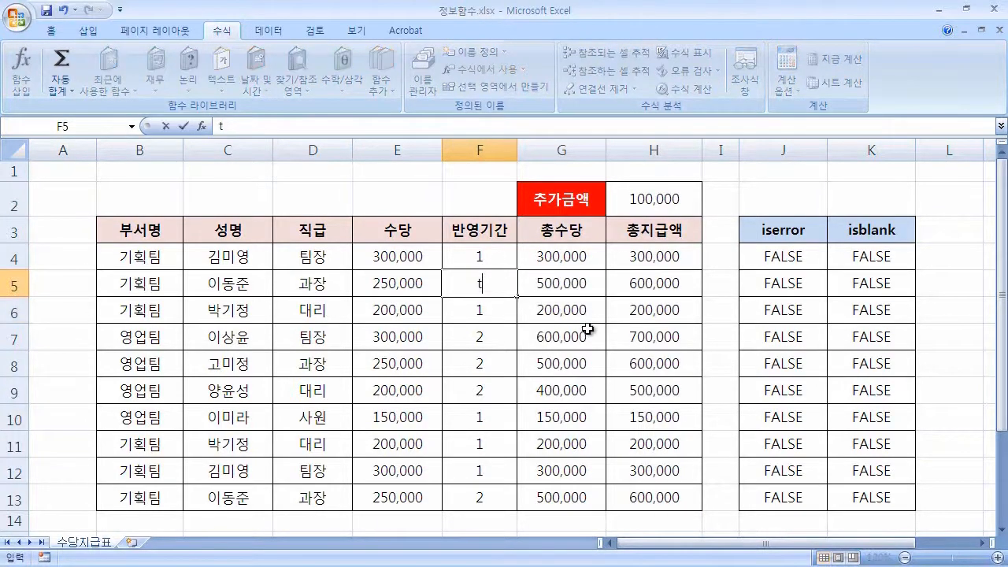
key("Return")
type("a")
key("Return")
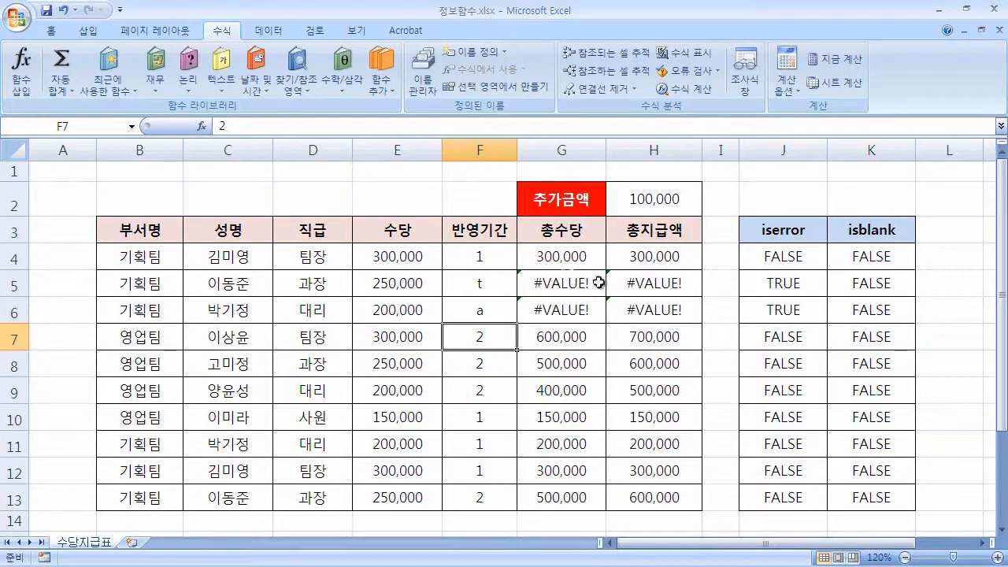
left_click(490, 419)
type("q")
key("Return")
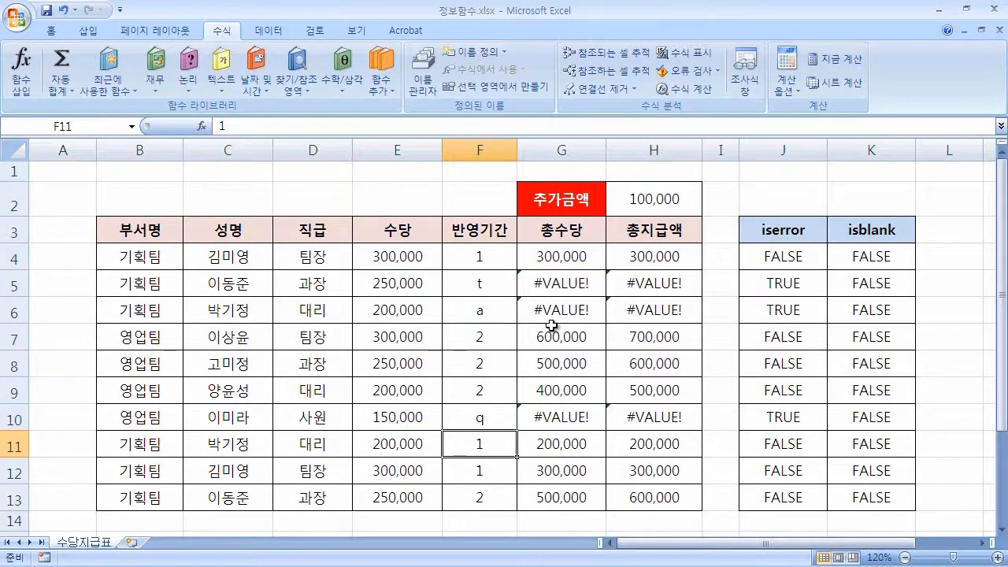
Step: Edit the H4 formula to begin =IF(ISERROR(F4=1,G4,G4+$H$2),"", so that errors return empty text
left_click(629, 257)
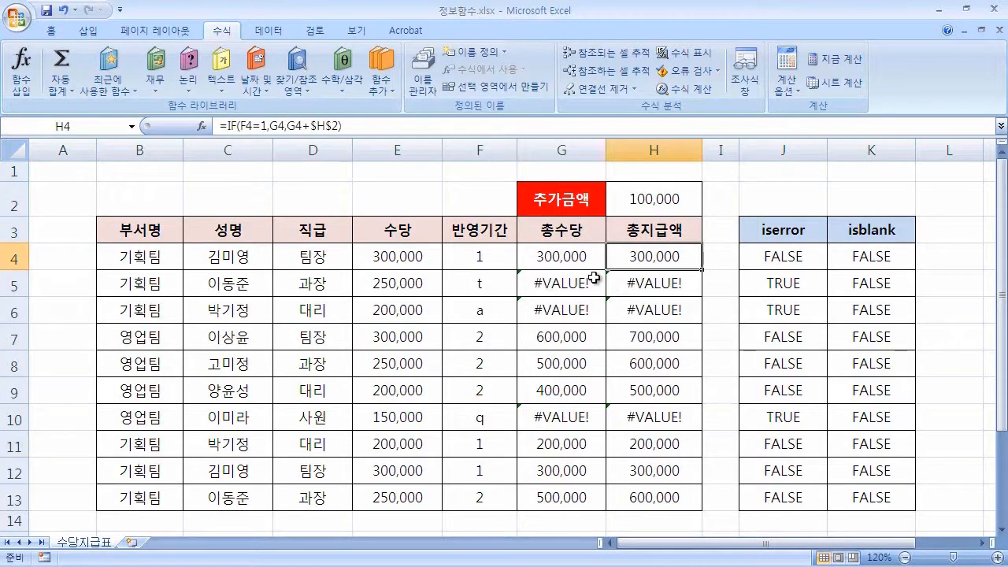
double_click(666, 254)
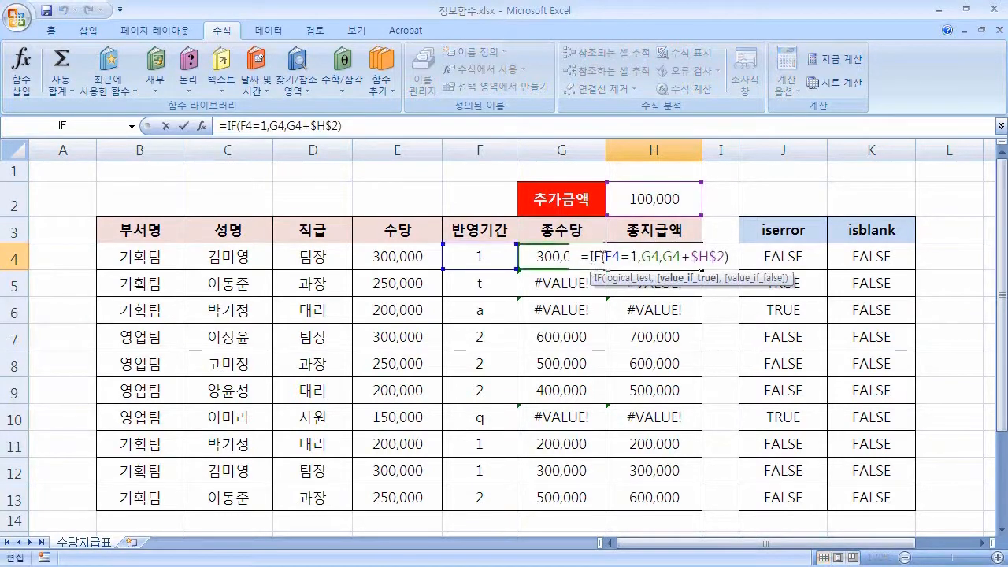
left_click(603, 256)
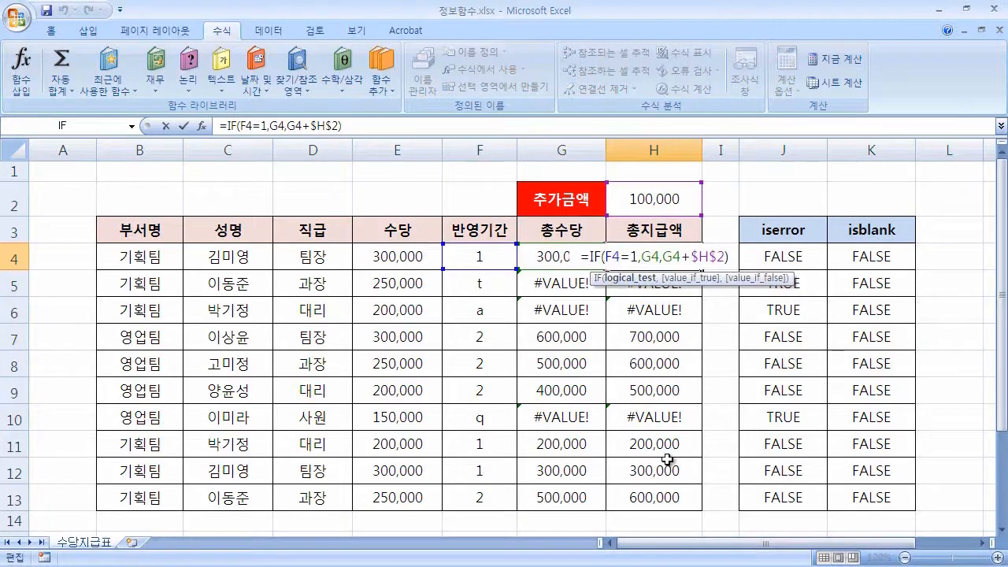
type("ISE")
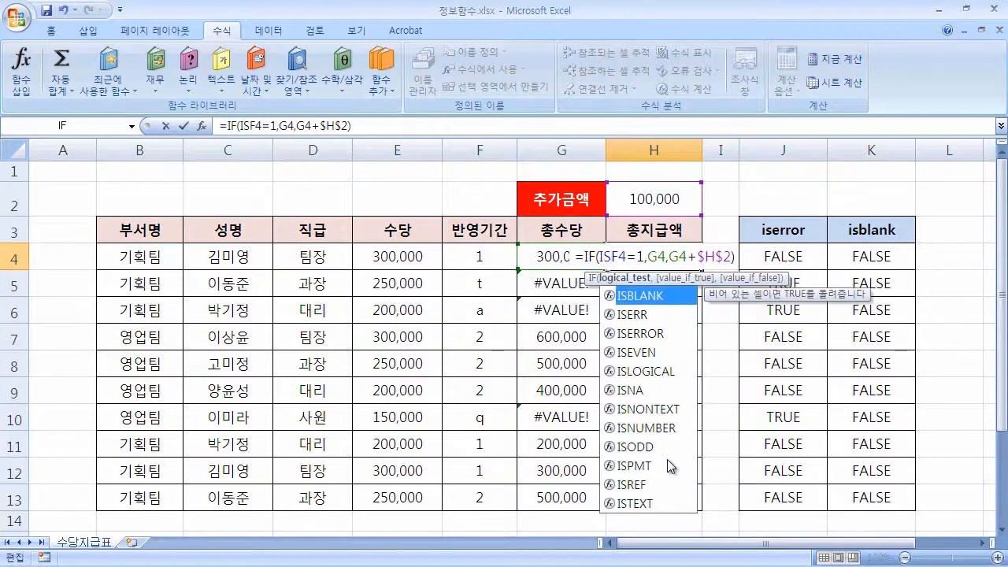
type("RROR")
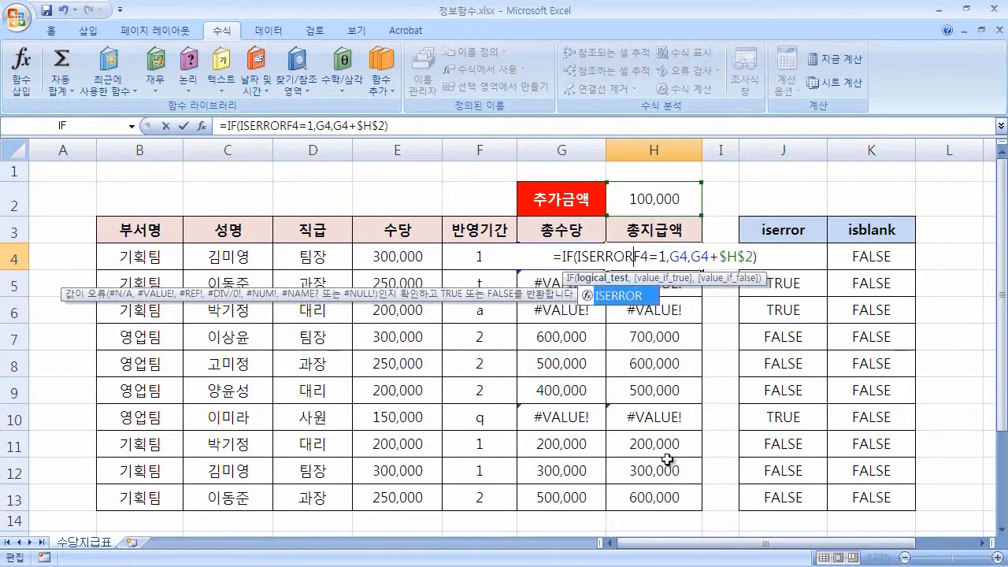
type("(")
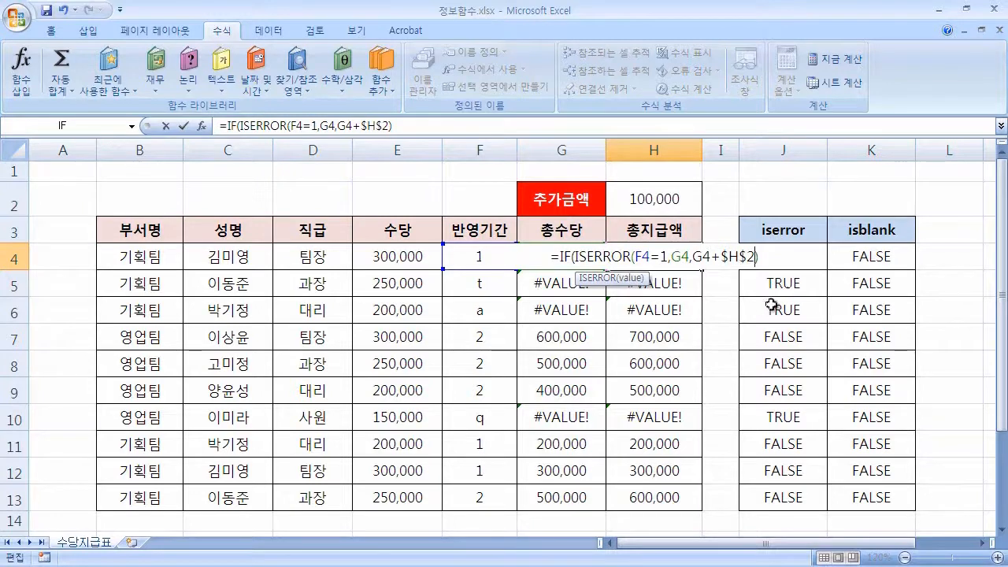
left_click(773, 257)
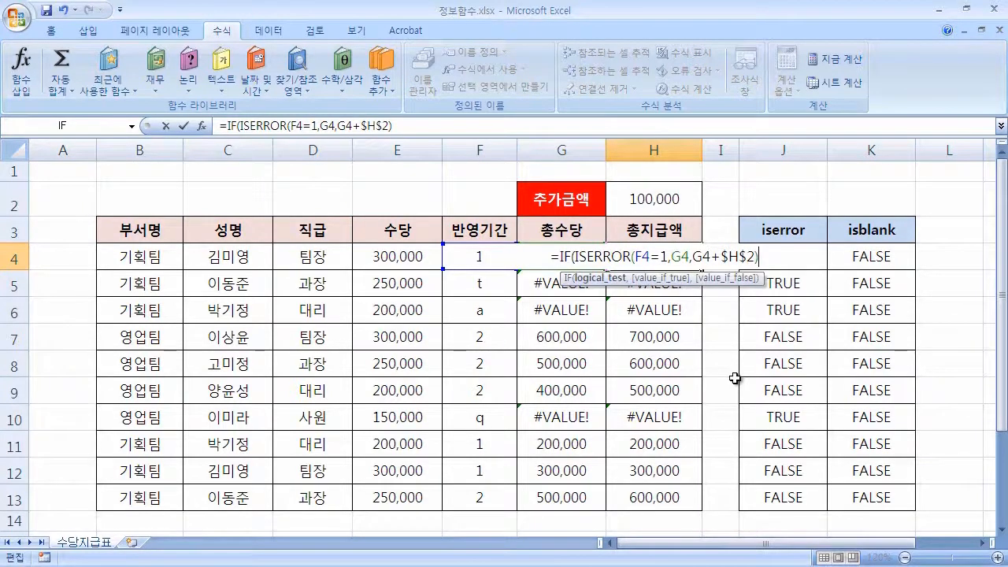
type(",")
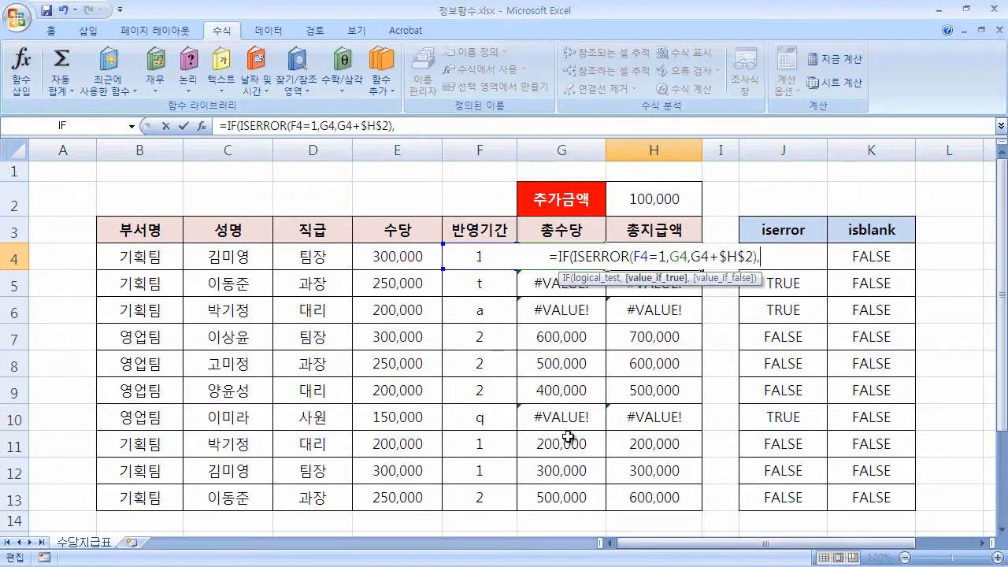
type("\"\"")
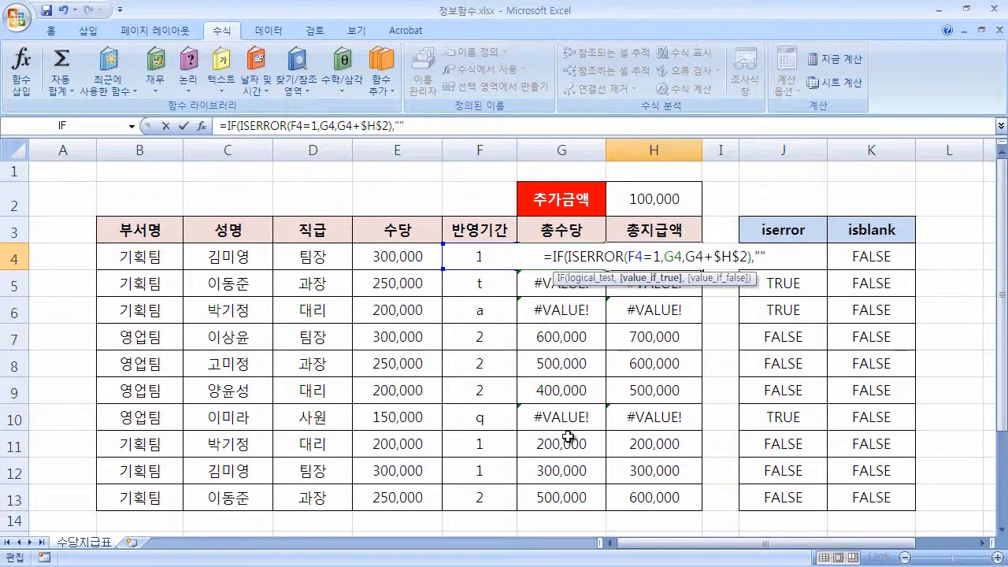
type(",")
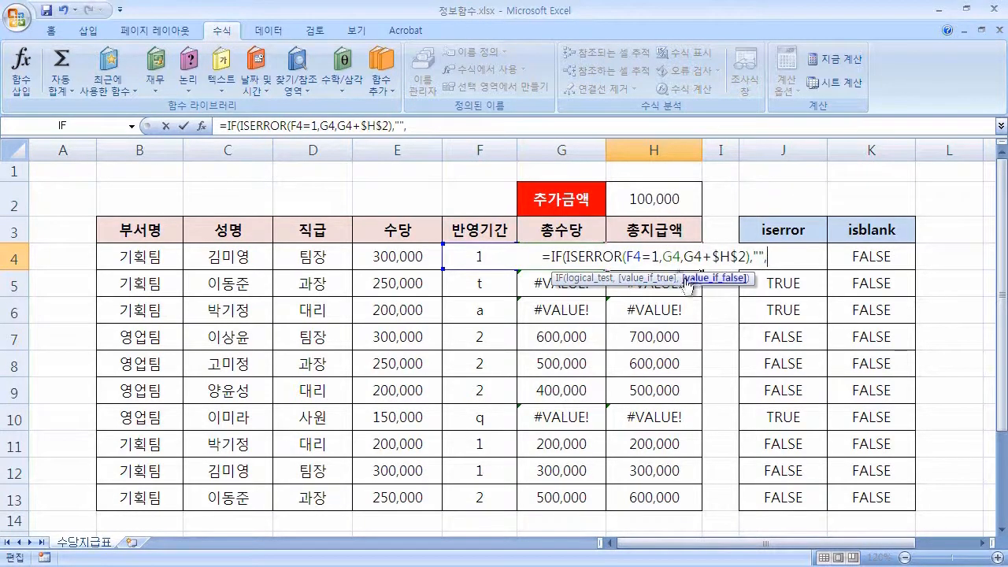
Step: Copy F4=1,G4,G4+$H$2 from the ISERROR part of H4 into the value_if_false argument and close the parenthesis
left_click_drag(628, 256, 750, 263)
key("ctrl+c")
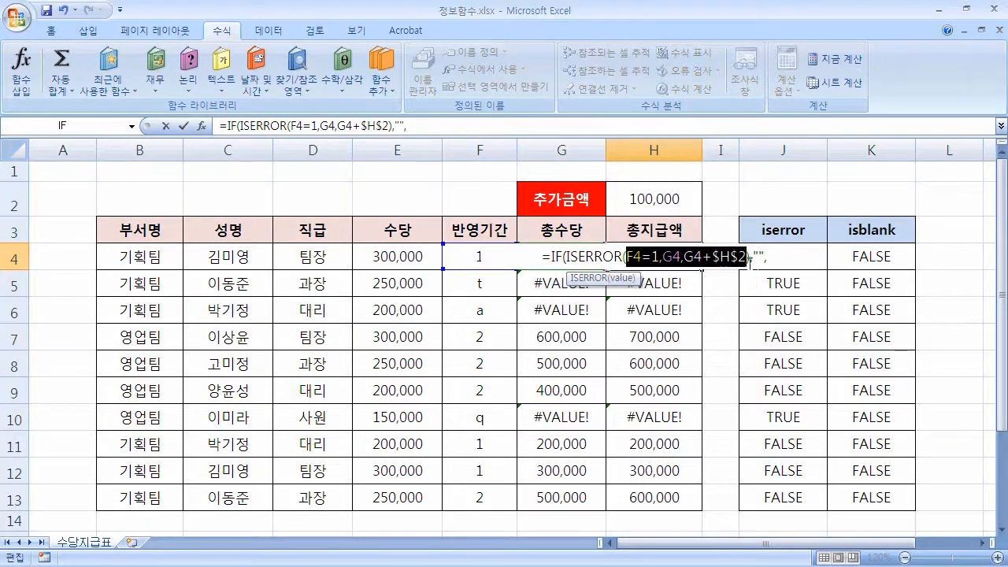
left_click(769, 258)
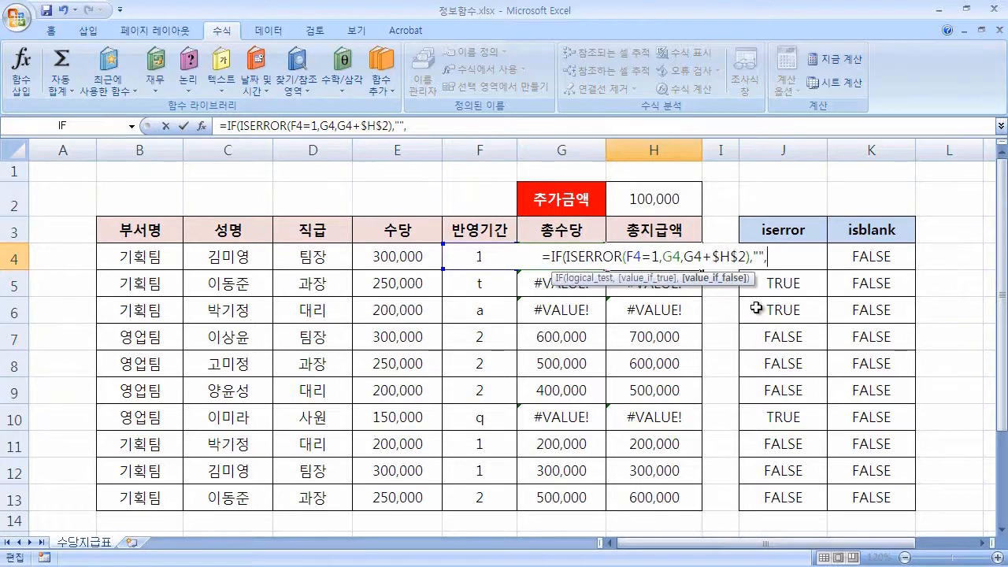
key("ctrl+v")
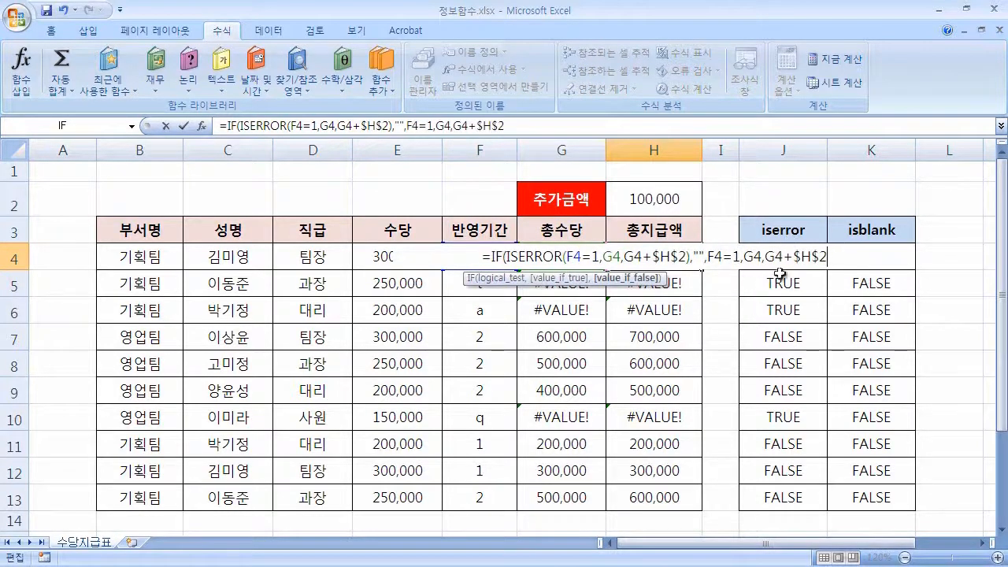
type(")")
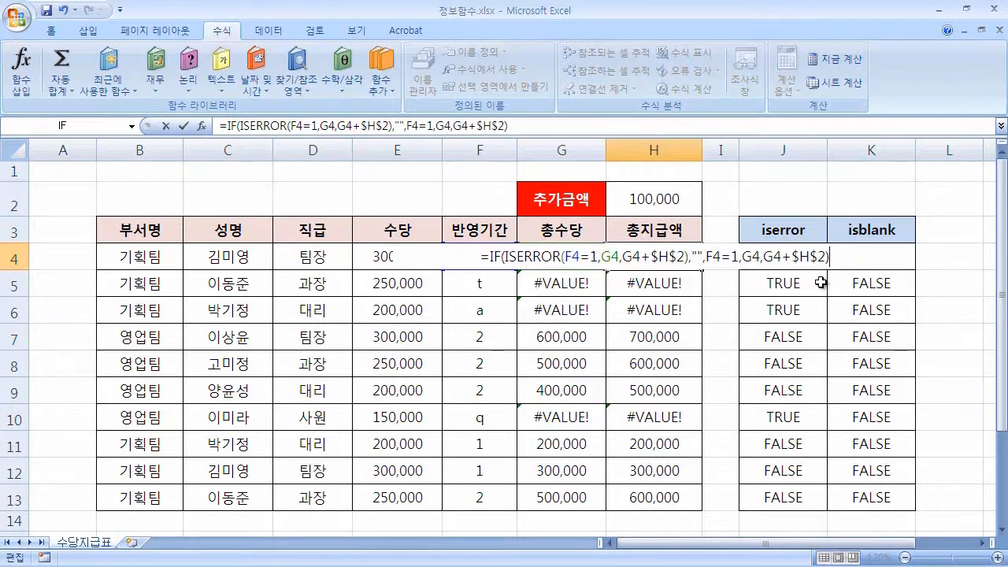
Step: Try to correct the ISERROR formula in H4 by removing the G4 argument, leaving ISERROR(F4=1,G4+$H$2)
key("Return")
key("Return")
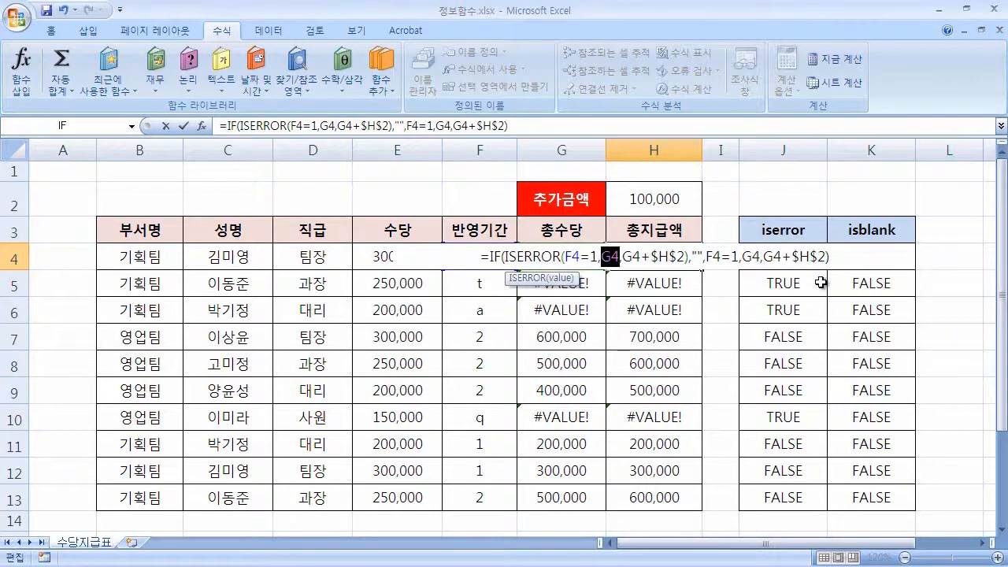
key("Delete")
key("Delete")
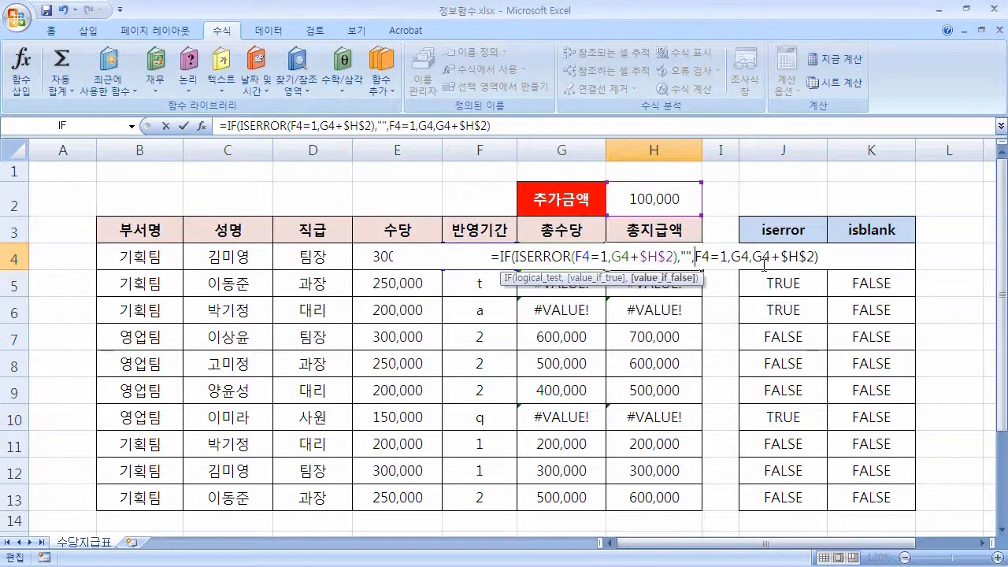
left_click_drag(519, 257, 572, 257)
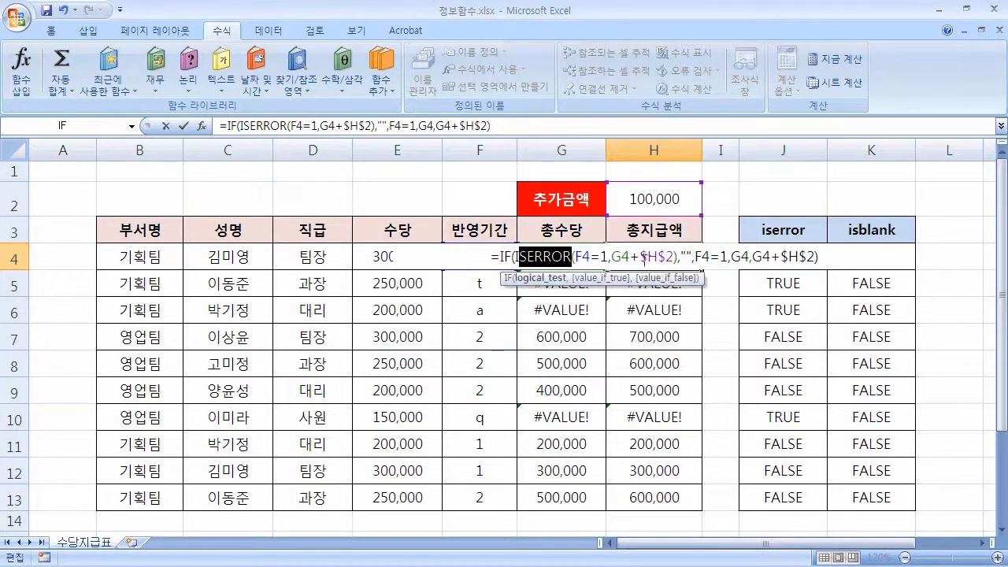
left_click(608, 257)
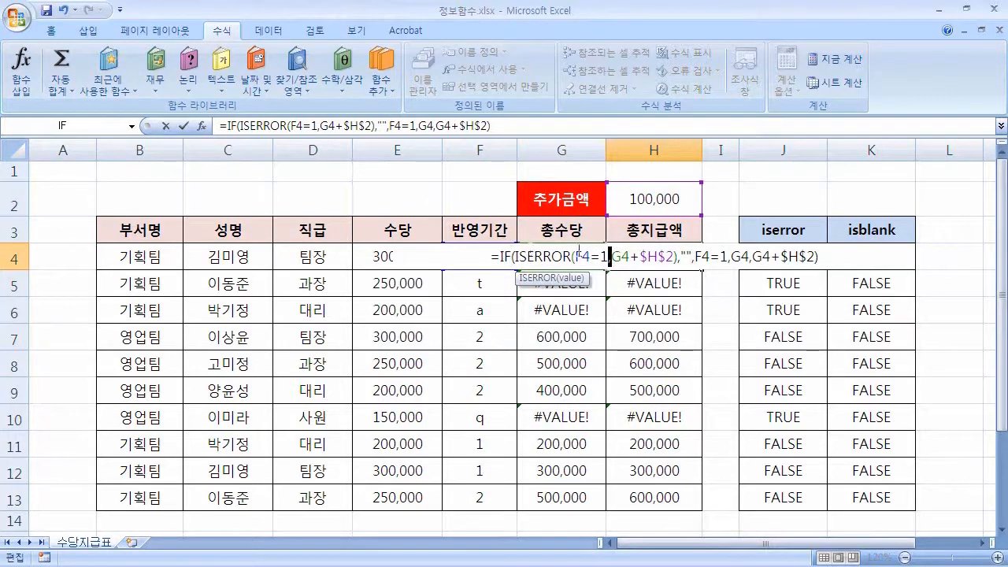
Step: Discard the ISERROR edit in H4 and recheck the cell's original IF formula
left_click(726, 260)
key("Right")
key("Right")
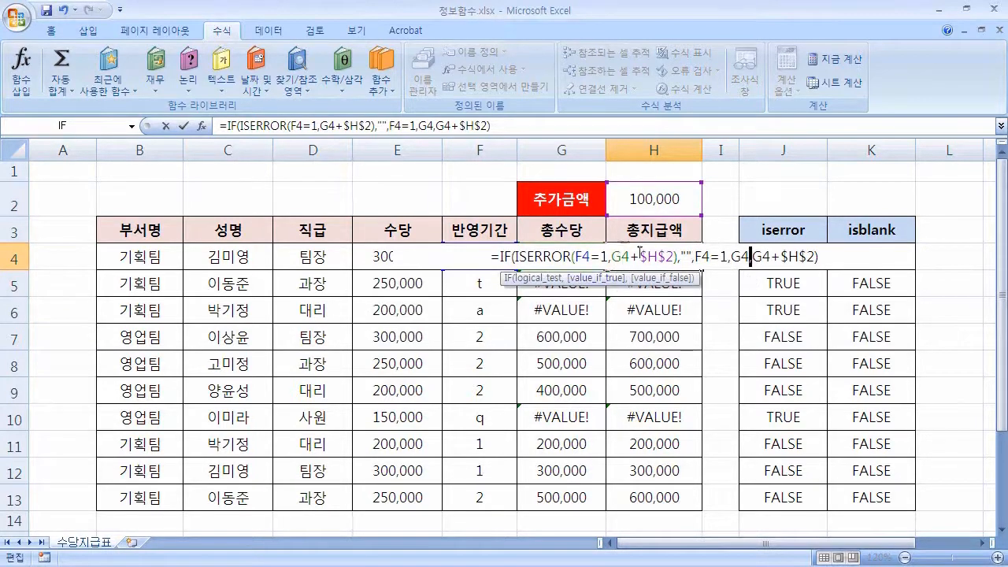
left_click(731, 260)
key("Right")
key("Right")
key("Right")
key("Return")
left_click(705, 321)
key("Escape")
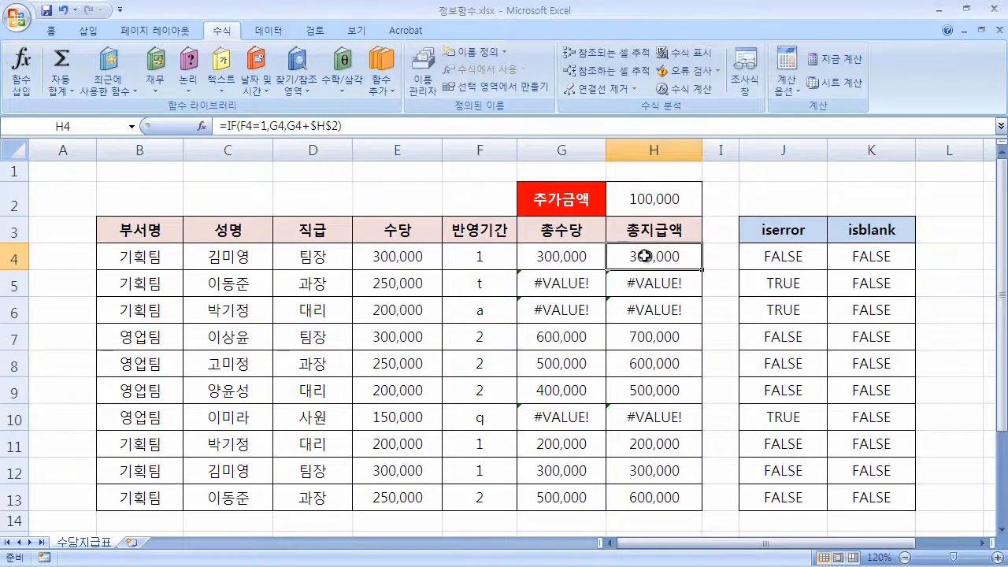
double_click(644, 253)
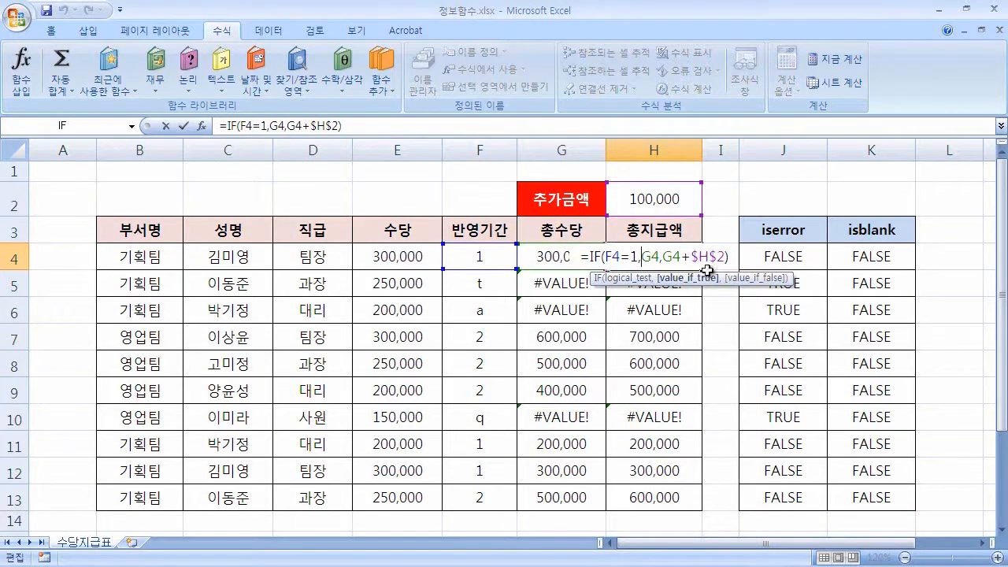
key("ctrl+Return")
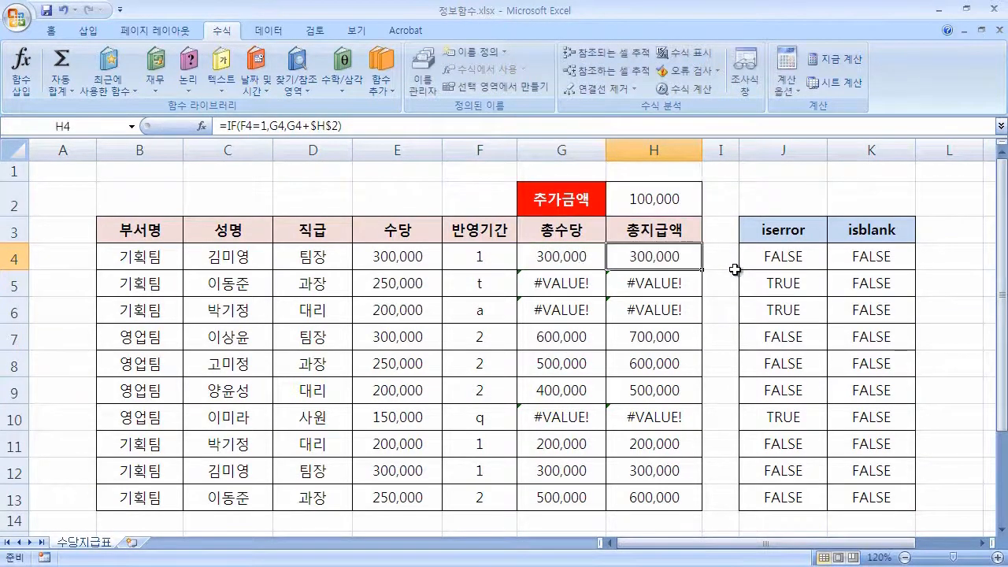
Step: Start a new IF formula in H4 with the test F4=1 and E4*F4 as the value if true
type("=")
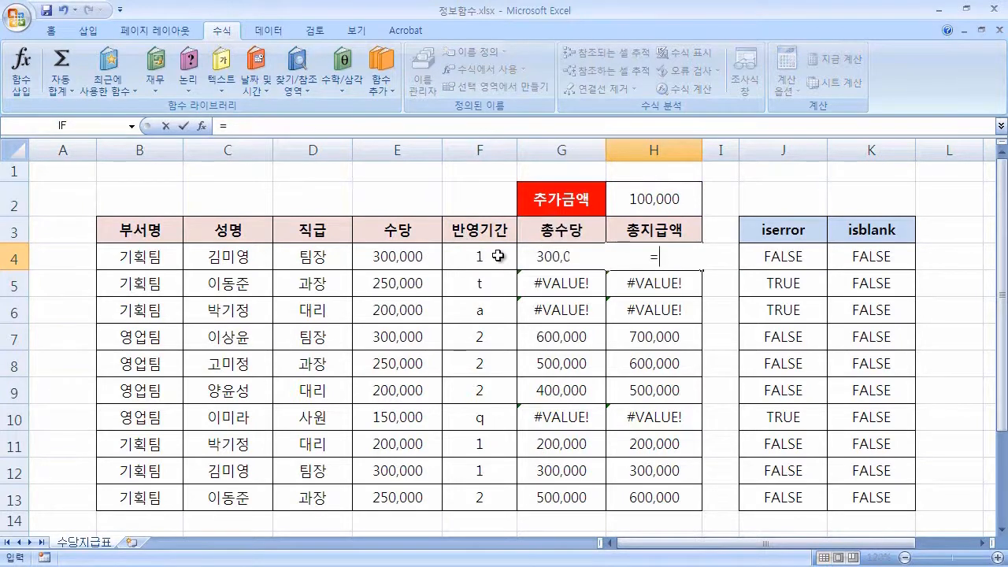
type("if(")
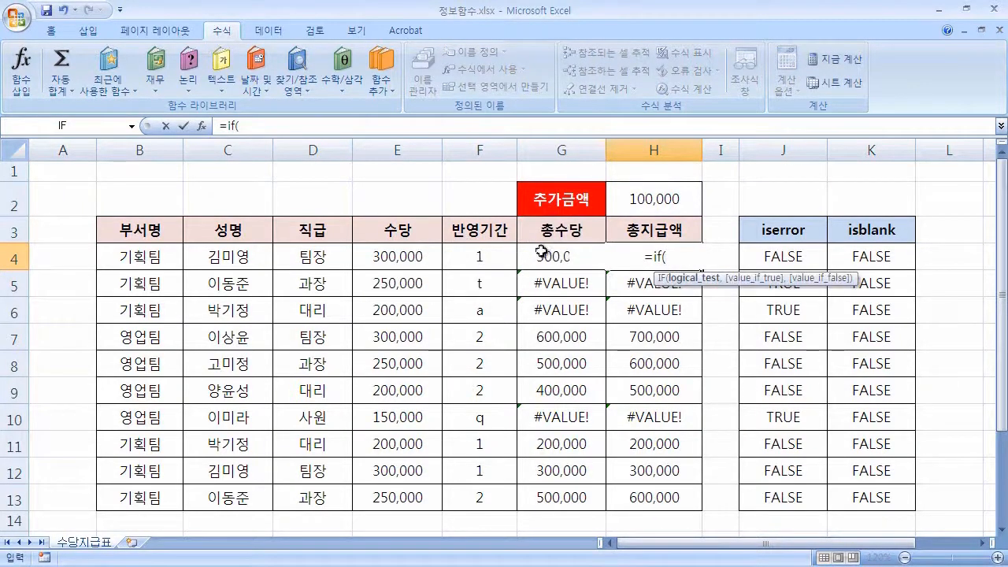
left_click(394, 257)
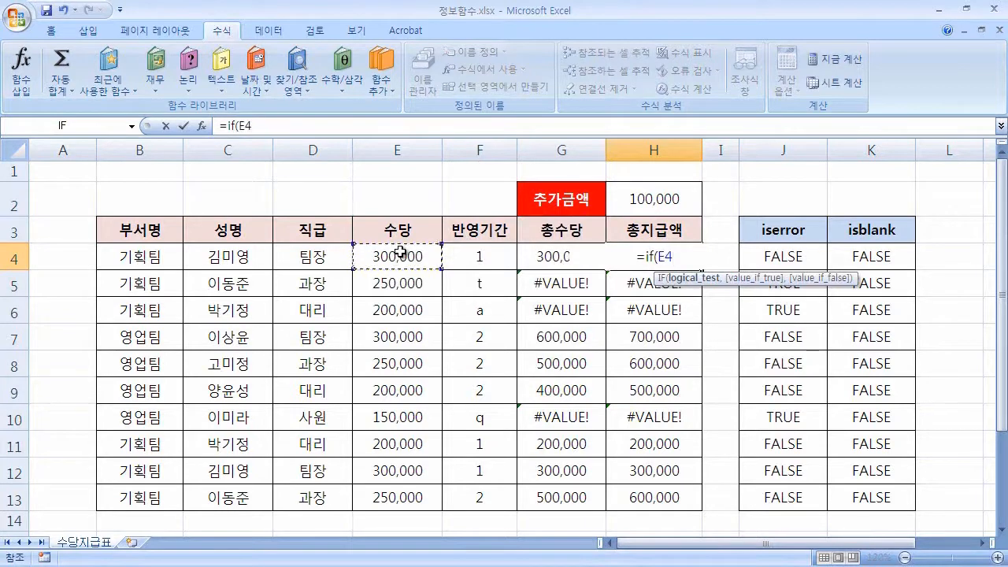
type("*")
left_click(484, 258)
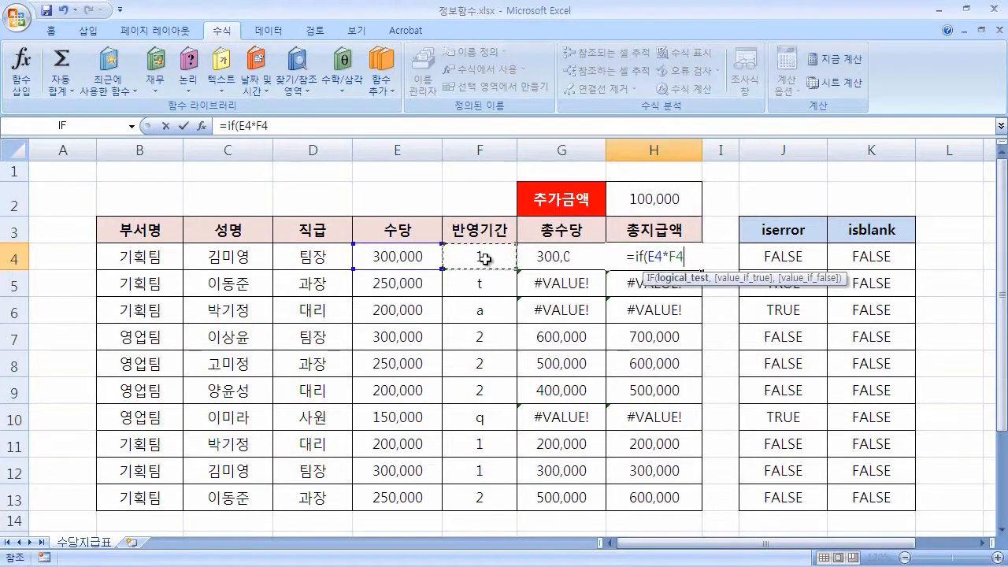
type(",")
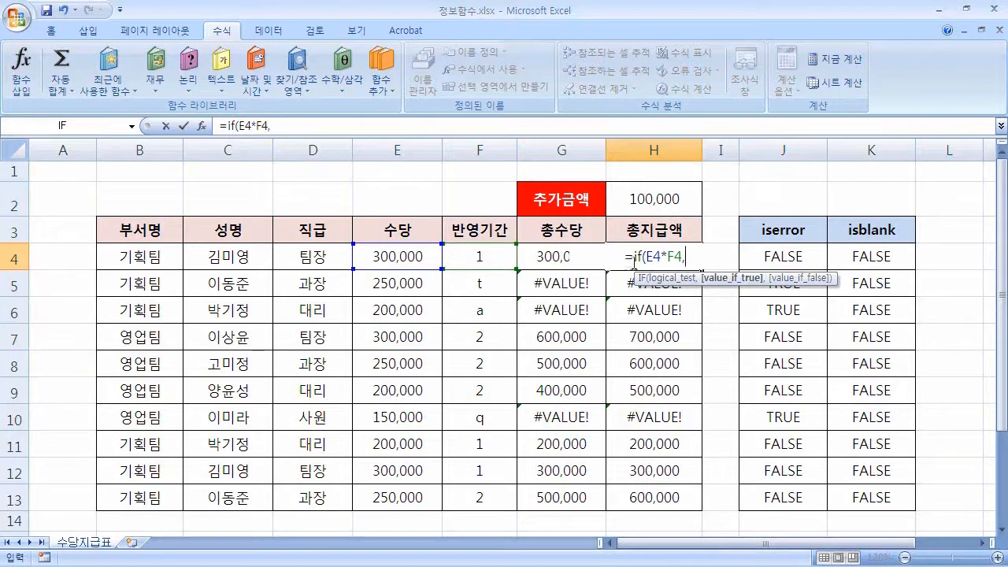
left_click(647, 257)
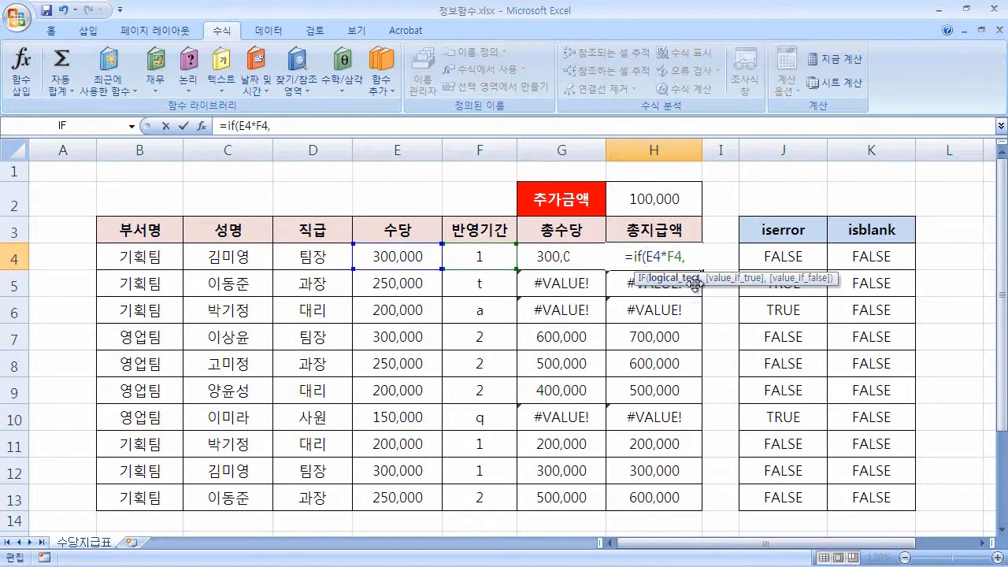
left_click(478, 252)
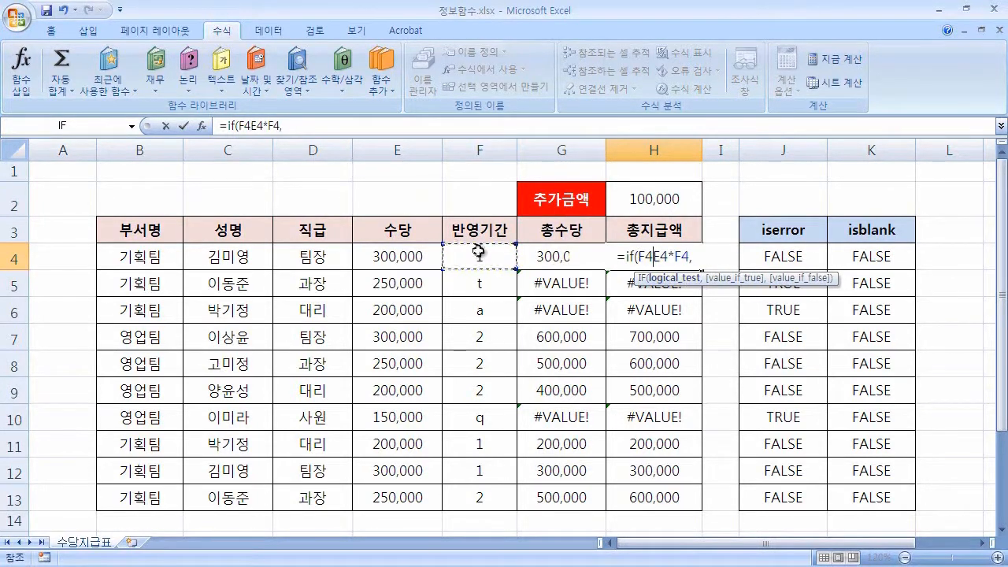
type("=1,")
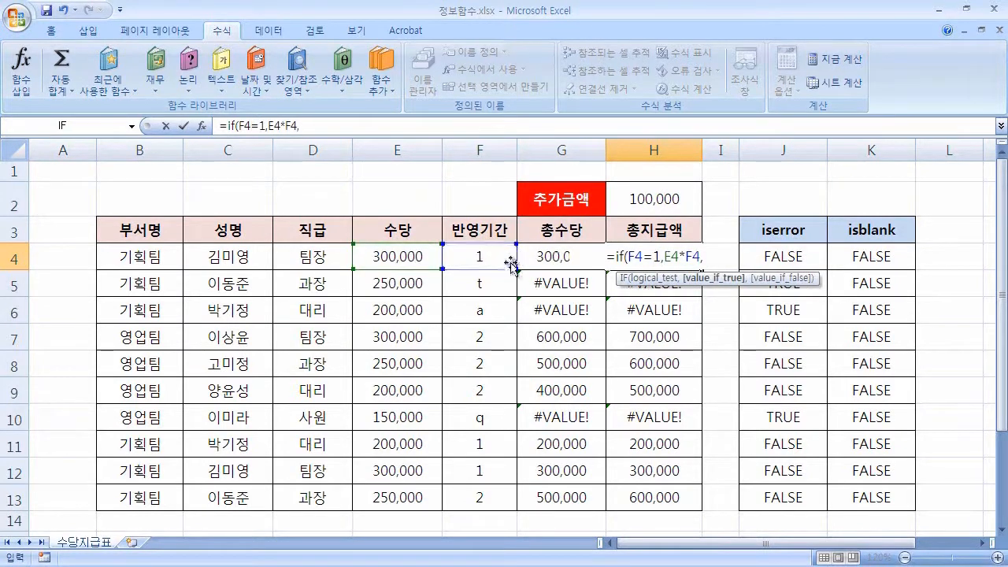
left_click(710, 258)
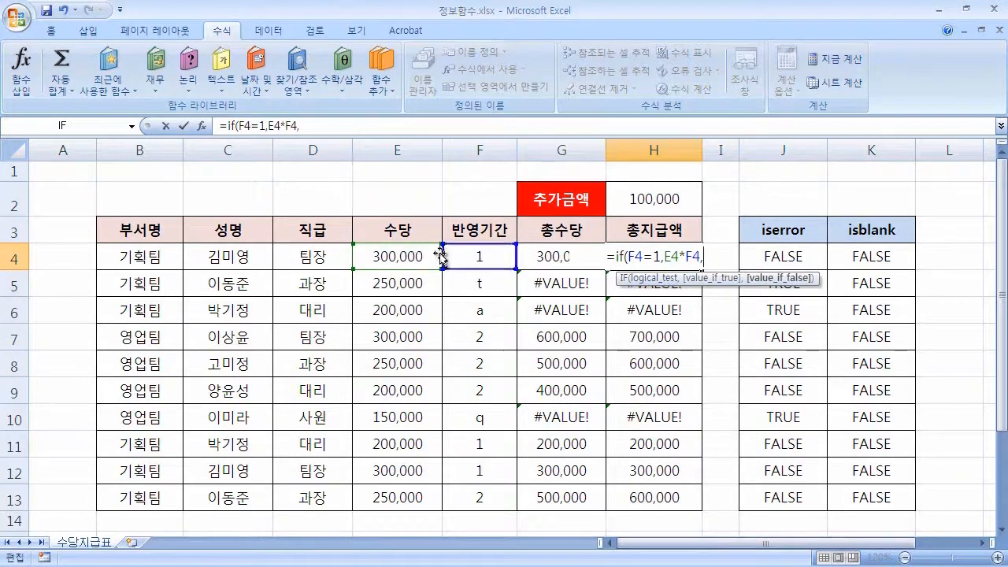
Step: Add E4*F4+H2 as the value if false in the H4 formula
left_click(414, 256)
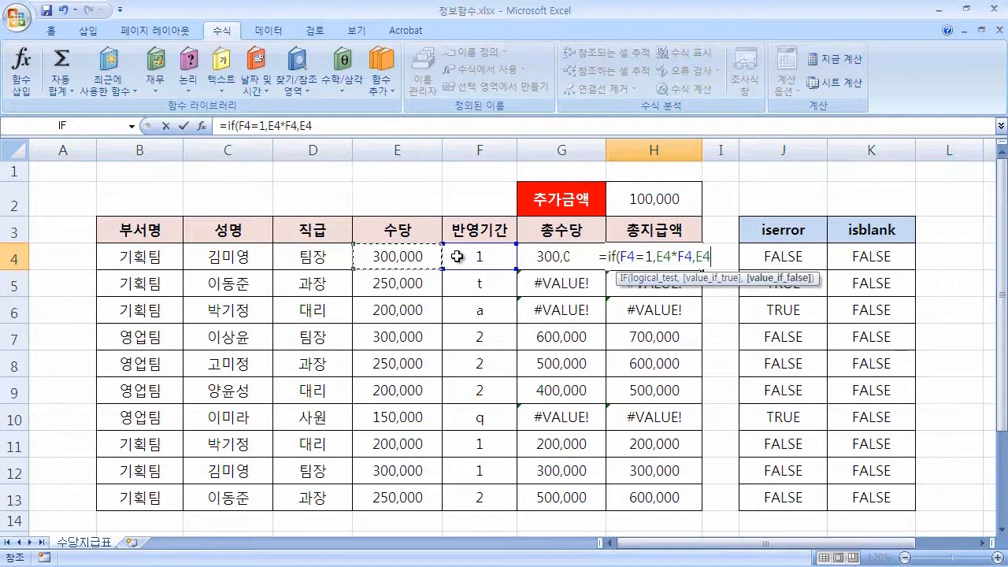
type("*")
left_click(482, 258)
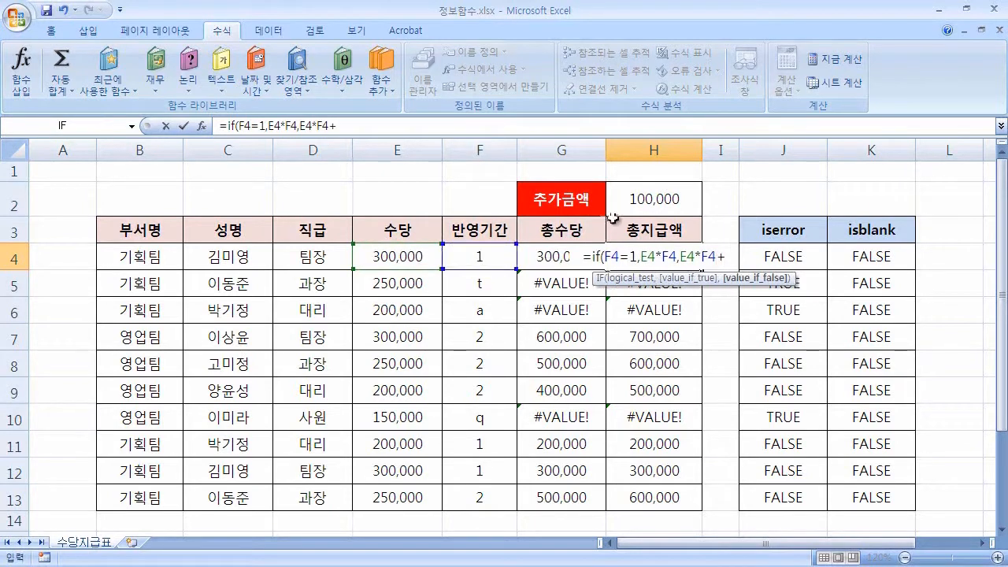
left_click(634, 198)
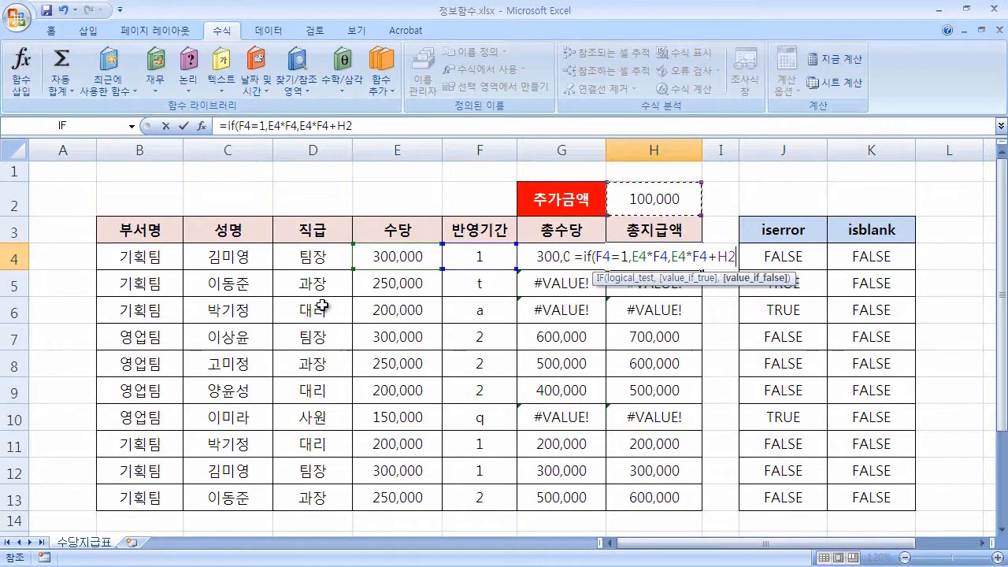
Step: Enclose the second E4*F4 in parentheses and enter H4 as =IF(F4=1,E4*F4,(E4*F4)+H2)
left_click(675, 257)
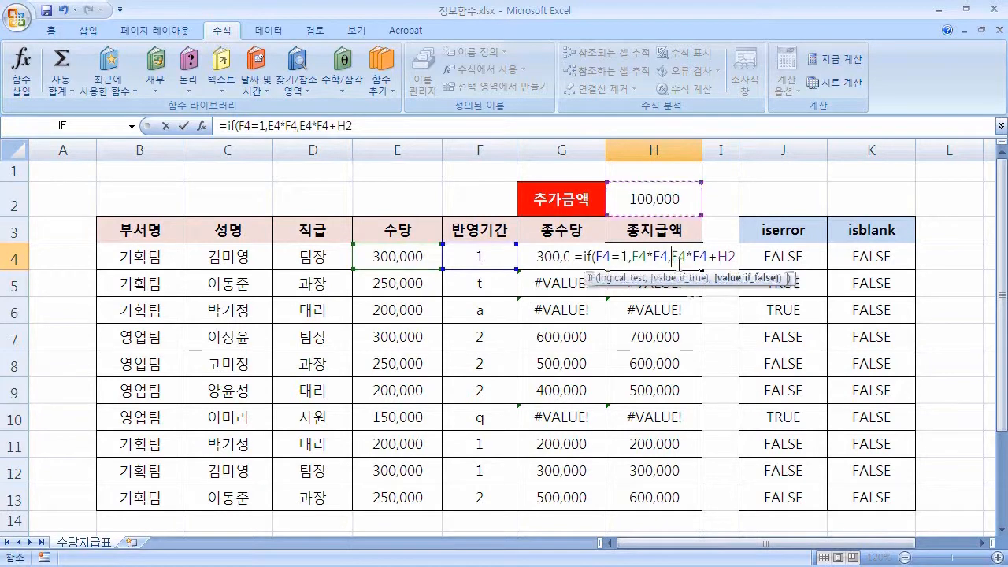
type("(")
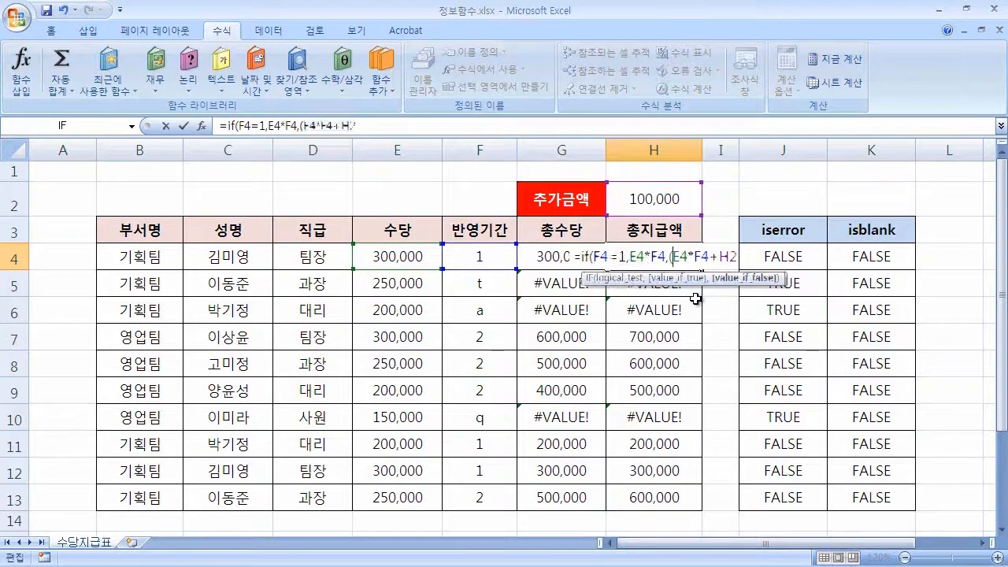
left_click(710, 256)
type(")+H2")
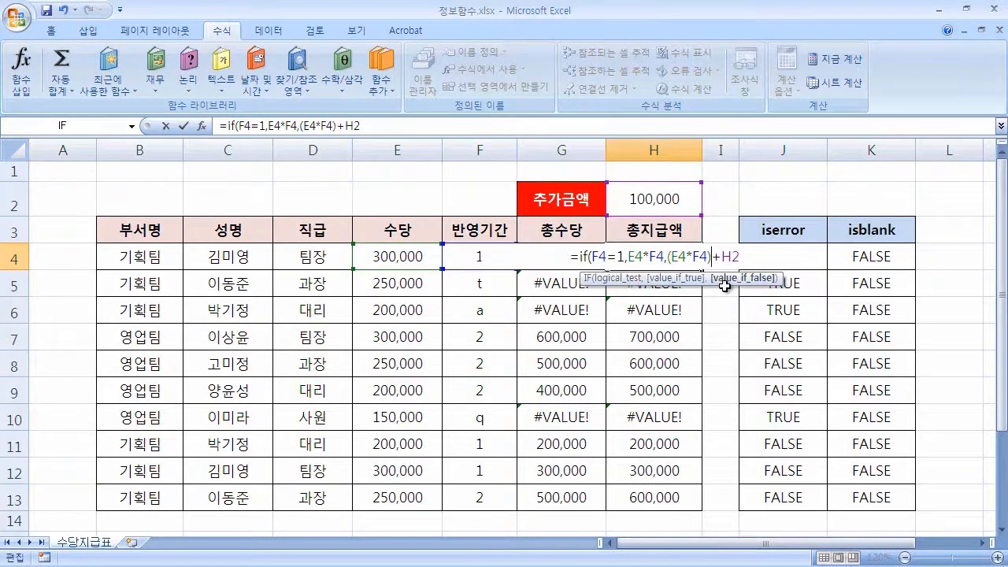
type(")")
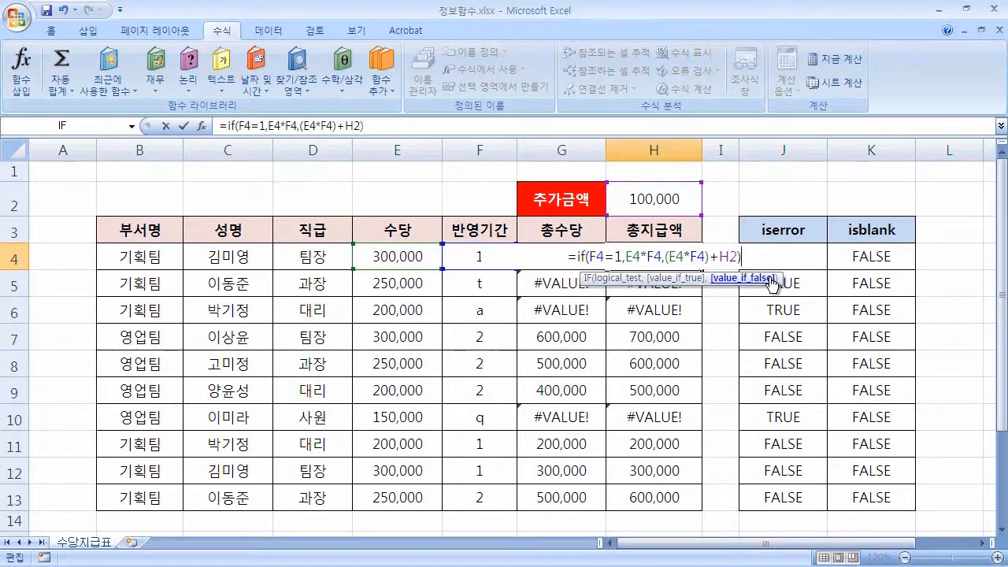
key("Return")
key("Up")
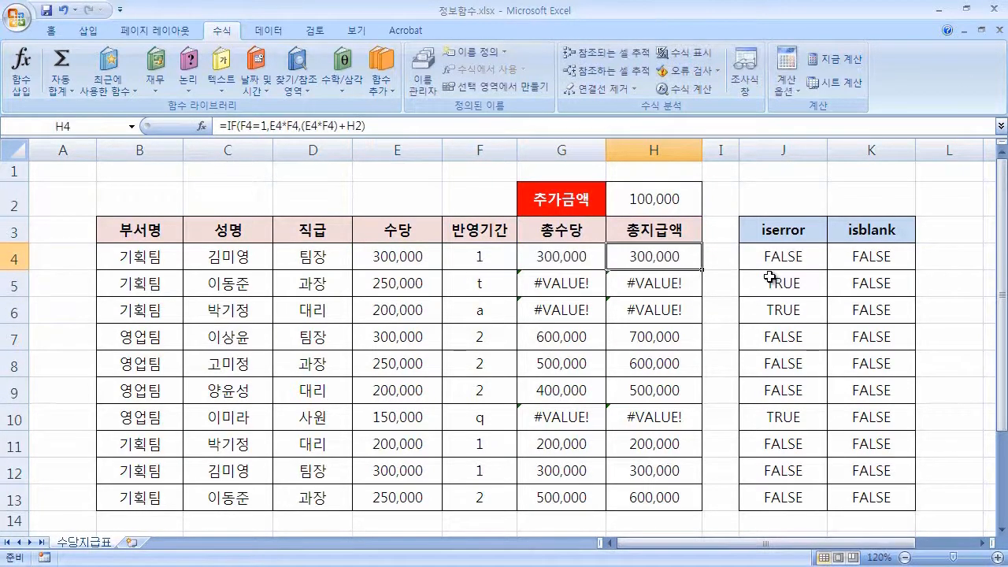
double_click(671, 256)
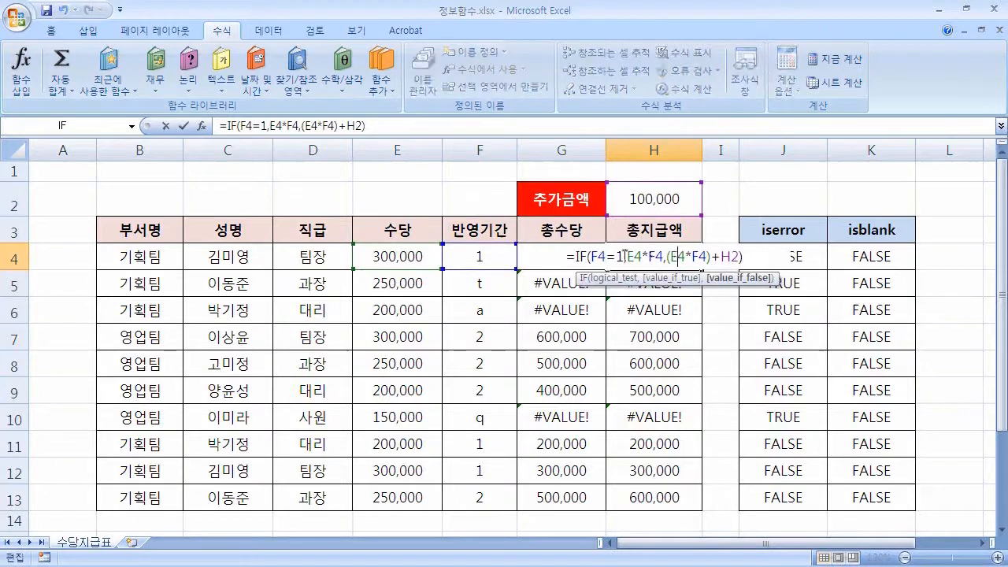
key("Escape")
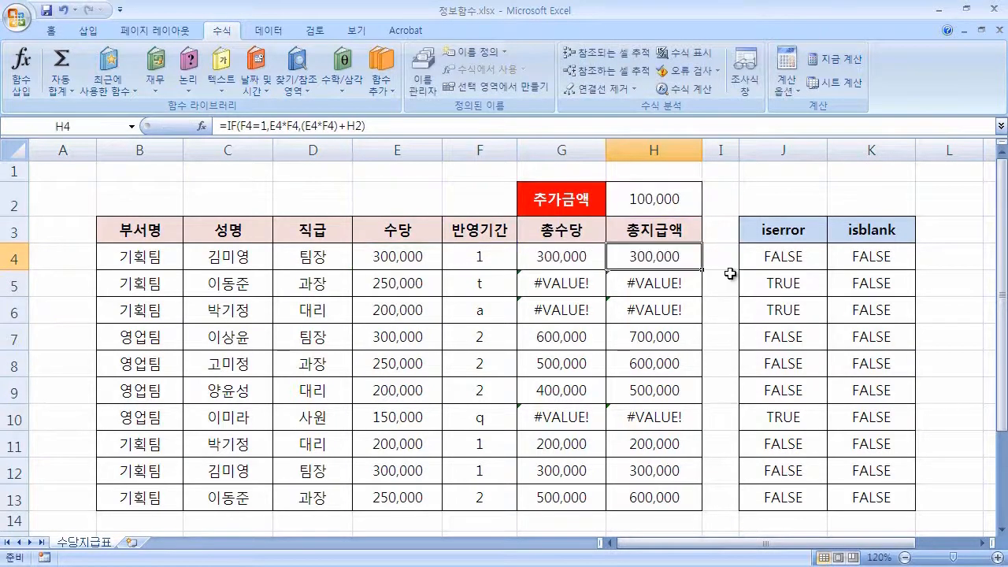
Step: Fill the H4 formula down to H13 and examine which cells the H7 formula references
left_click_drag(703, 270, 707, 504)
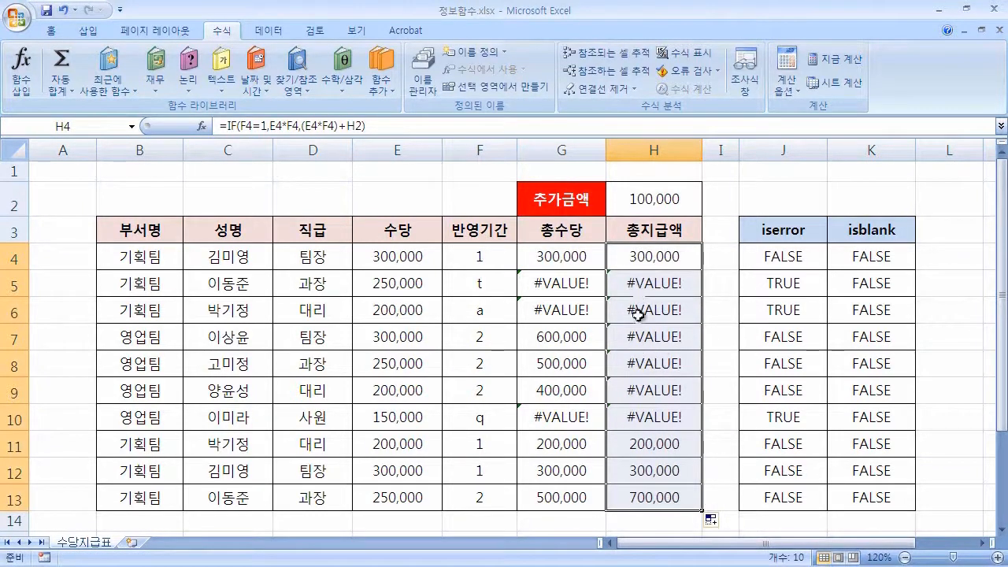
left_click(653, 286)
left_click(660, 339)
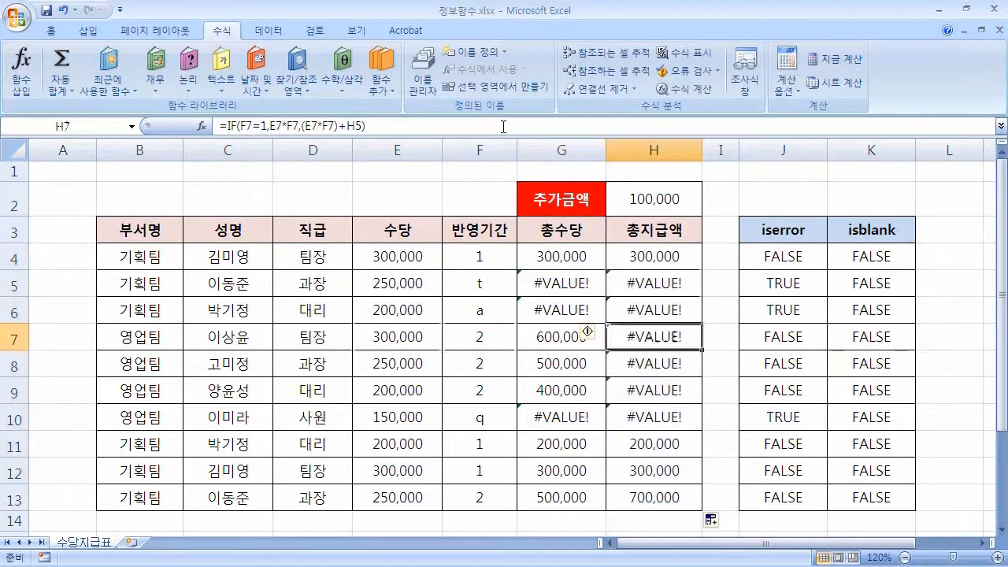
left_click(503, 127)
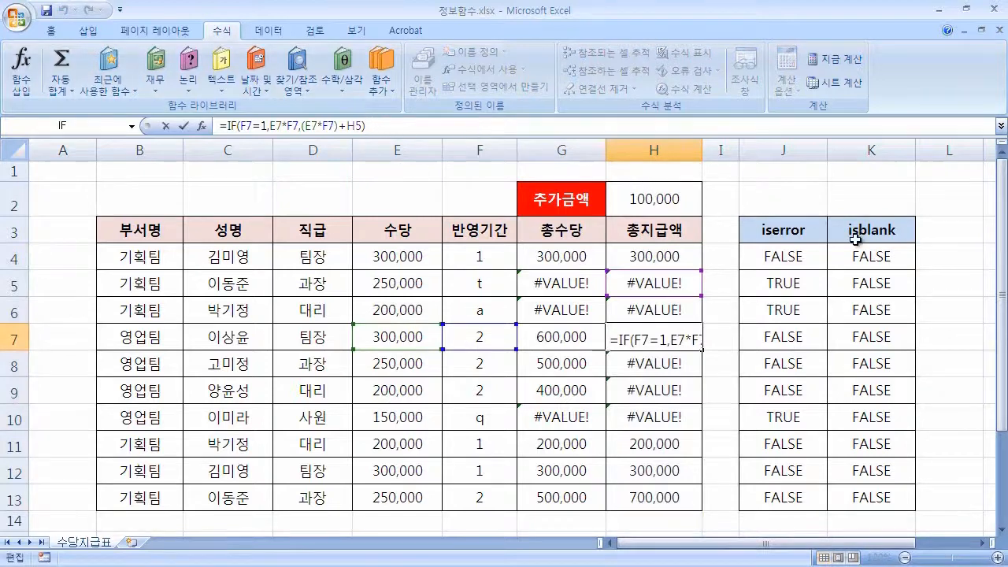
key("Return")
Step: Make the 추가금액 reference in H4 absolute as $H$2 and fill the formula down to H13
left_click(666, 257)
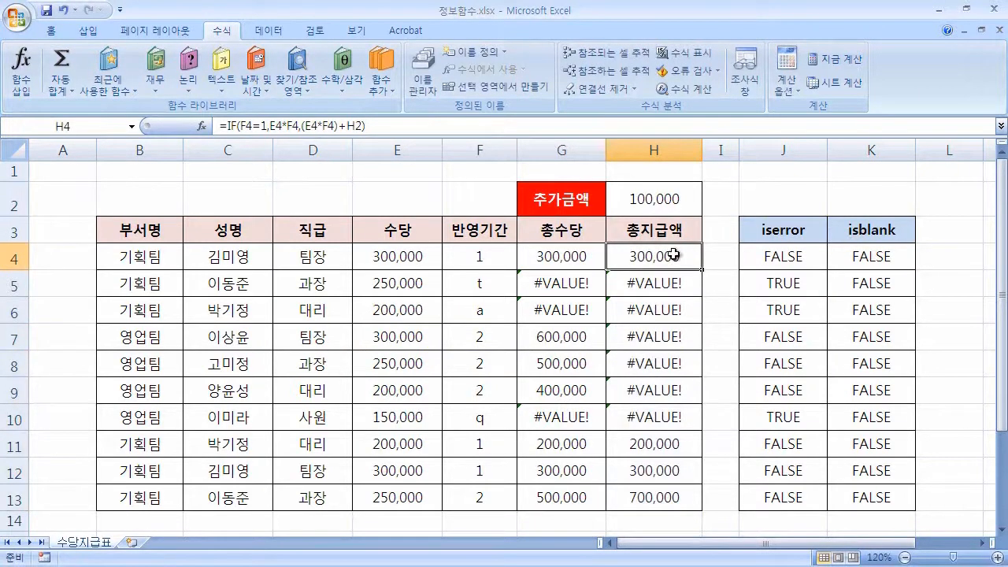
double_click(670, 255)
left_click_drag(724, 256, 736, 256)
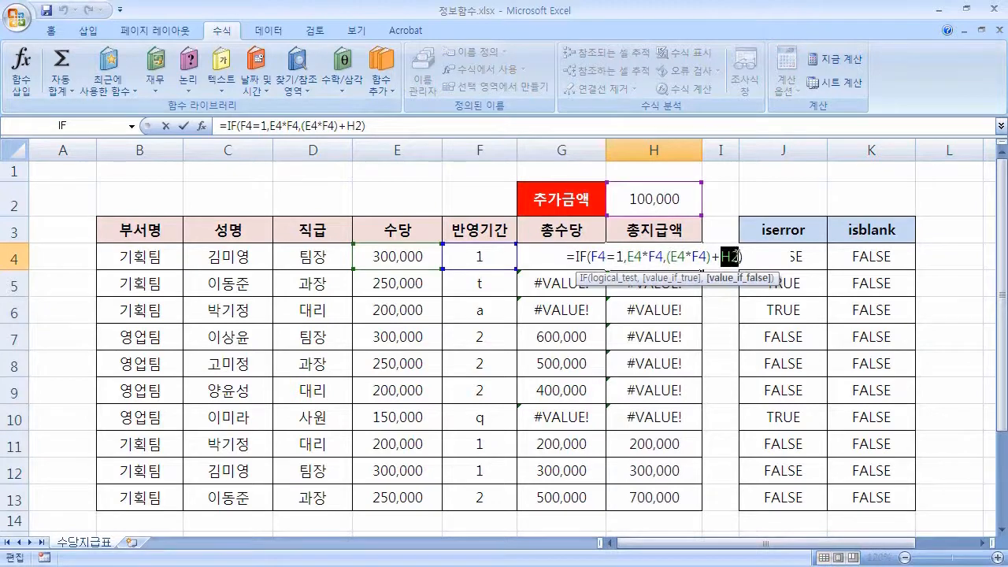
left_click_drag(657, 185, 642, 187)
key("F4")
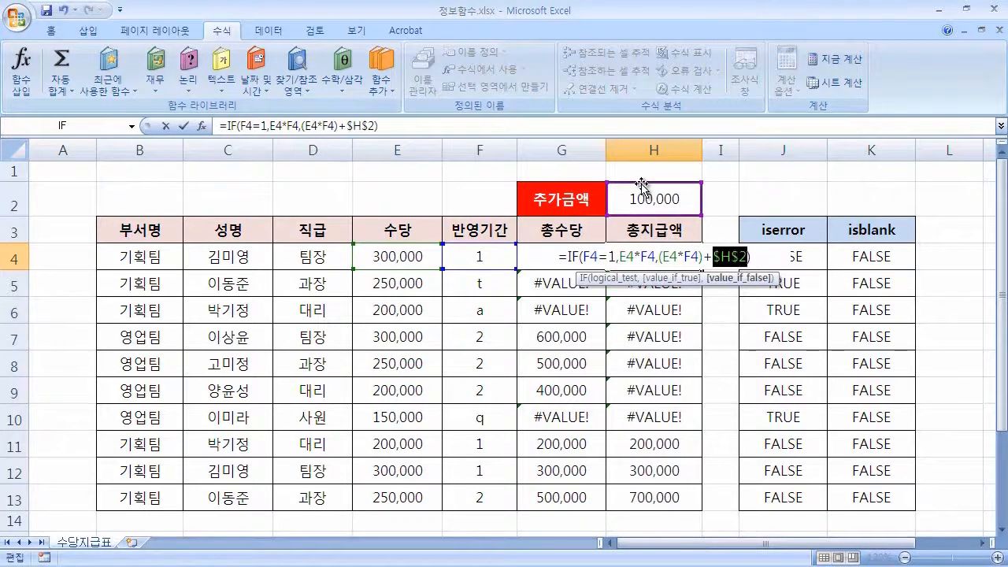
key("Return")
left_click(697, 266)
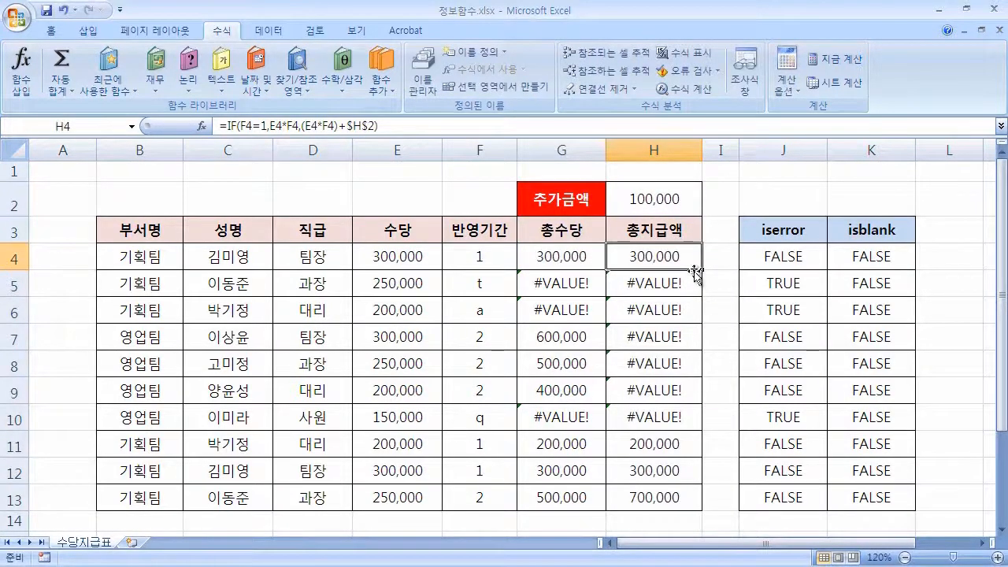
left_click_drag(701, 270, 702, 510)
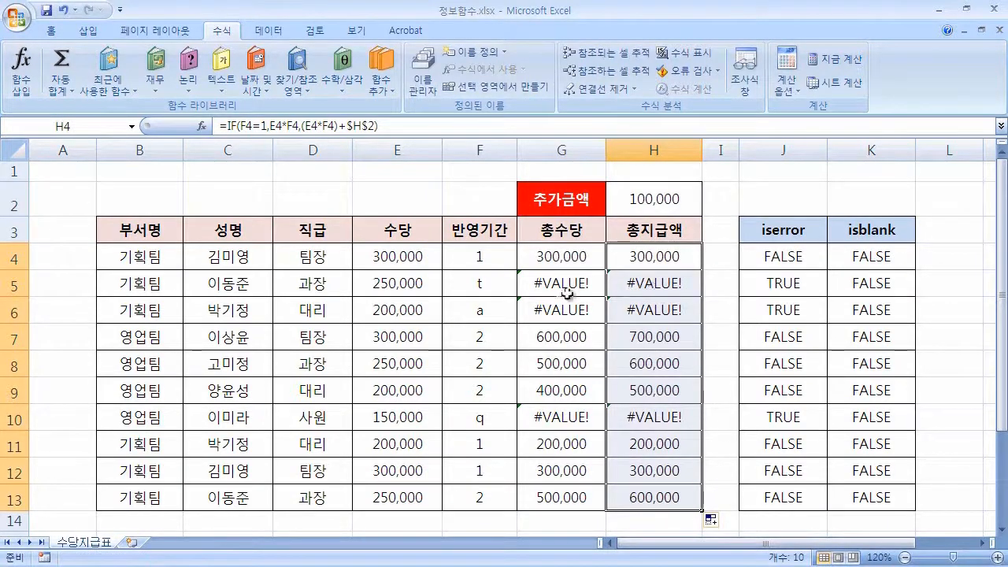
double_click(650, 261)
left_click(587, 259)
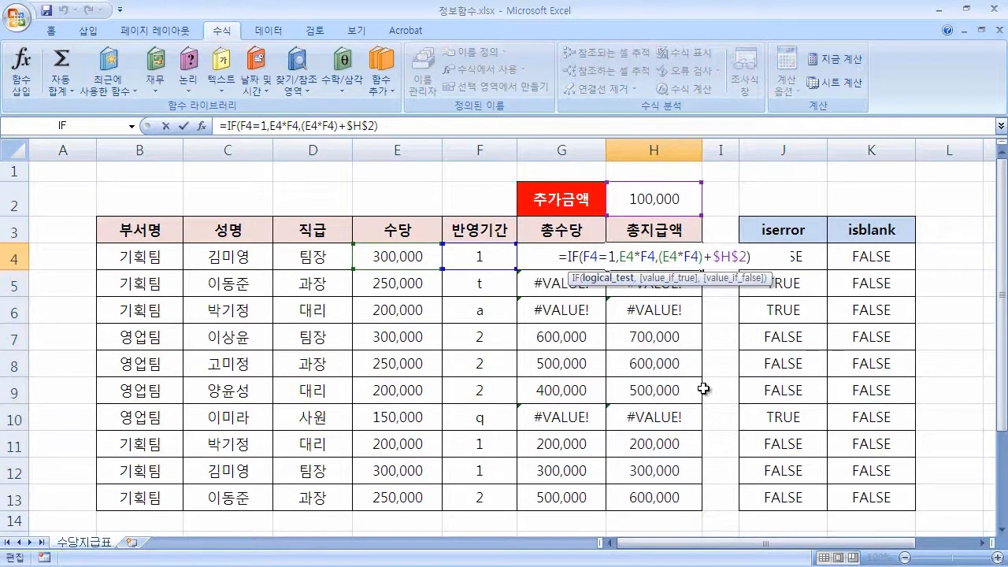
type("ISERROR")
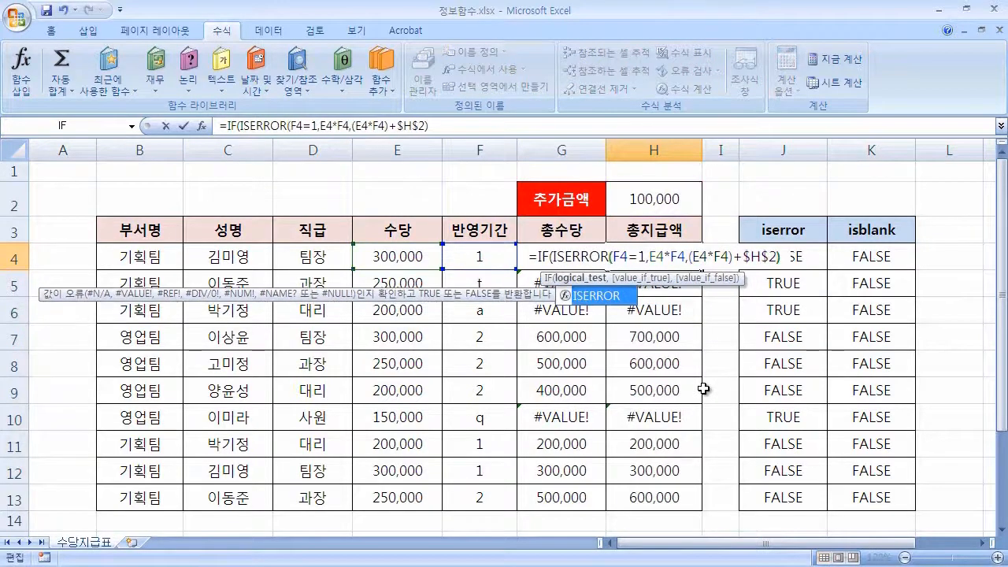
type("(")
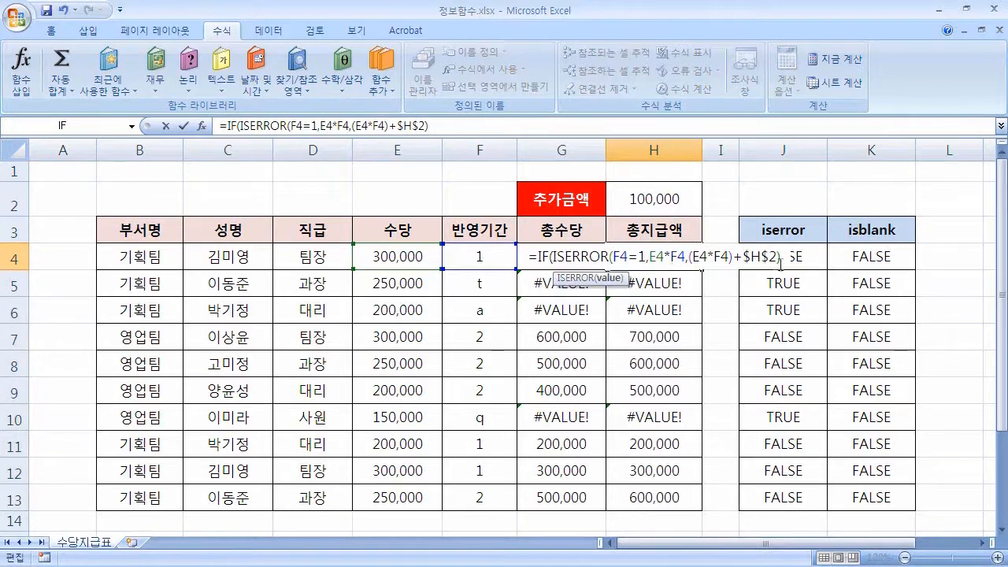
left_click(786, 257)
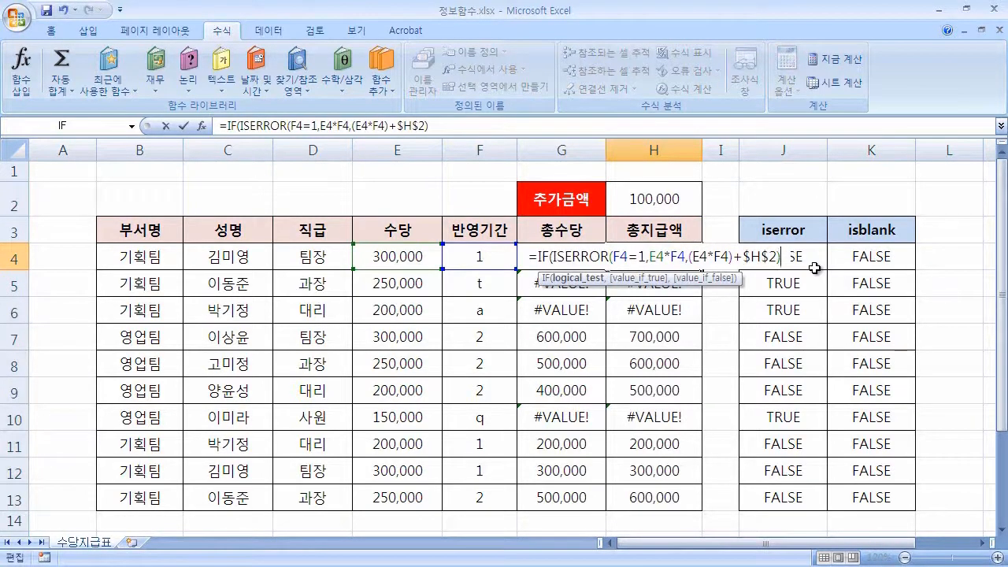
type(",")
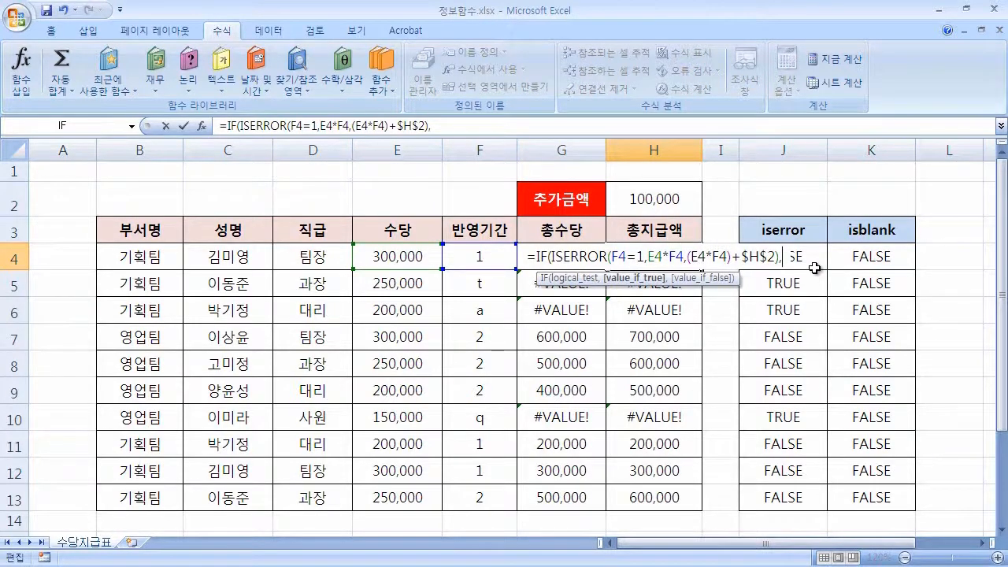
type("\"\"")
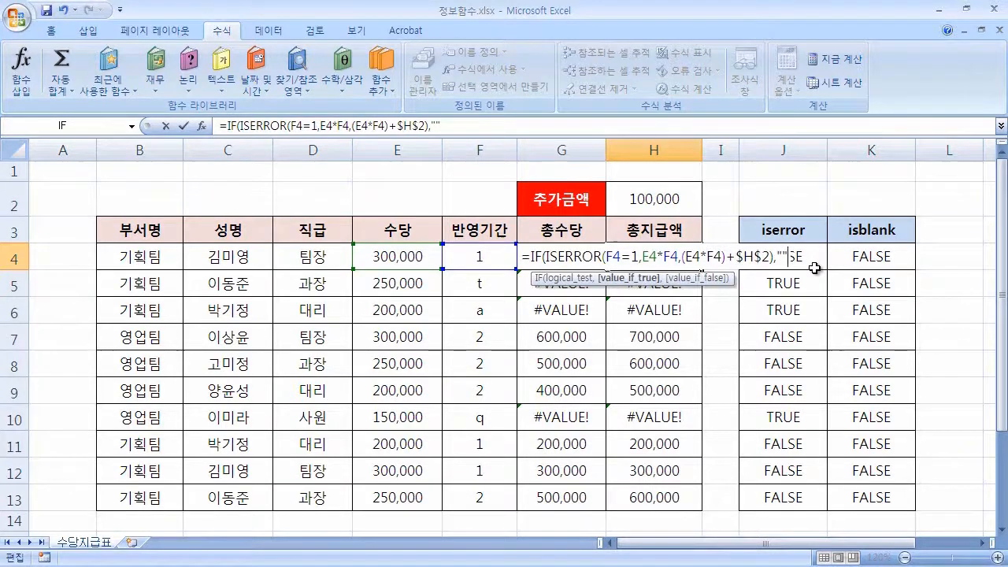
type(",F4=1,(E4*F4,(E4*F4)+$H$2))")
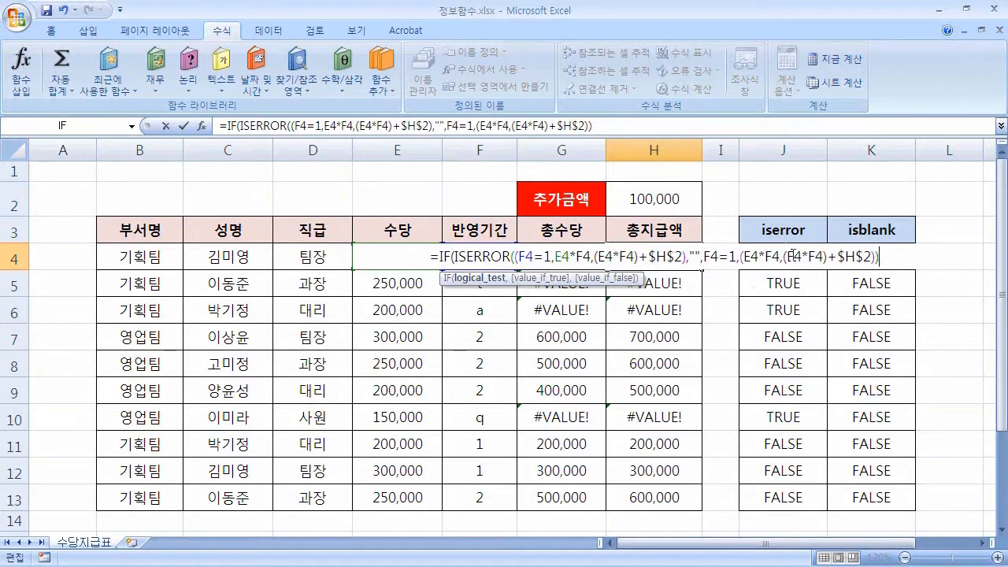
key("Return")
key("Return")
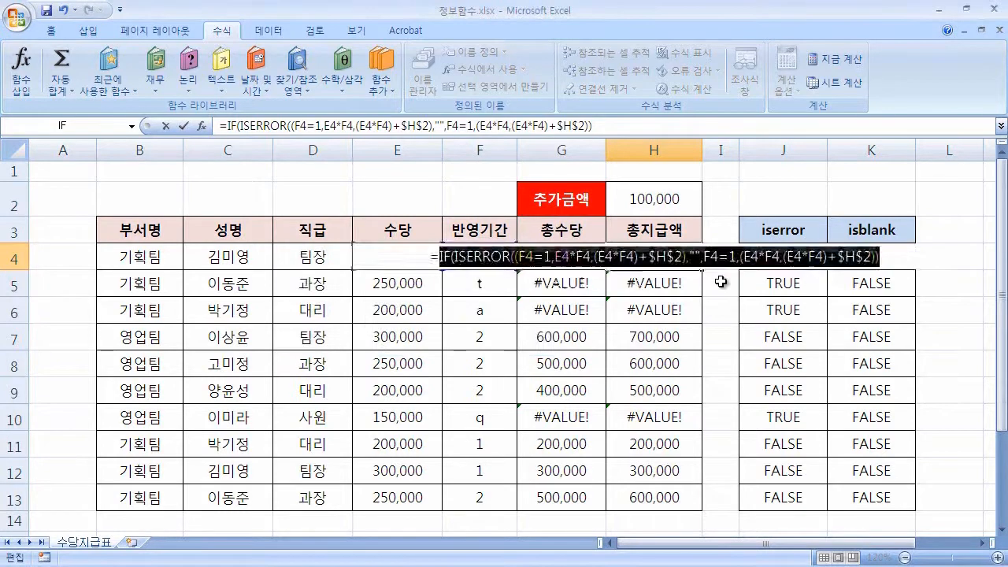
key("Escape")
Step: Remove all arguments from the H4 formula, leaving only =IF(
double_click(664, 256)
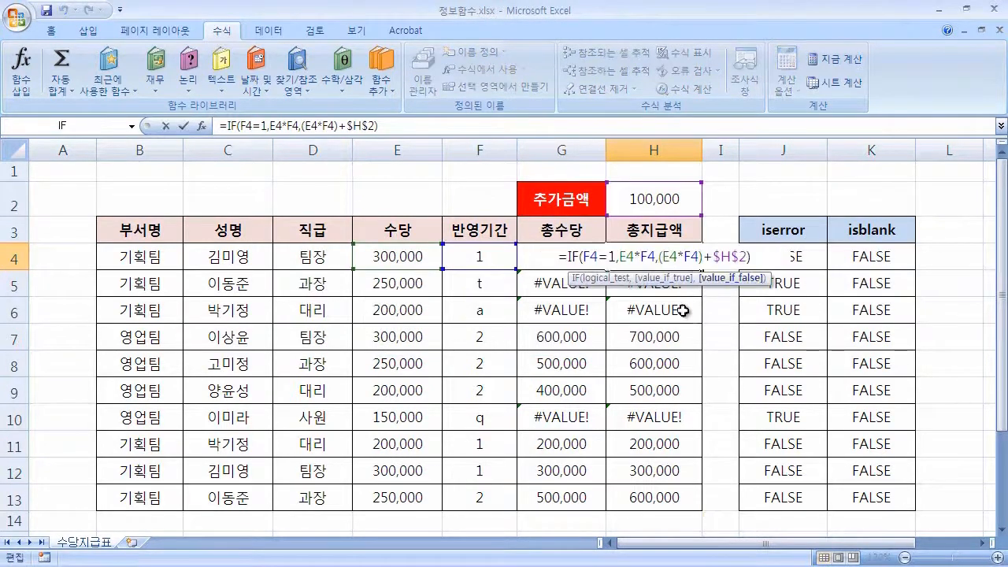
left_click_drag(586, 252, 623, 252)
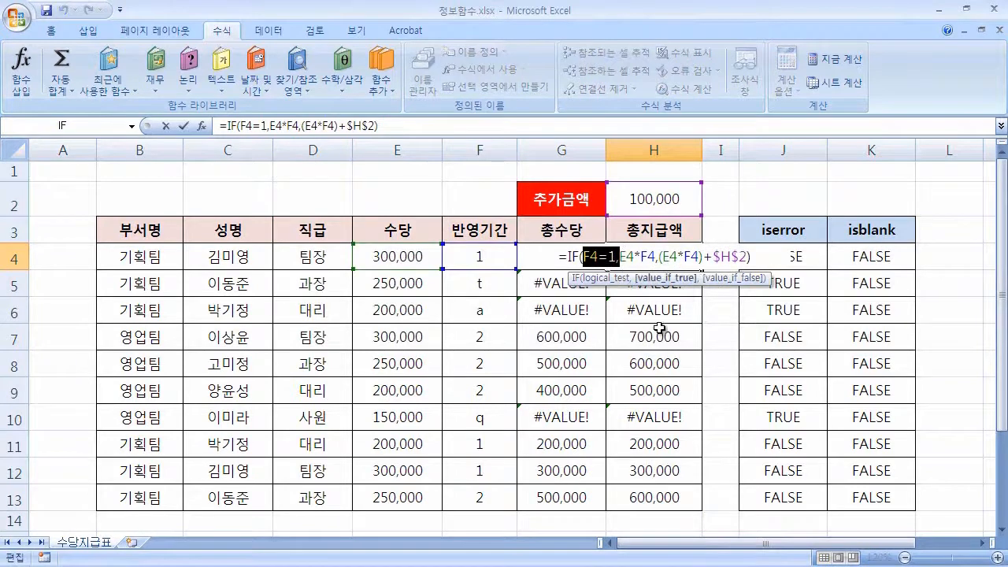
key("Delete")
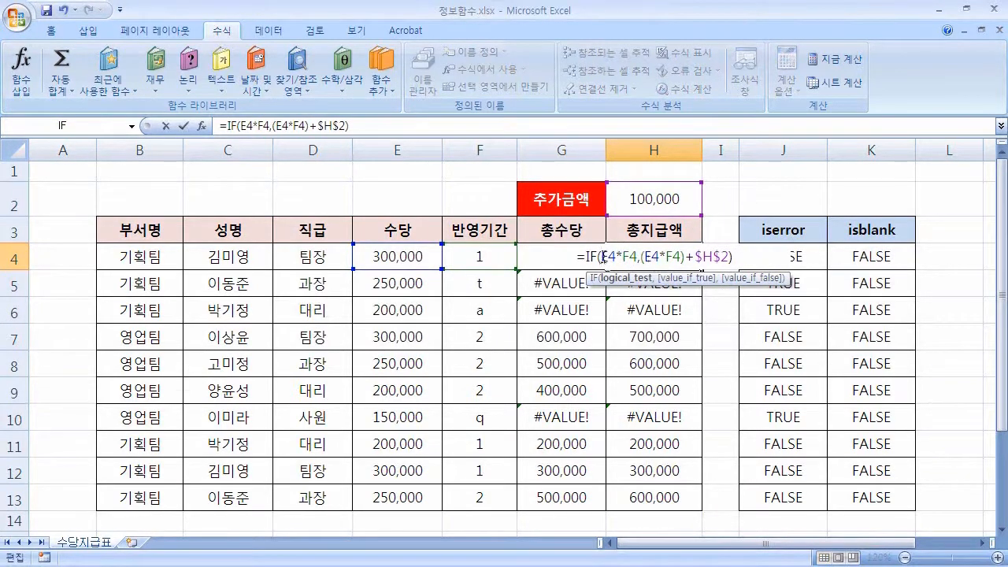
left_click_drag(602, 256, 750, 252)
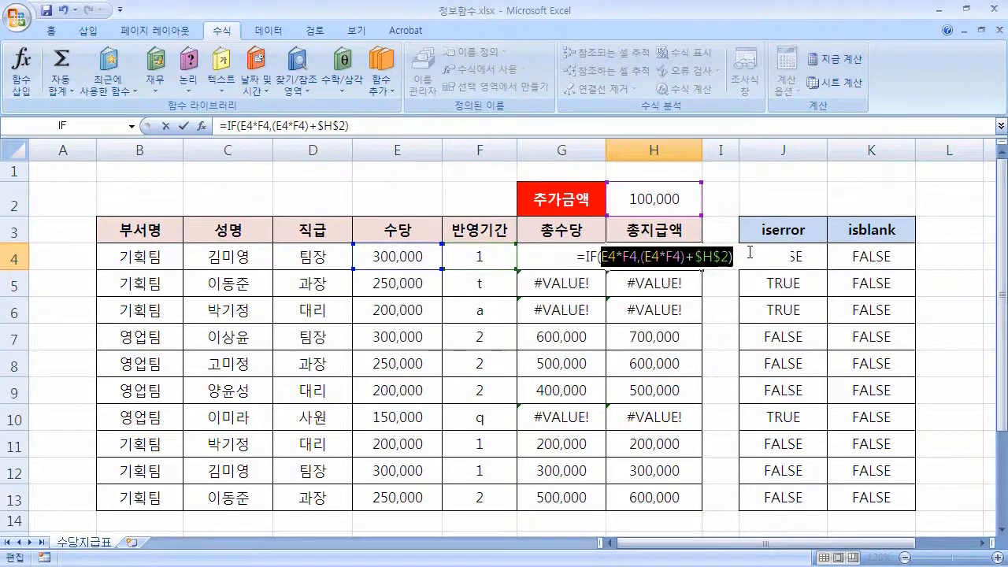
key("Delete")
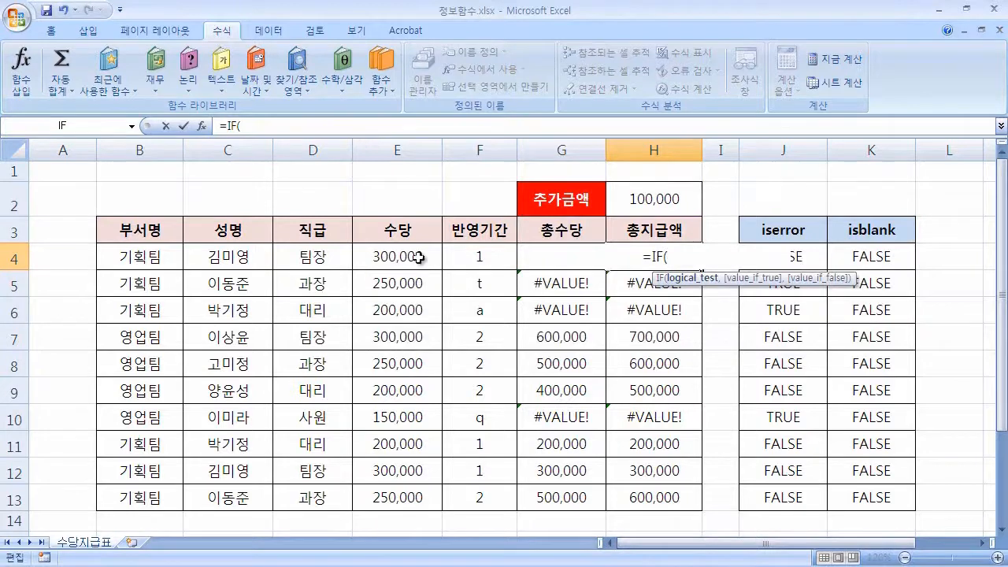
Step: Start the logical test in H4 with an ISERROR function that checks E4*F4
type("is")
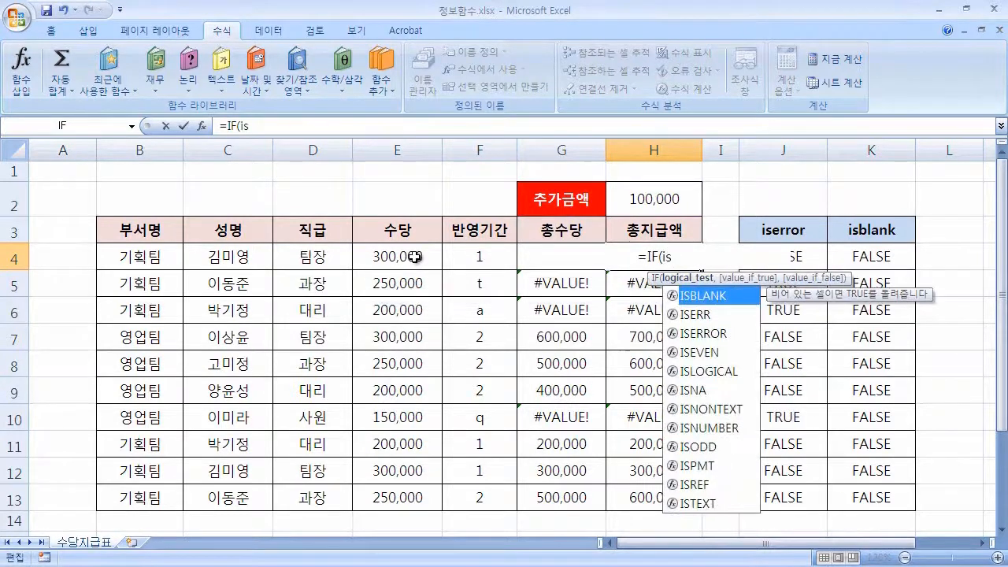
type("error")
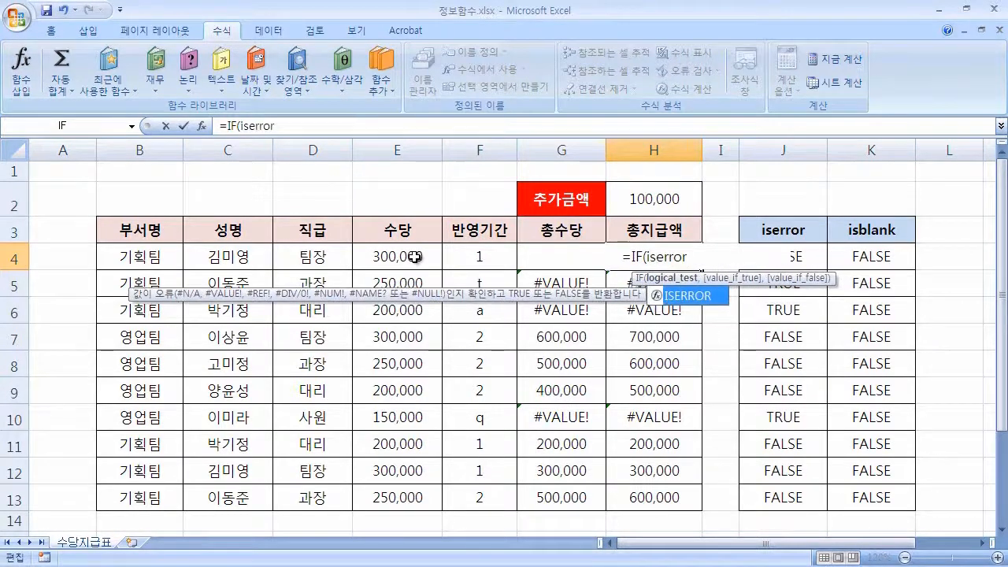
type("(")
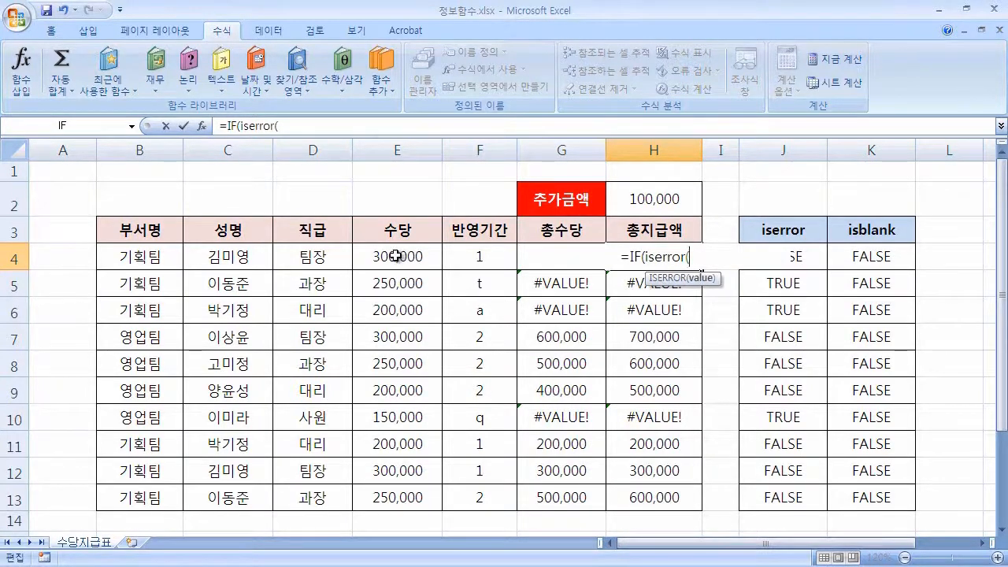
left_click(401, 254)
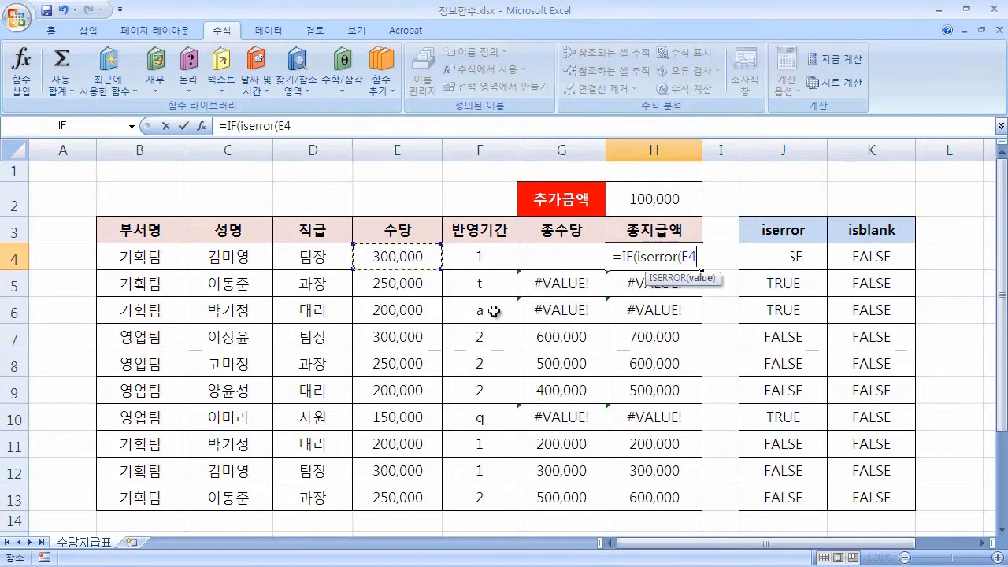
type("*")
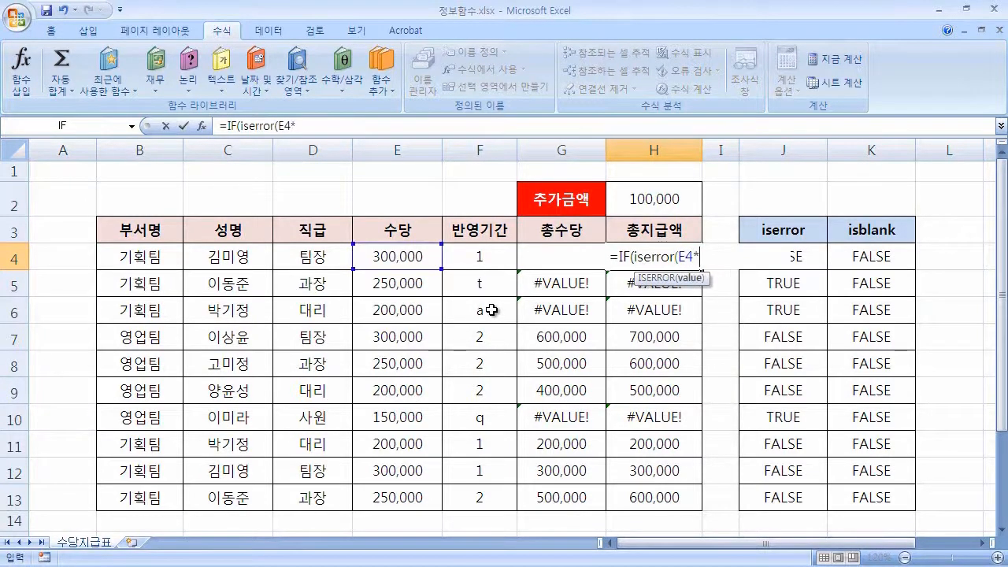
left_click(486, 258)
left_click(670, 258)
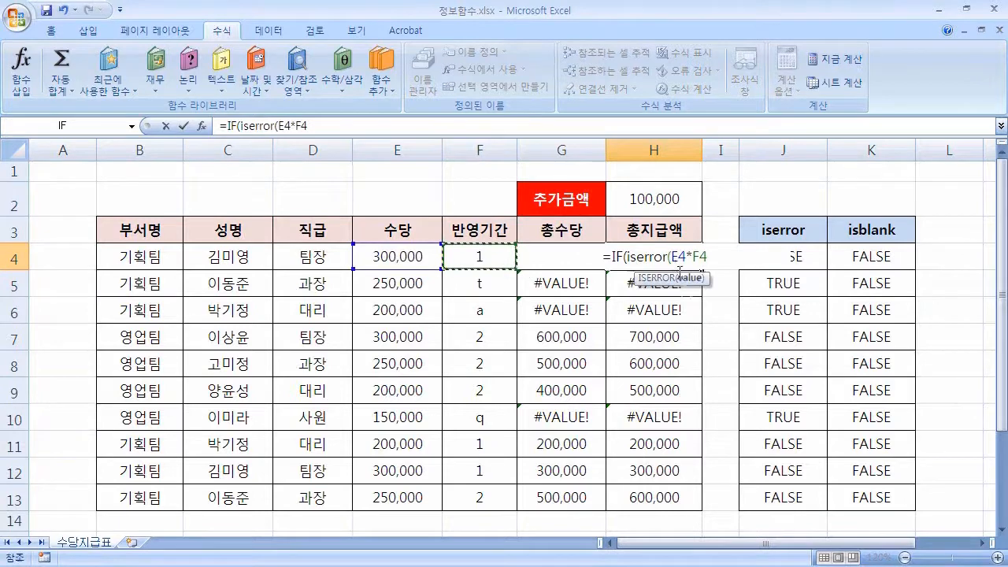
Step: Enclose E4*F4 in parentheses and add the absolute $H$2, completing the logical test as iserror((E4*F4)+$H$2)
type("(")
key("End")
type(")")
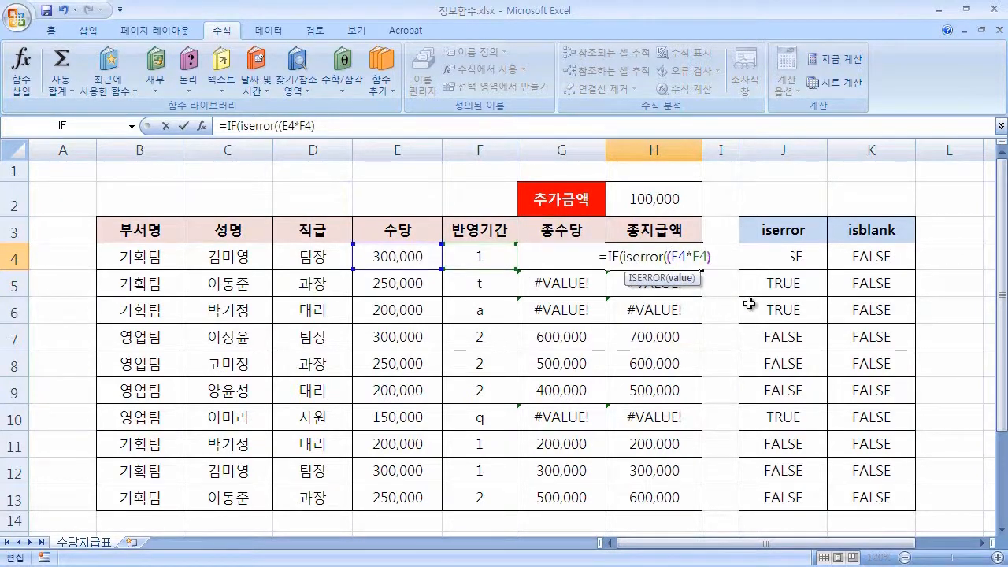
type("+")
left_click(664, 201)
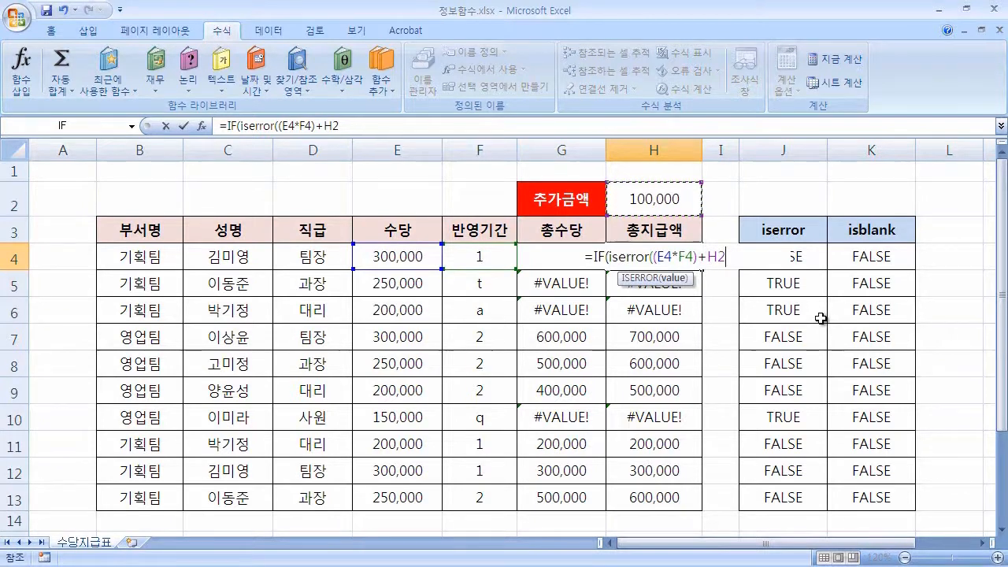
key("F4")
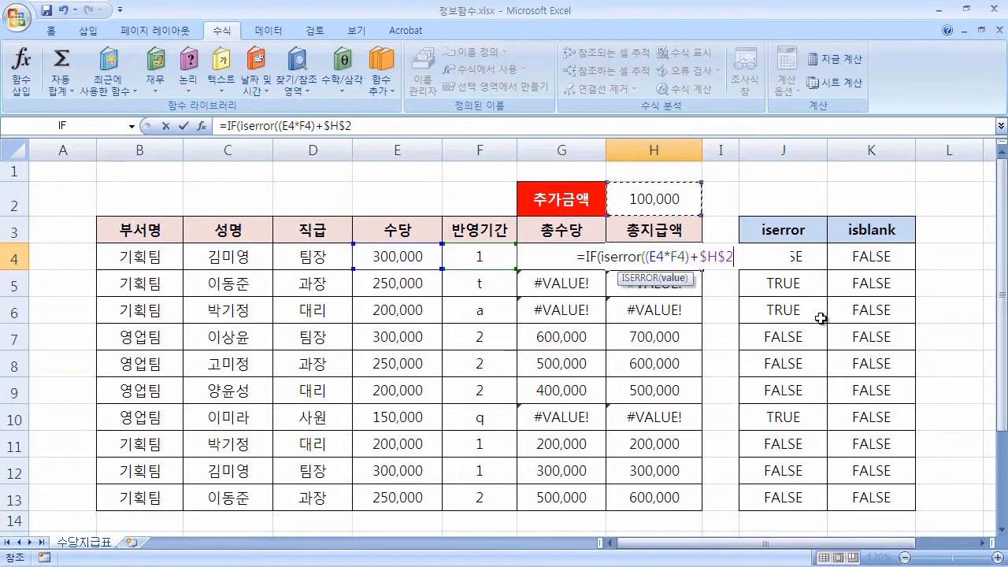
type(")")
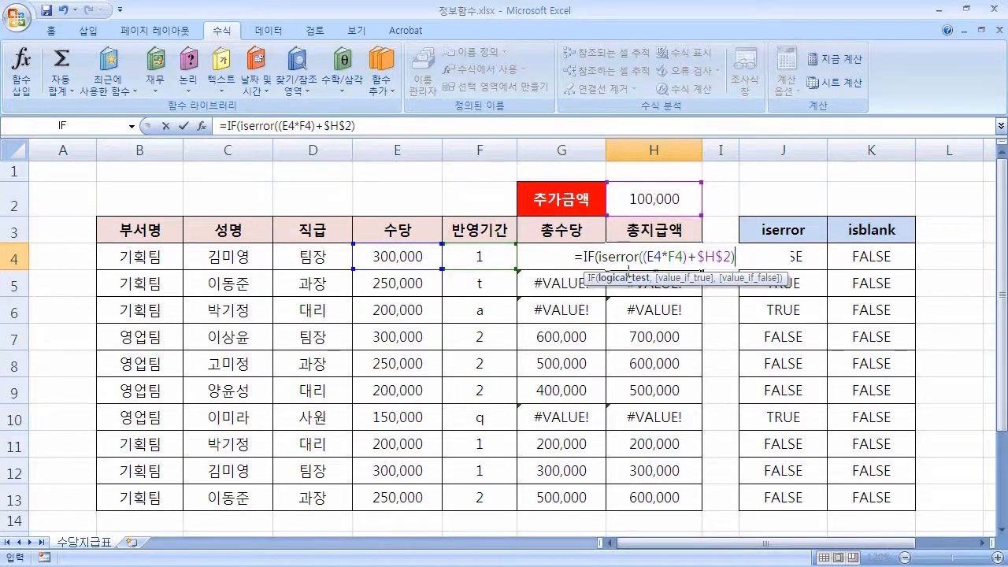
Step: Add "" as the value if true and a copy of (E4*F4)+$H$2 as the value if false in the H4 formula
left_click(739, 257)
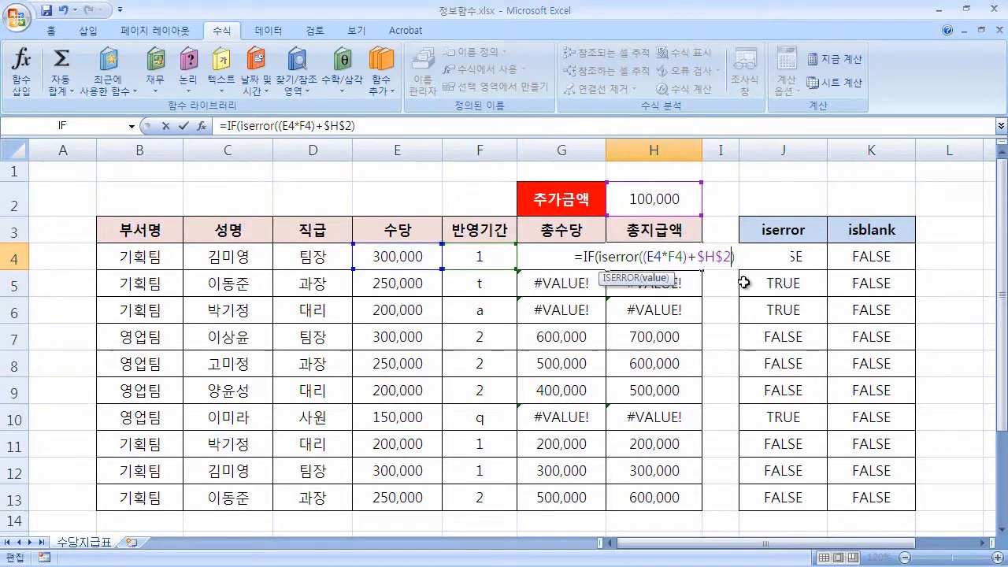
type(",")
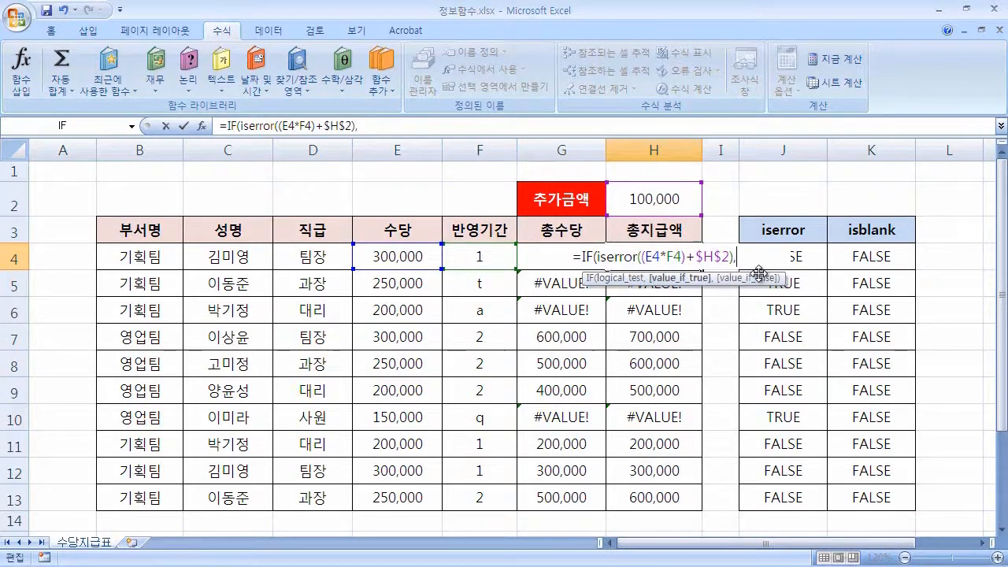
type("\"\",")
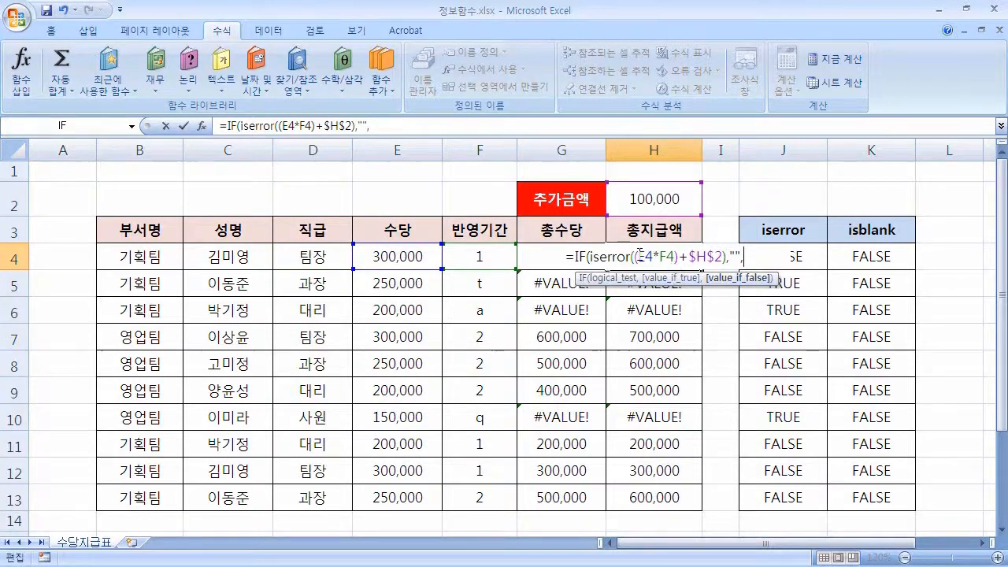
left_click_drag(635, 257, 725, 258)
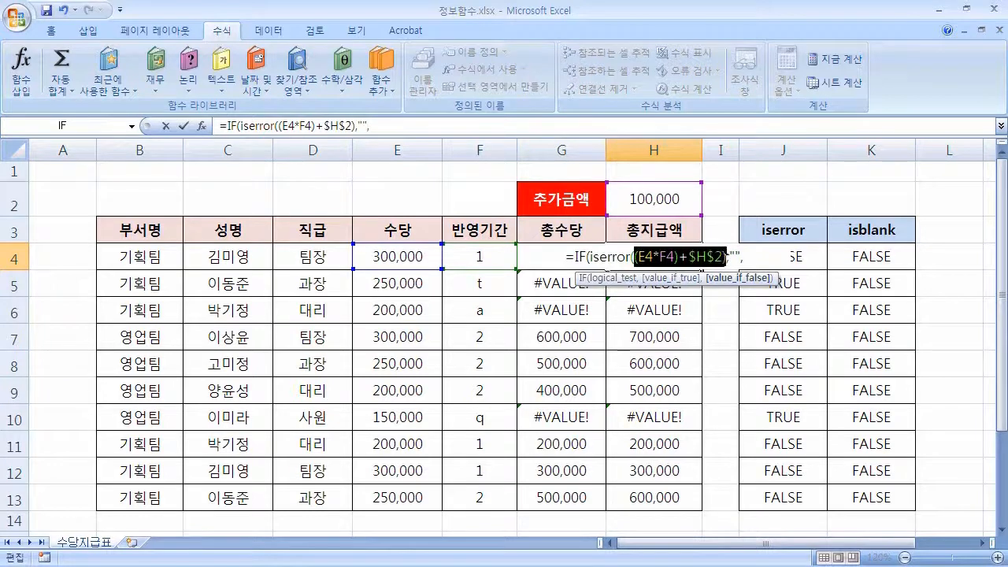
key("ctrl+c")
key("End")
key("ctrl+v")
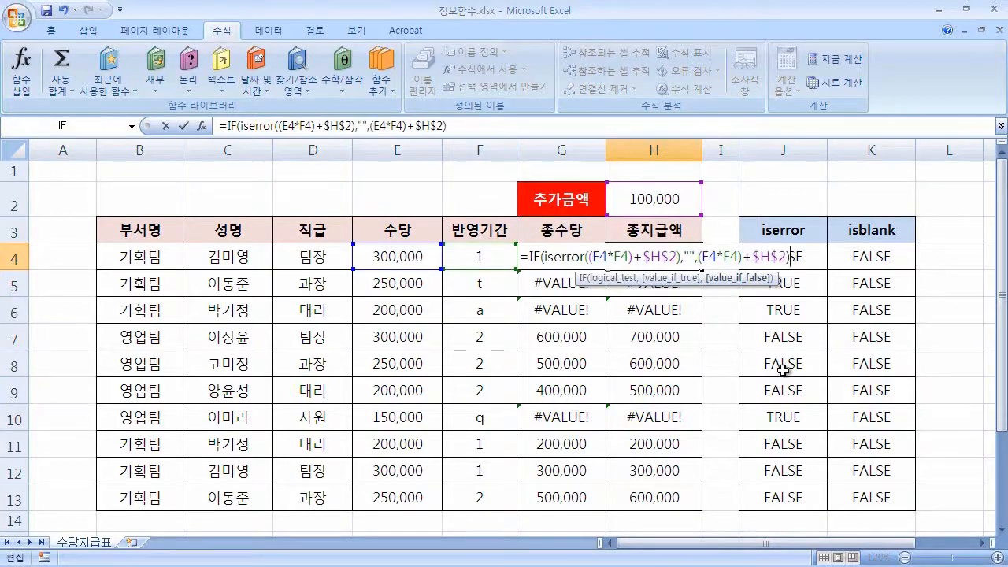
type(")")
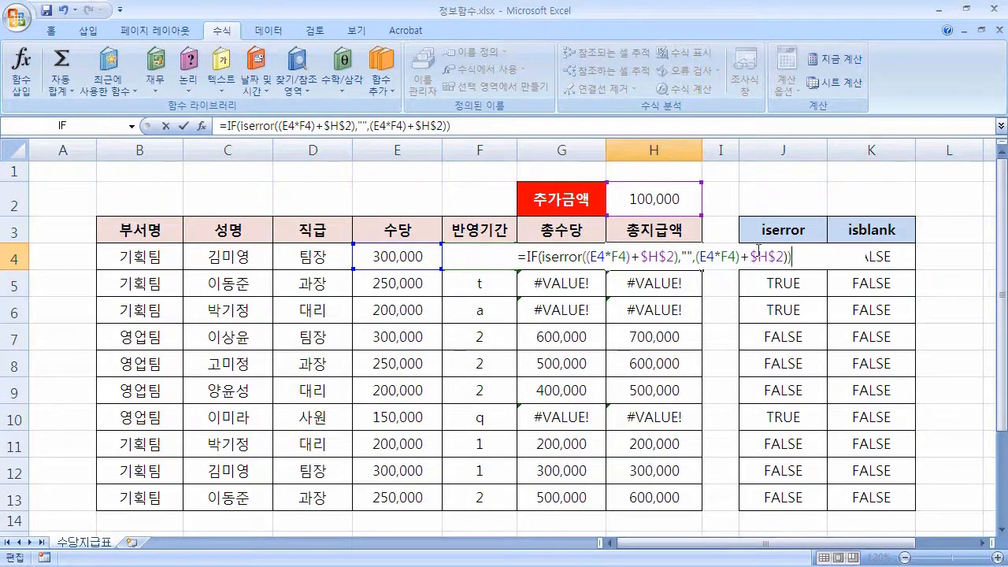
Step: Enter the H4 formula with the suggested correction accepted and fill it down to H13
key("Return")
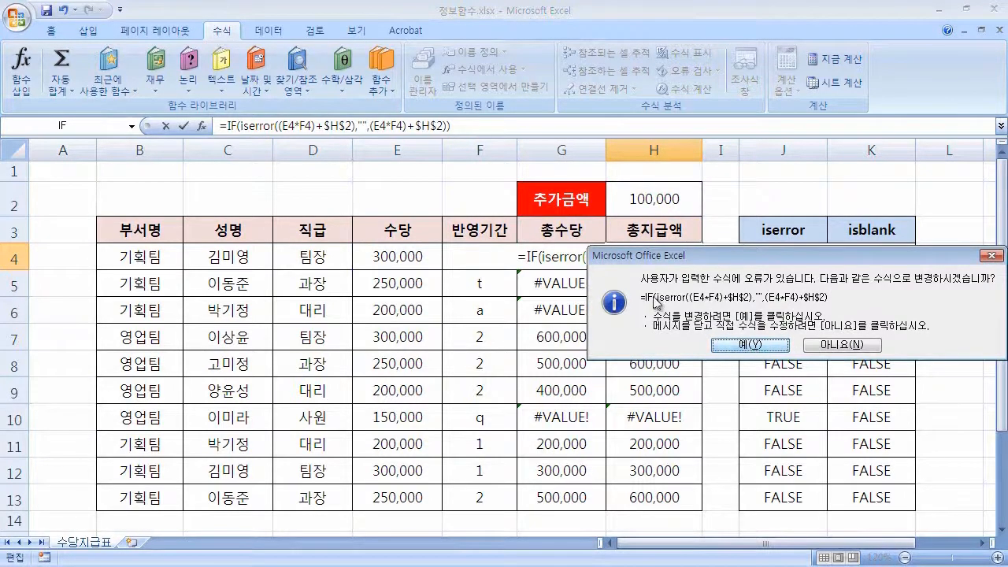
left_click(761, 345)
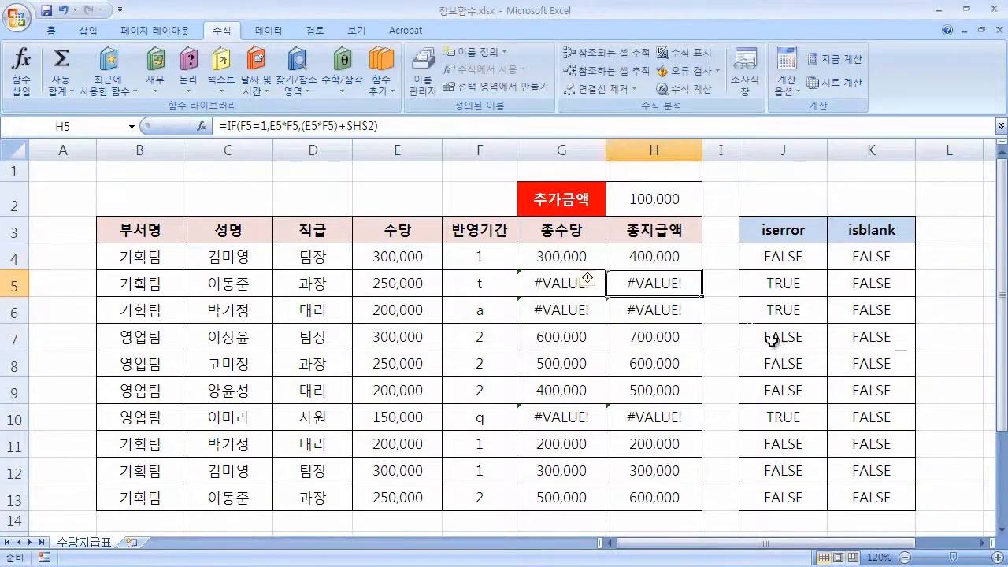
left_click(660, 260)
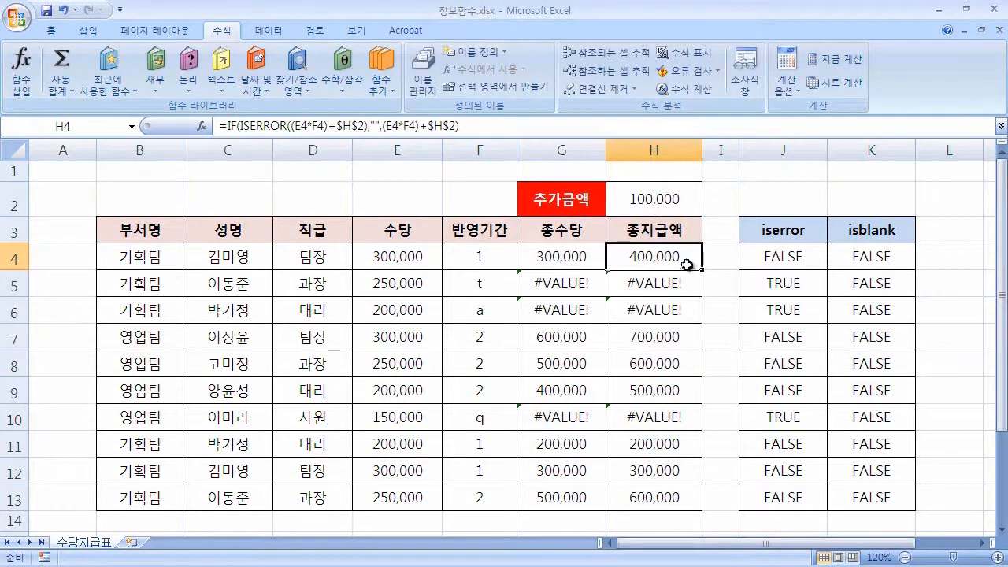
left_click_drag(703, 270, 709, 510)
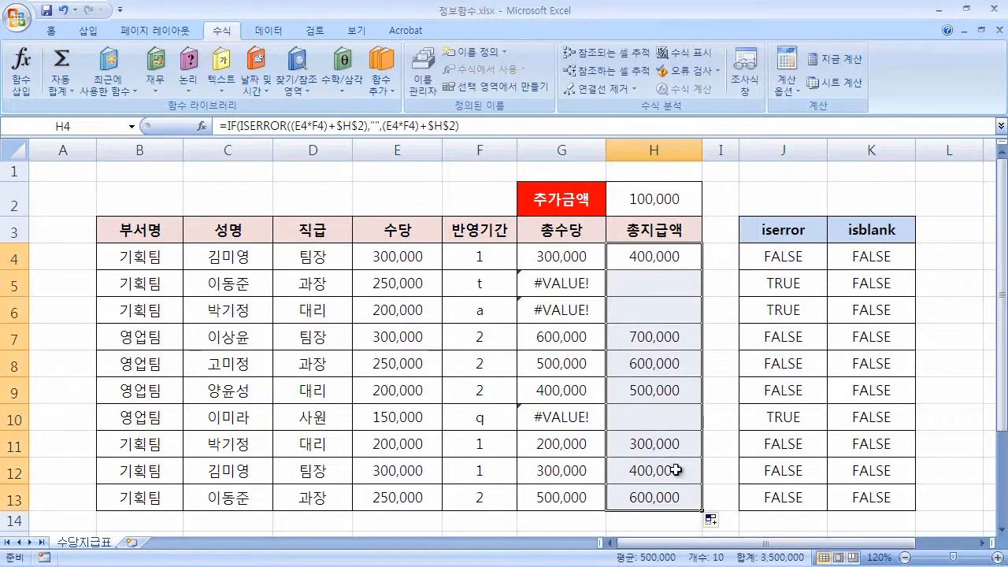
Step: Examine the 총지급액 cells H5, H6 and H10, whose rows have letters as 반영기간
left_click(662, 281)
left_click(665, 311)
left_click(654, 283)
left_click(651, 311)
left_click(639, 286)
left_click(644, 310)
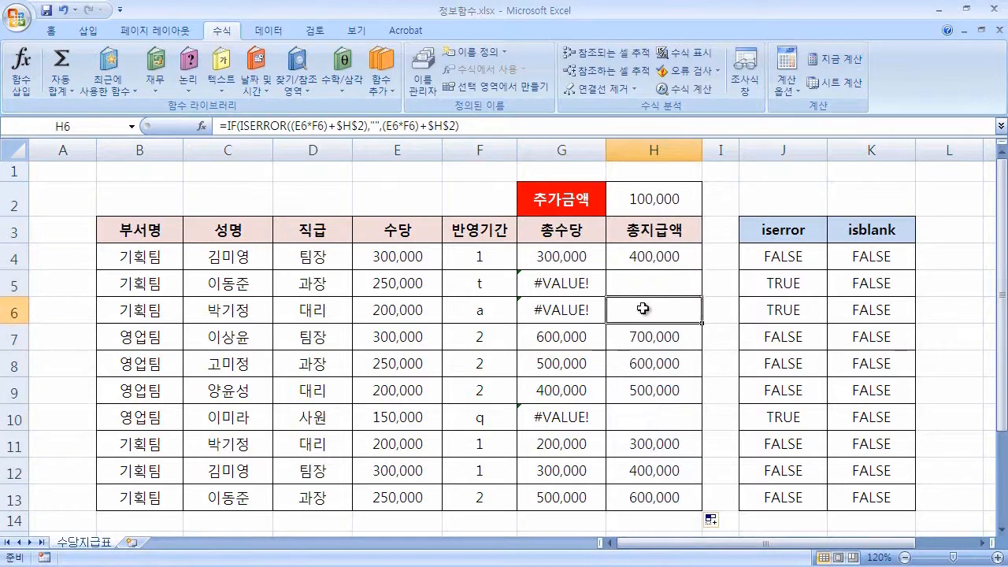
left_click(636, 417)
left_click(648, 293)
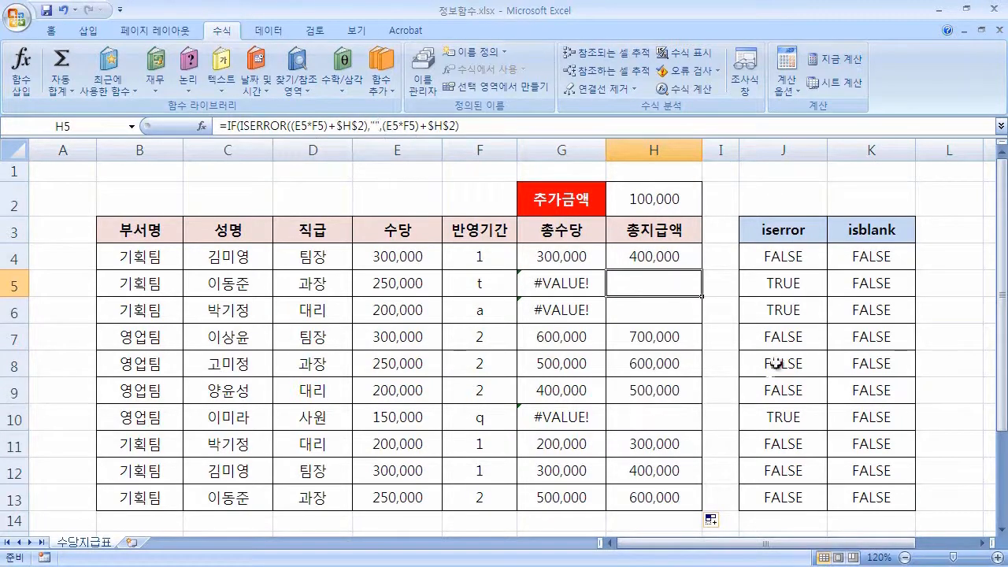
Step: Replace ISERROR with ISBLANK in the H4 총지급액 formula and fill it down to H13
left_click(654, 265)
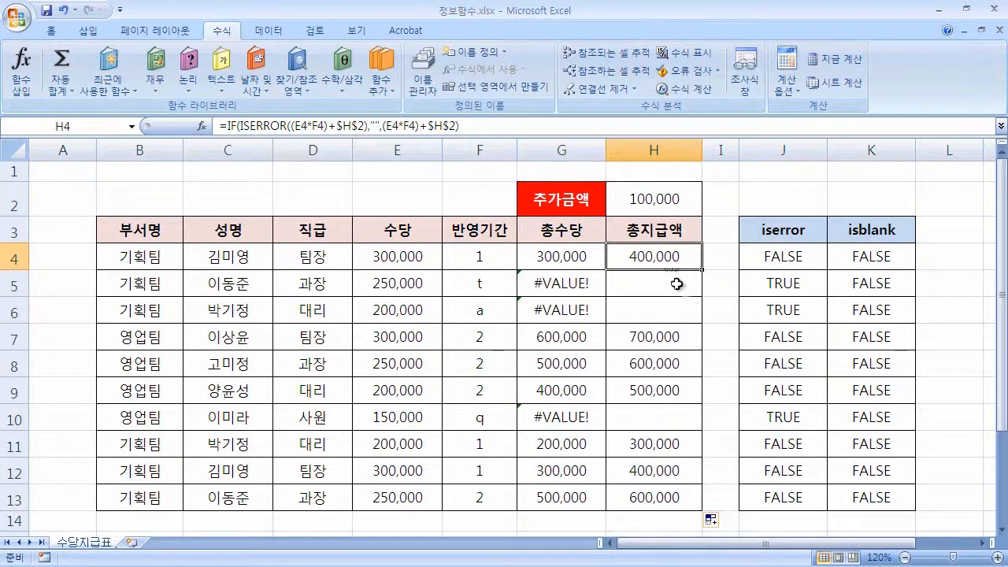
double_click(661, 256)
left_click_drag(549, 257, 592, 257)
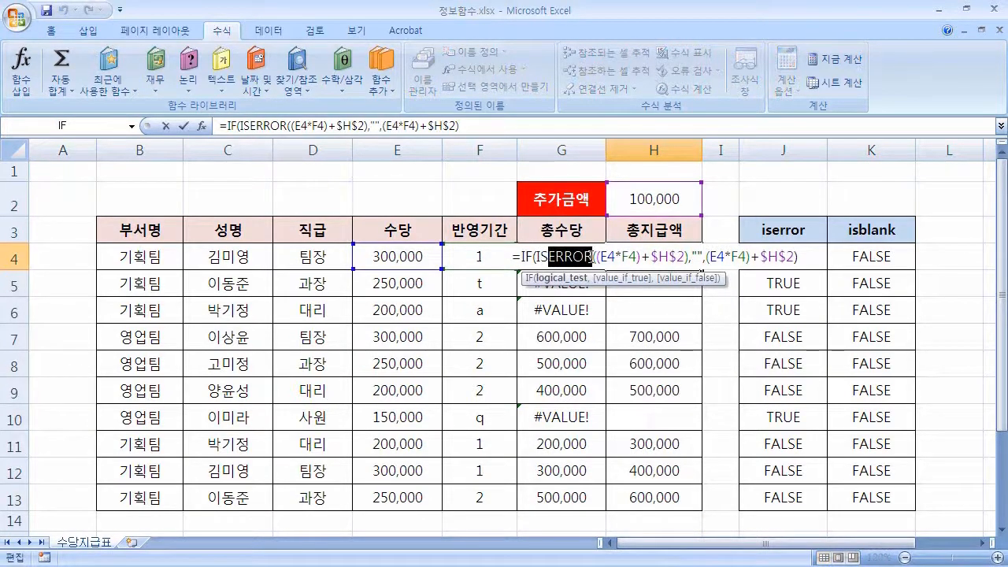
key("BackSpace")
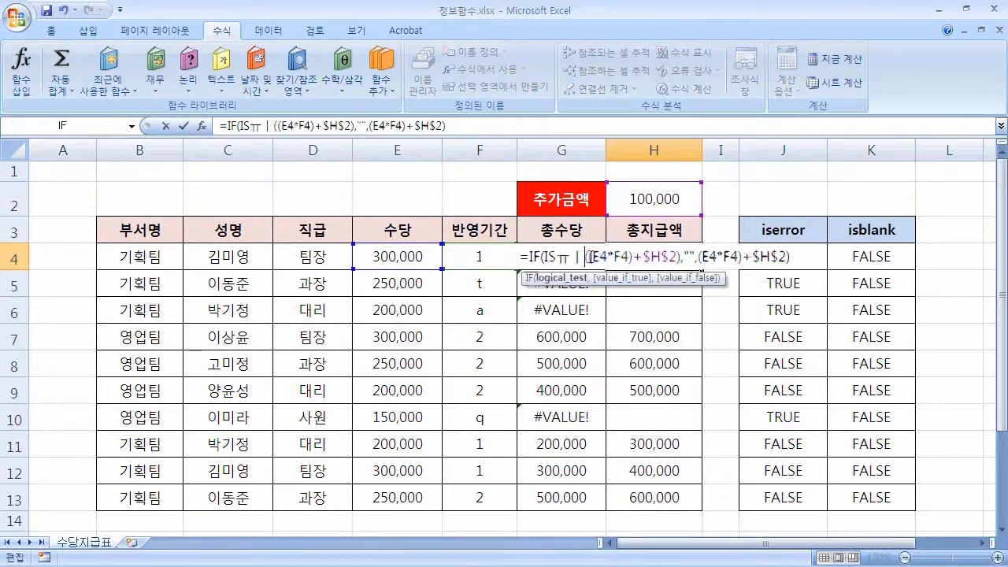
type("blank")
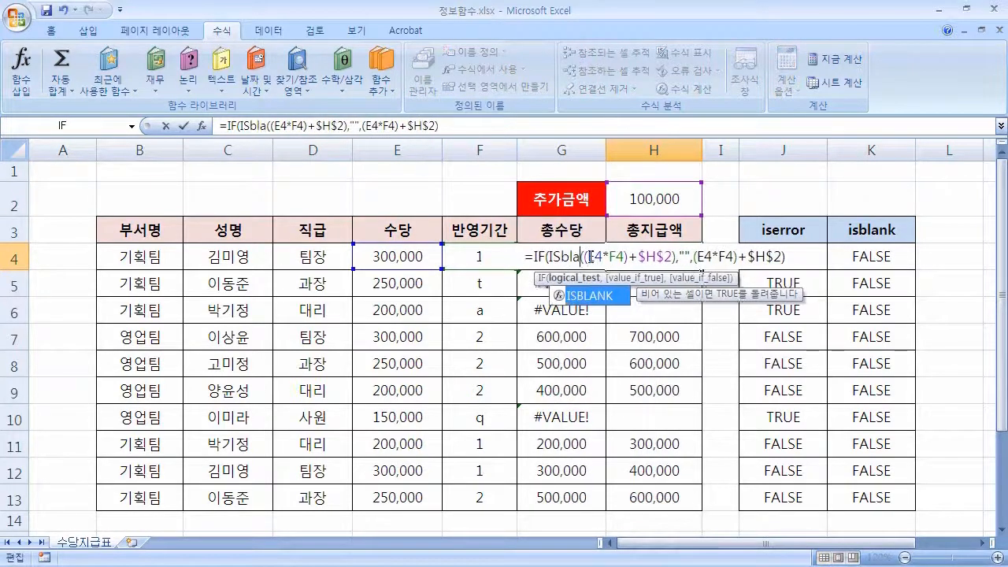
key("Return")
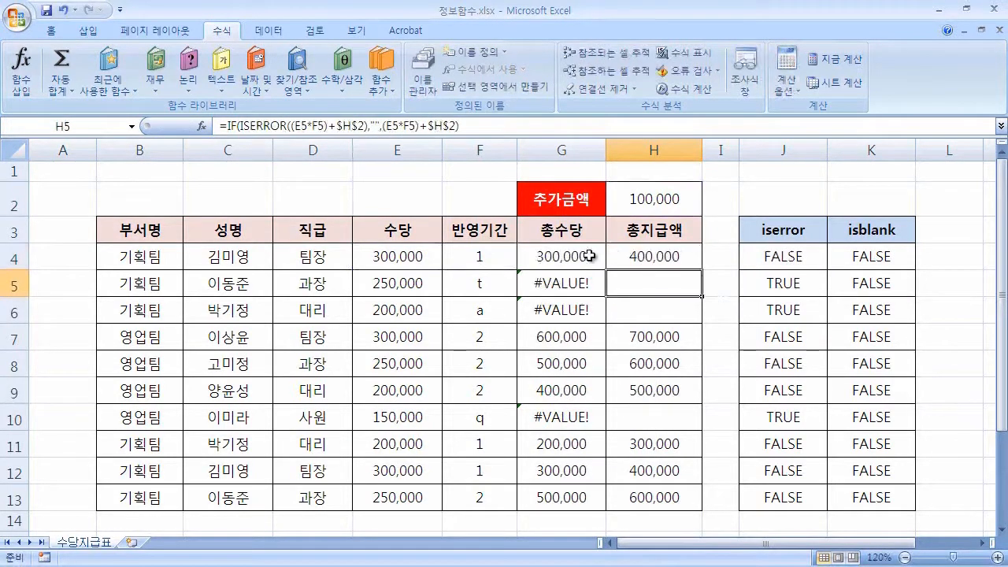
left_click(647, 257)
left_click_drag(701, 270, 712, 501)
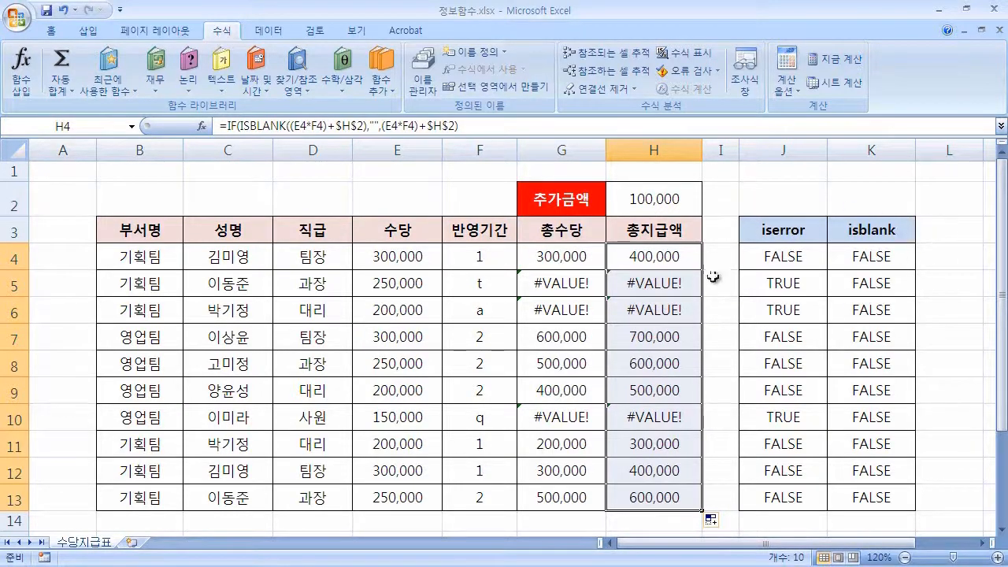
Step: Replace the ISBLANK argument in the H4 formula with F4 and fill the formula down to H13
left_click(671, 257)
double_click(665, 258)
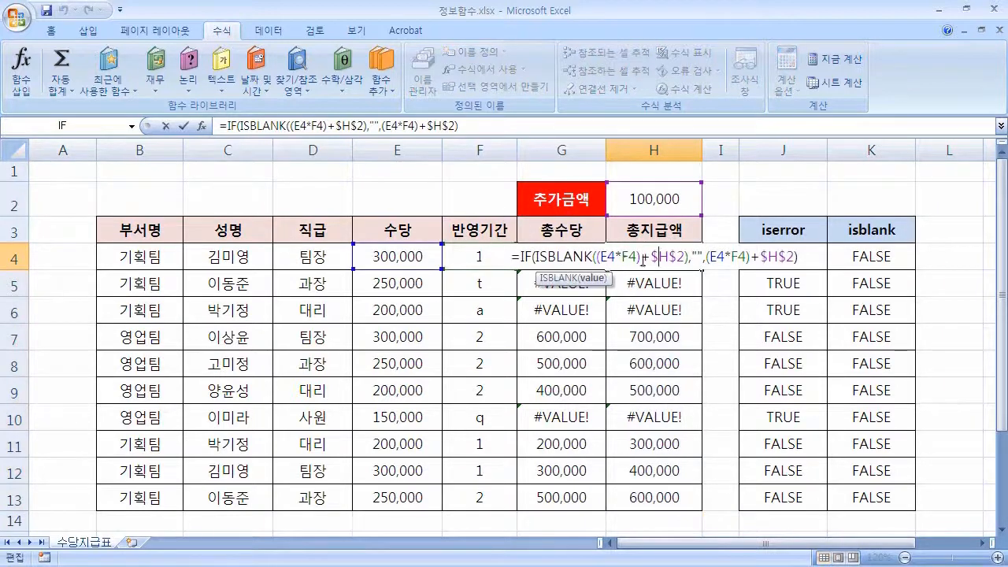
left_click_drag(597, 257, 679, 260)
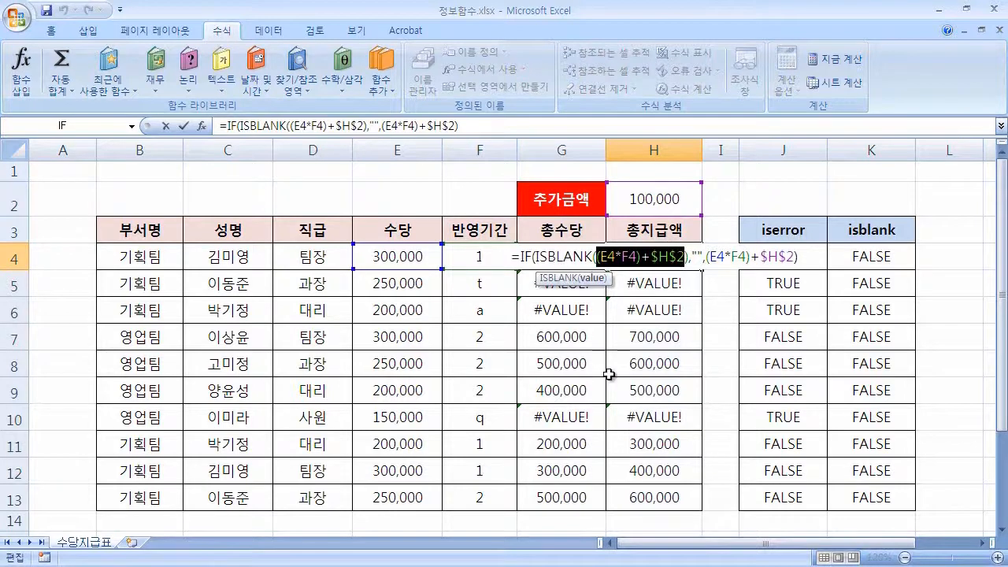
key("Delete")
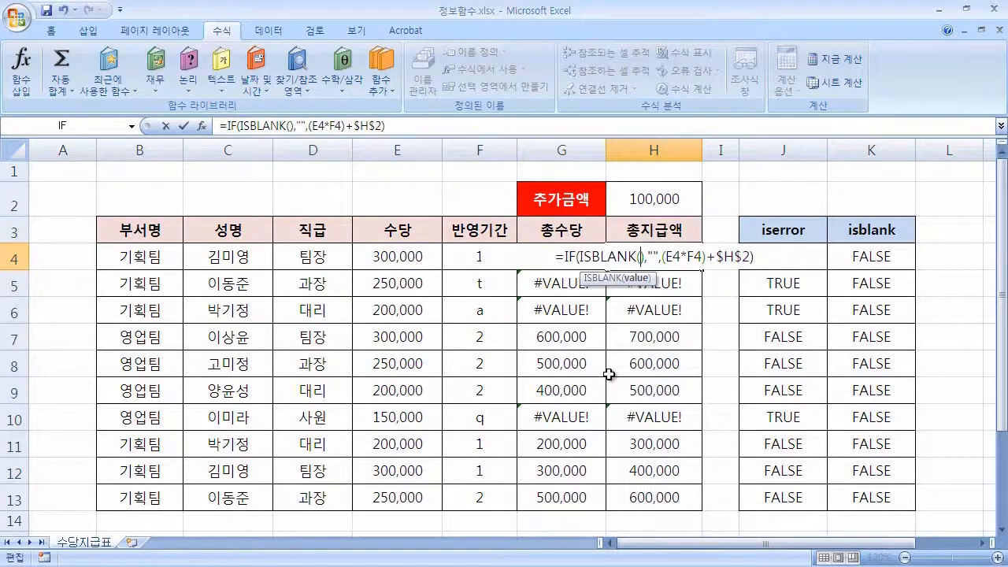
left_click(474, 256)
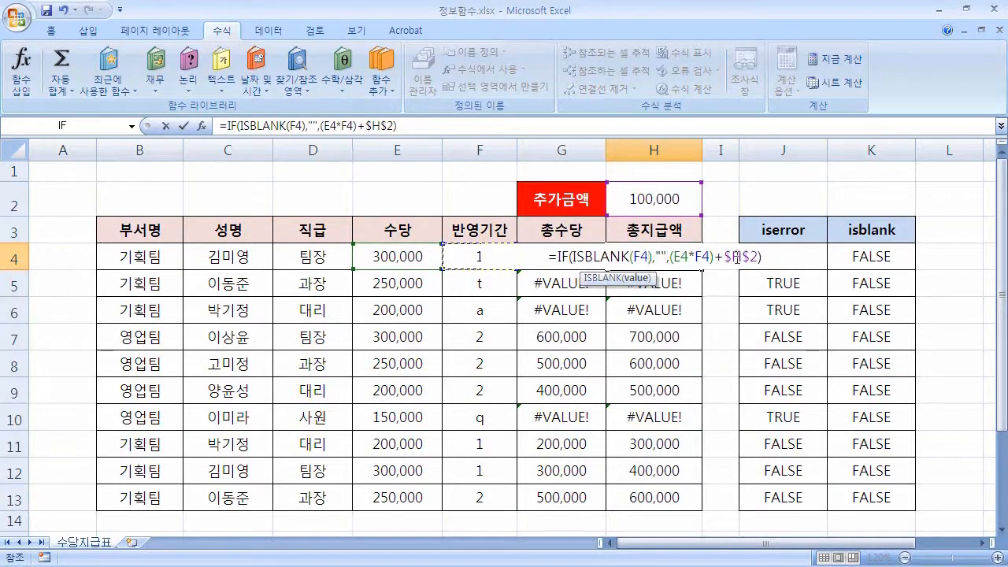
key("Return")
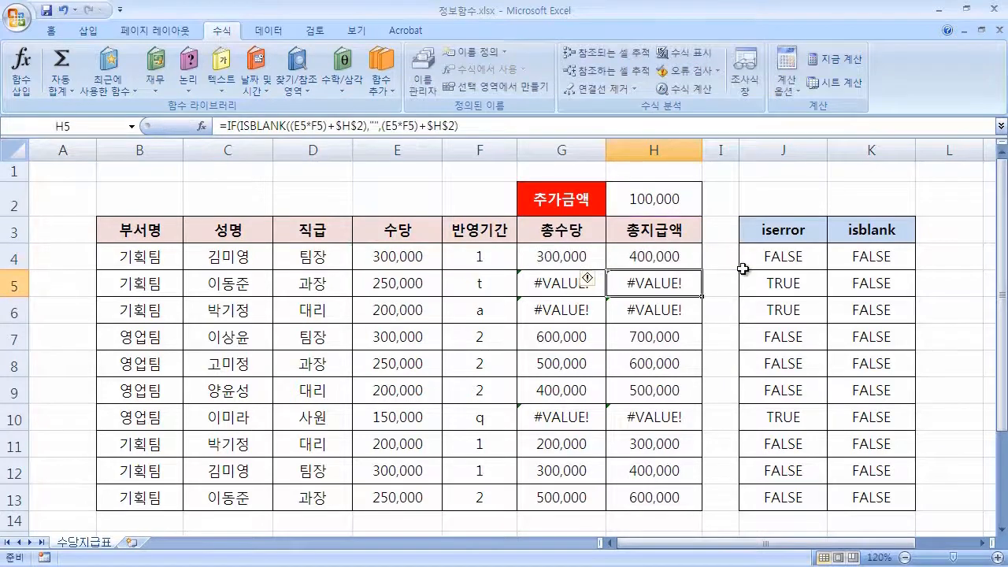
left_click(659, 257)
left_click_drag(702, 272, 705, 508)
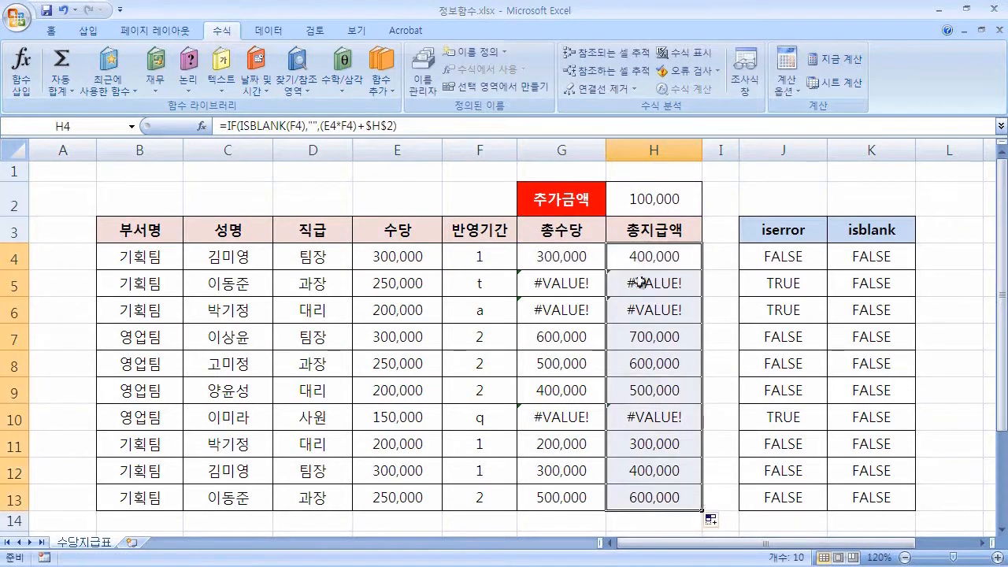
Step: Clear the 반영기간 entries in F5 and F6 and check the 총지급액 cells H5 and H6
left_click(488, 286)
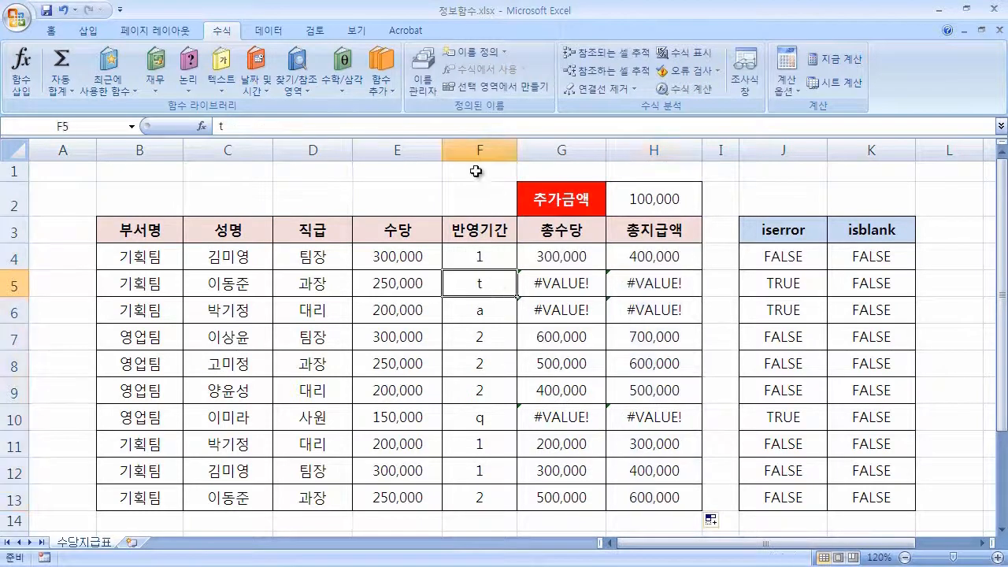
key("Delete")
key("Down")
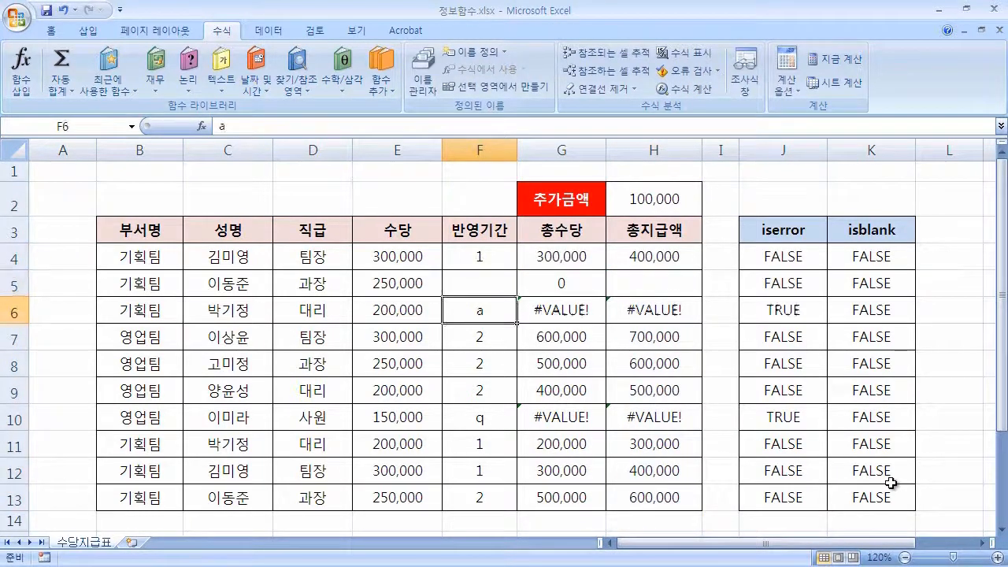
key("Delete")
left_click(666, 272)
left_click(667, 301)
left_click(666, 275)
left_click(669, 303)
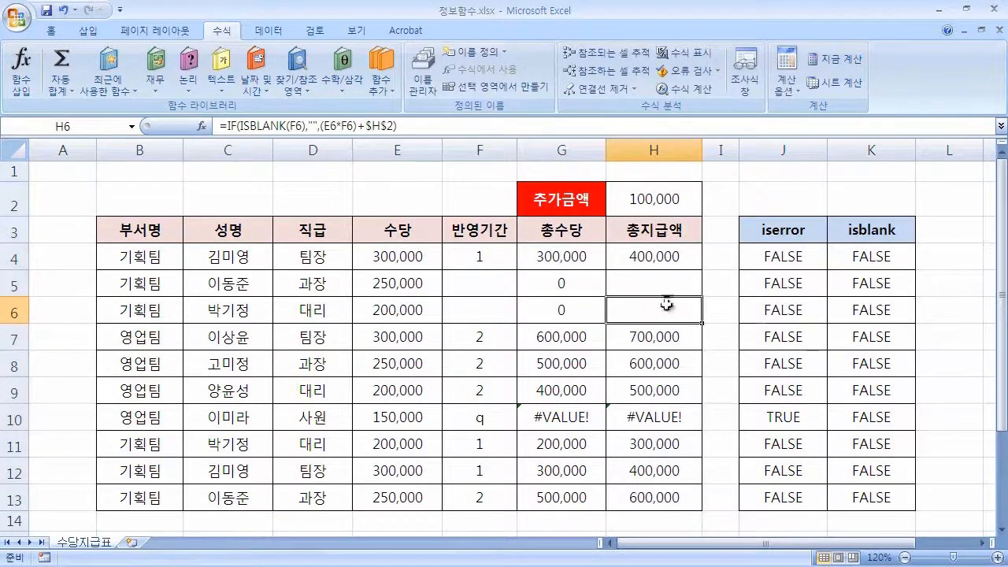